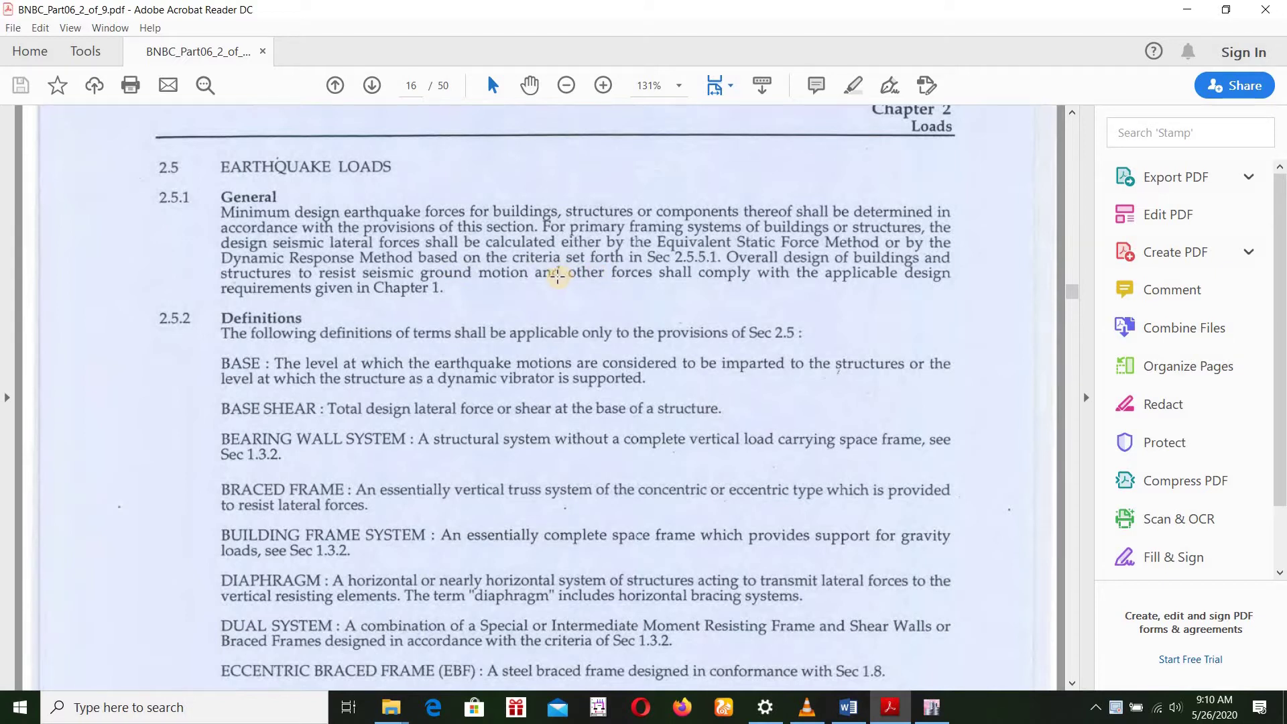
# Step: Read the general earthquake load provisions in Sec 2.5.1, marking the mention of the Equivalent Static Force Method
pyautogui.moveTo(213, 203); pyautogui.dragTo(960, 296)
pyautogui.click(818, 398)
pyautogui.moveTo(657, 238); pyautogui.dragTo(884, 248)
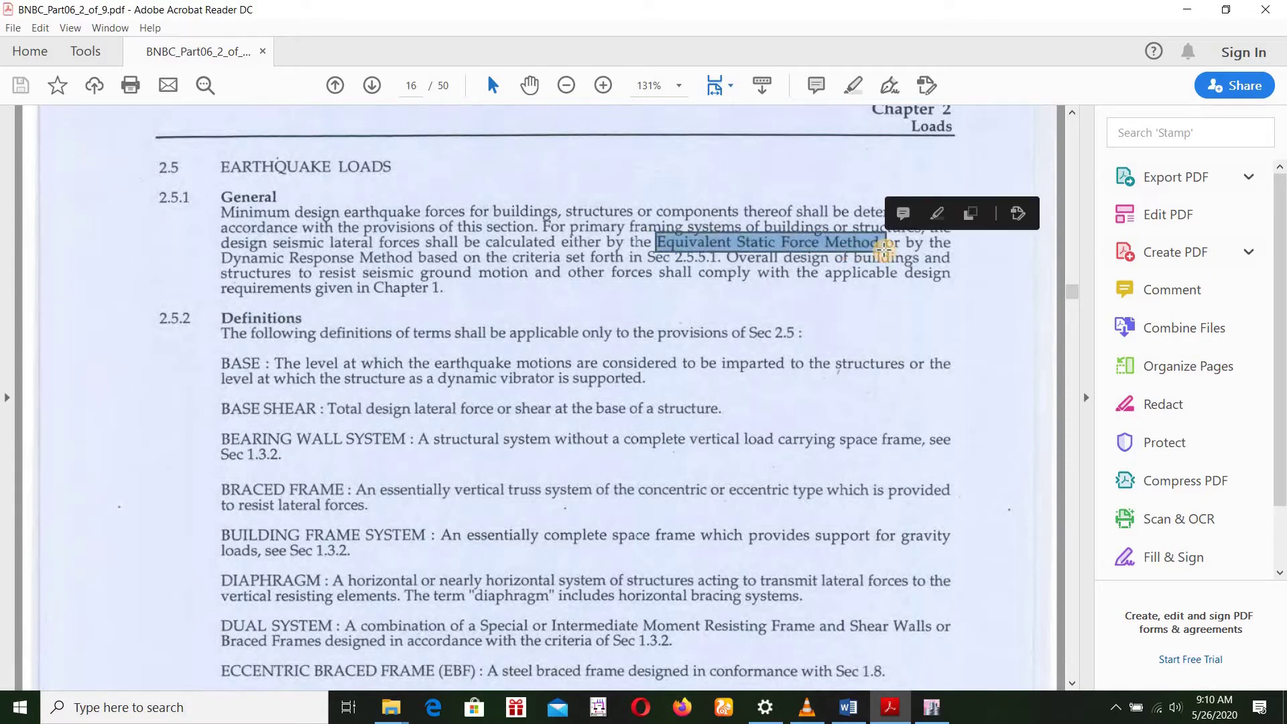
pyautogui.click(811, 275)
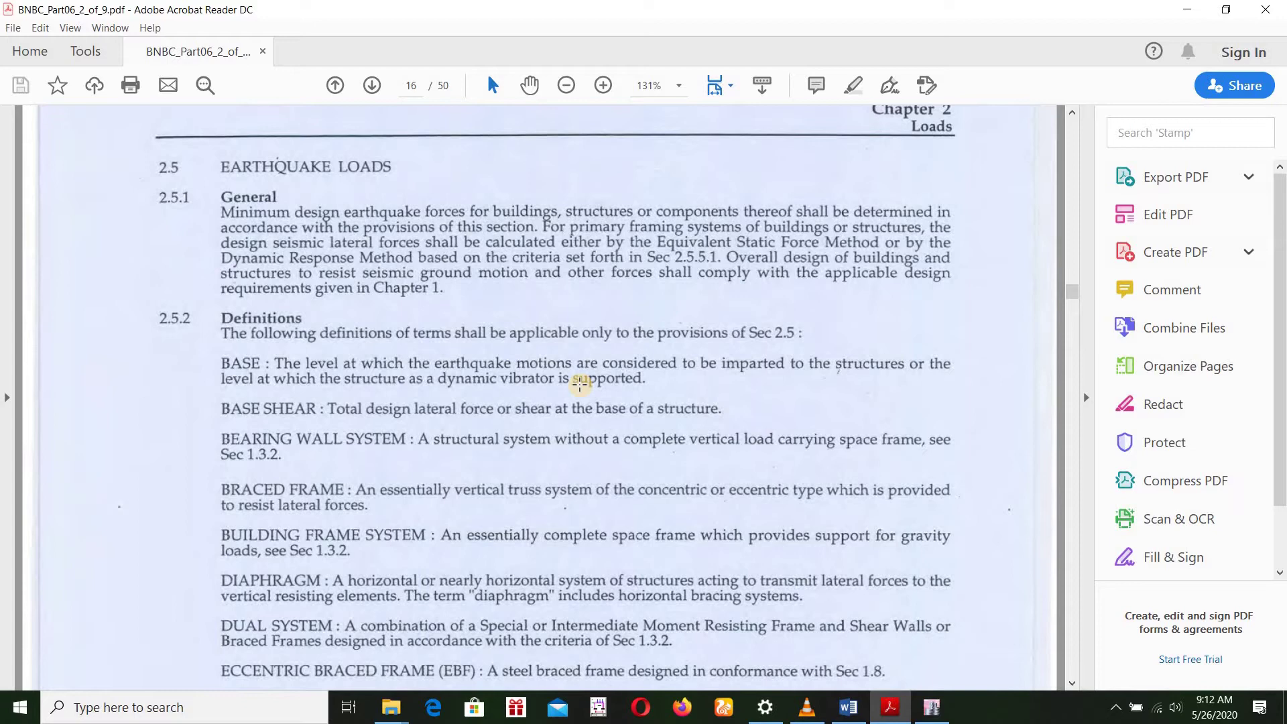
# Step: Find Fig. 6.2.10, the seismic zoning map of Bangladesh, and examine its zones and their coefficients
pyautogui.scroll(-20, 580, 385)
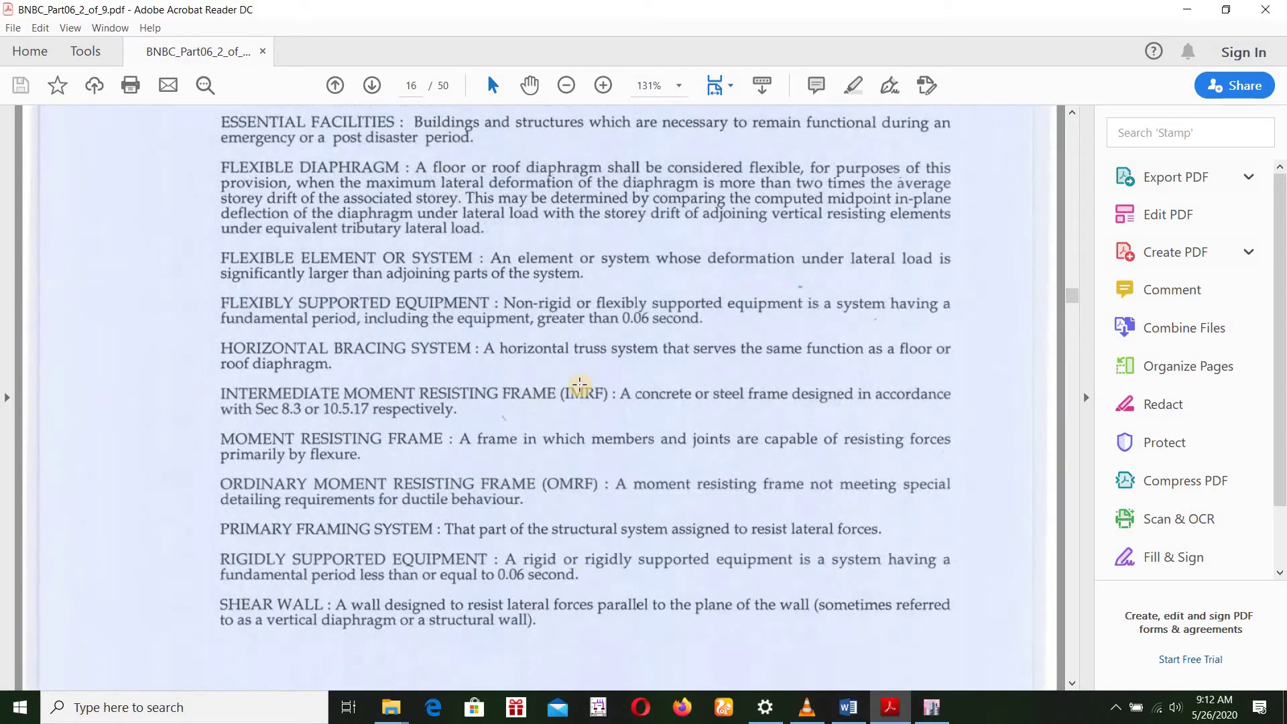
pyautogui.scroll(-20, 580, 384)
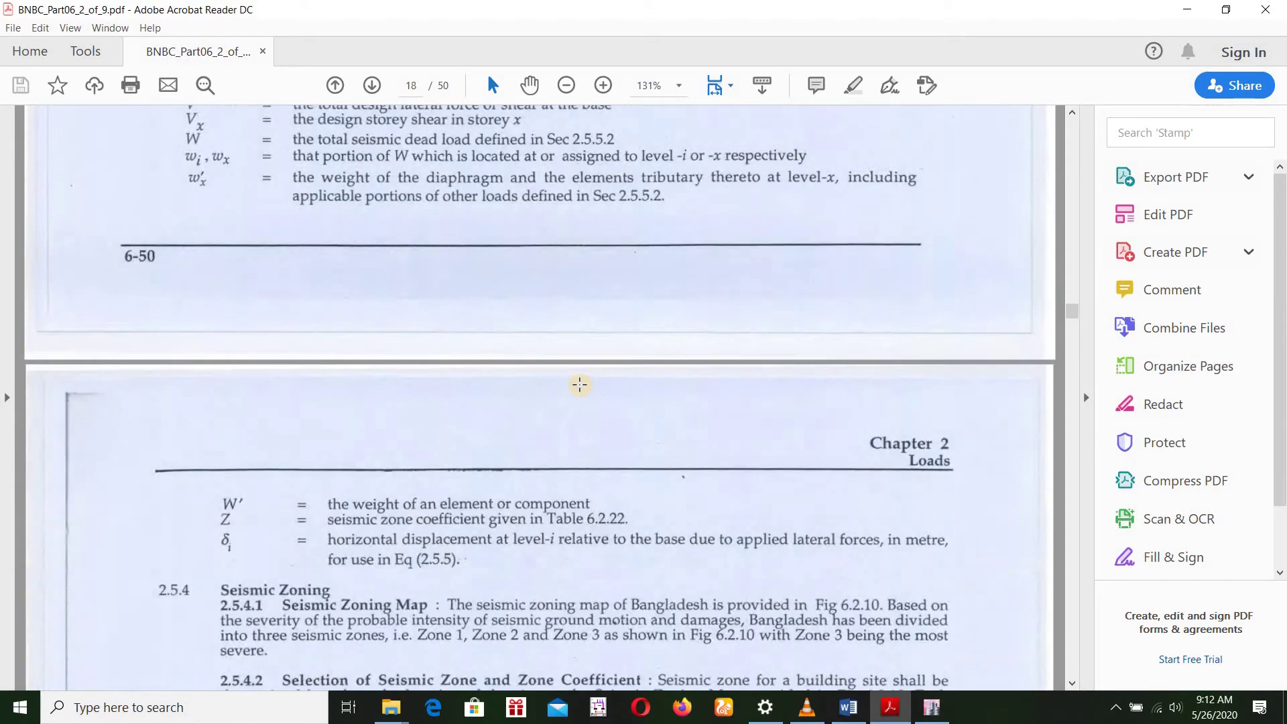
pyautogui.scroll(-20, 580, 384)
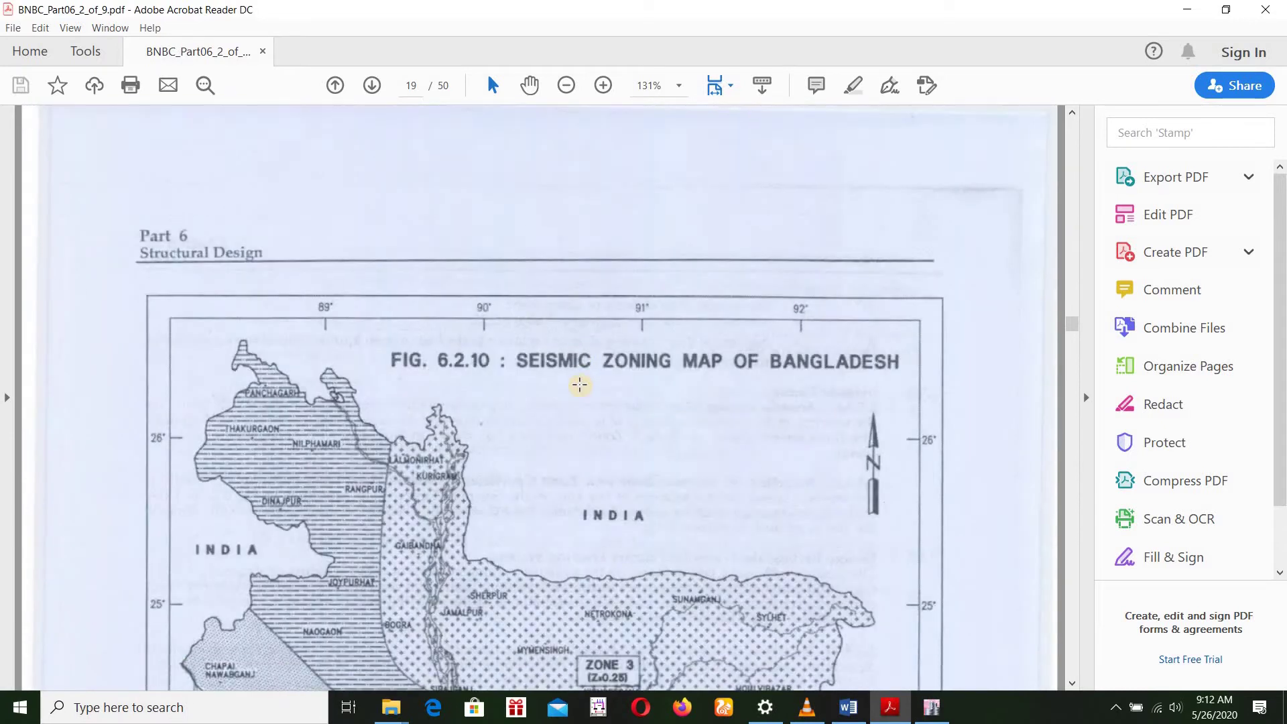
pyautogui.scroll(5, 580, 384)
pyautogui.scroll(-6, 578, 382)
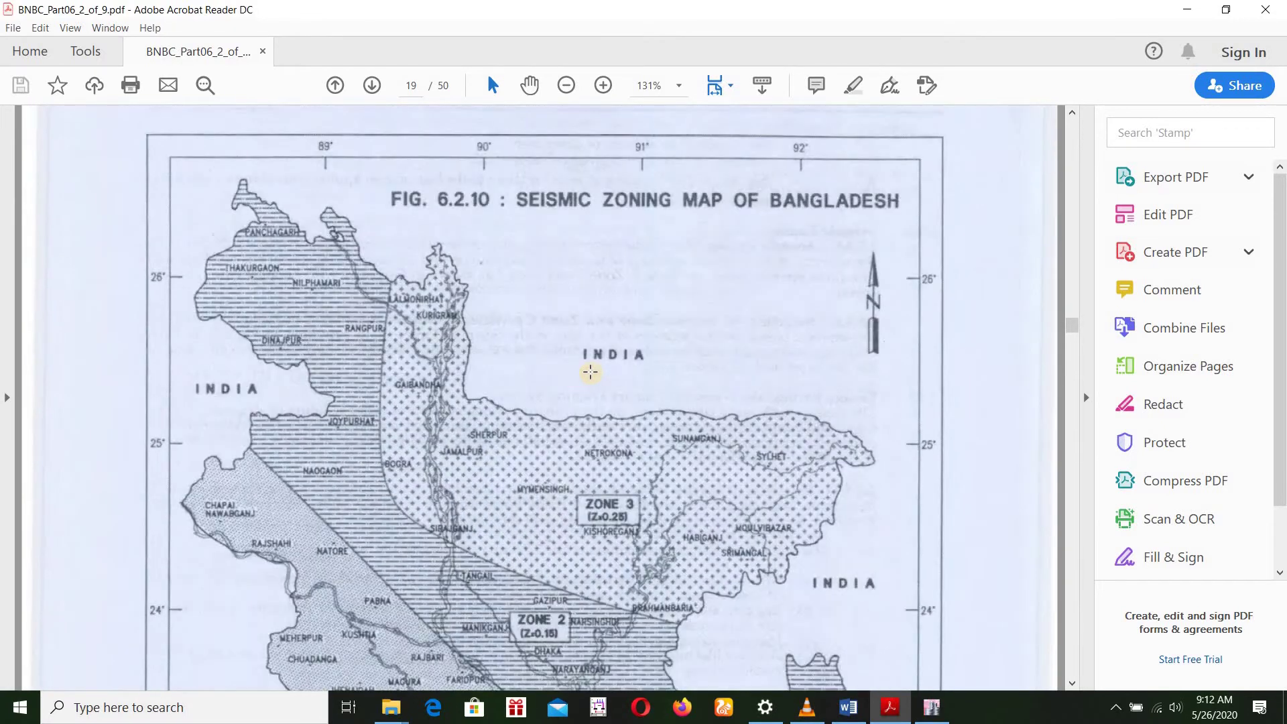
pyautogui.scroll(-8, 627, 312)
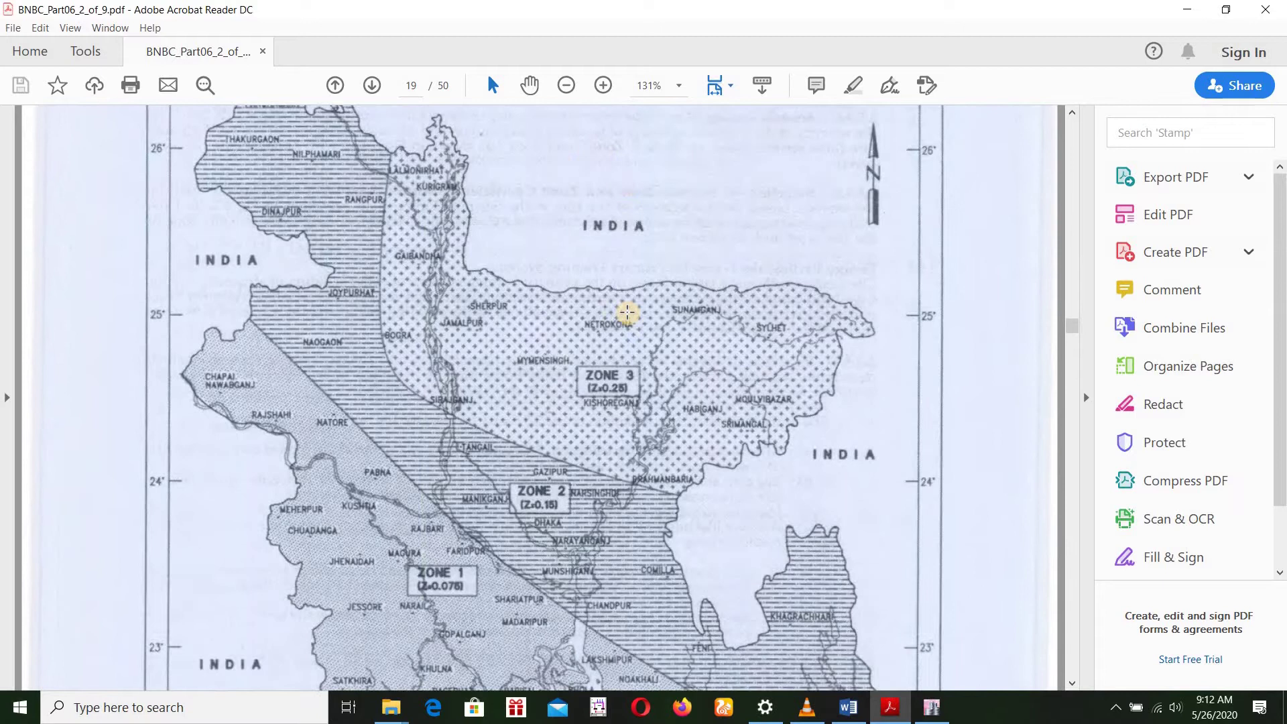
pyautogui.scroll(-2, 627, 312)
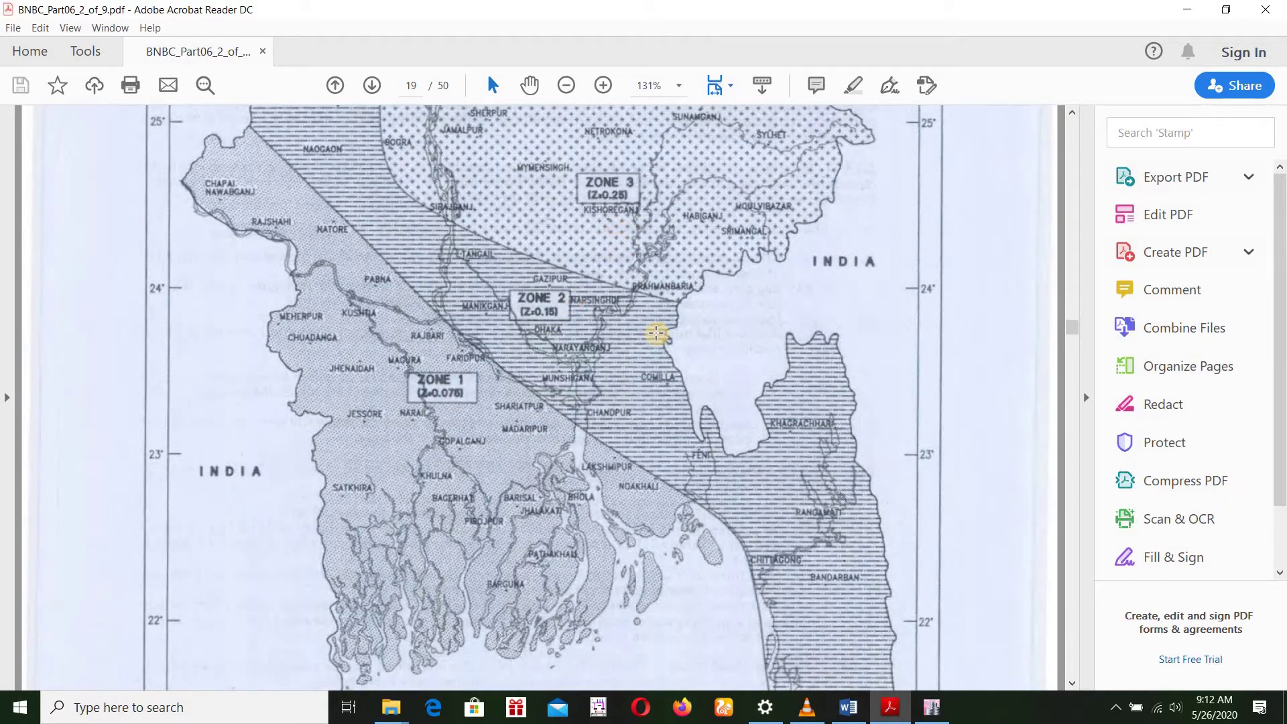
# Step: Find Sec 2.5.6.1 on design base shear and mark the equation V = ZIC/R W
pyautogui.scroll(-17, 656, 333)
pyautogui.scroll(-12, 656, 333)
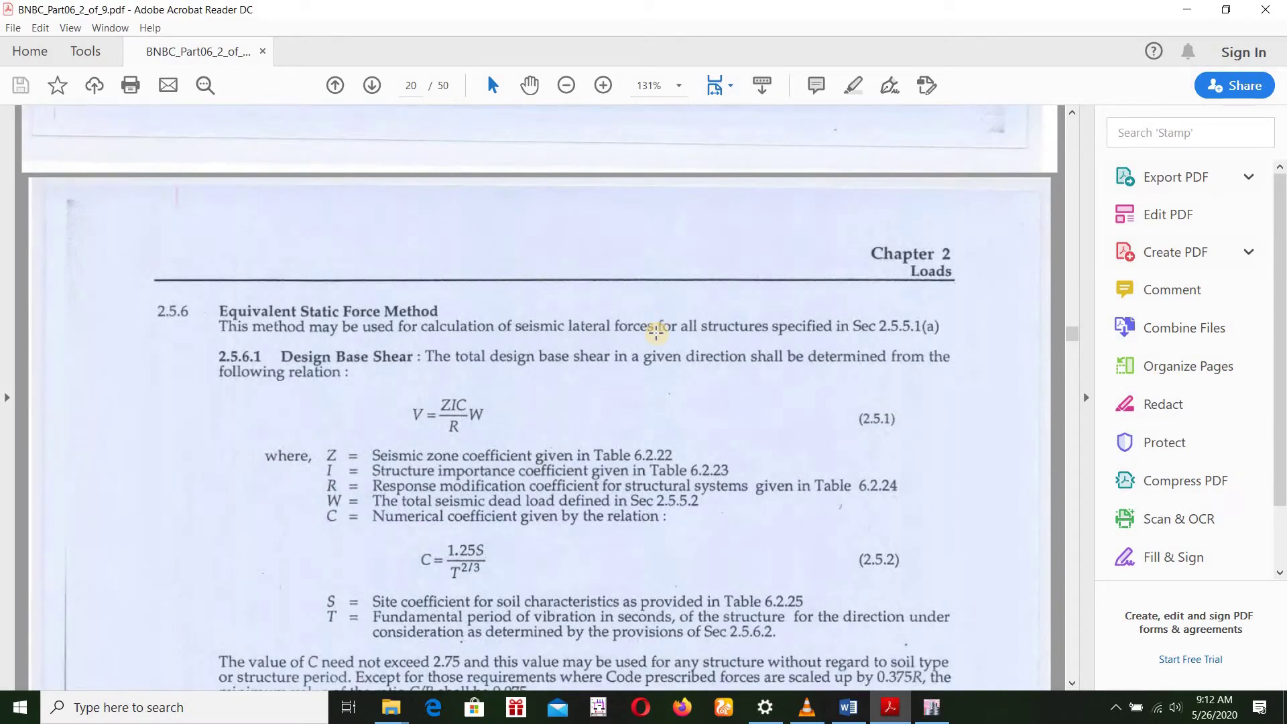
pyautogui.scroll(-1, 656, 333)
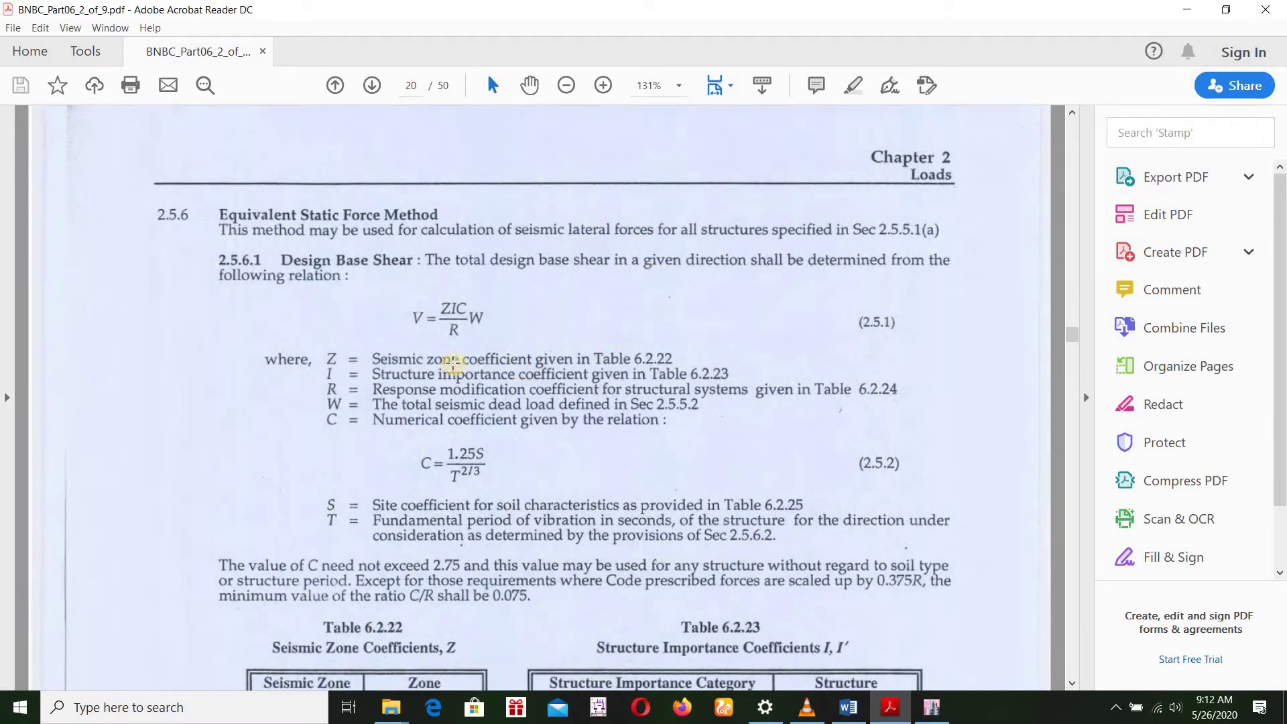
pyautogui.moveTo(401, 303); pyautogui.dragTo(557, 364)
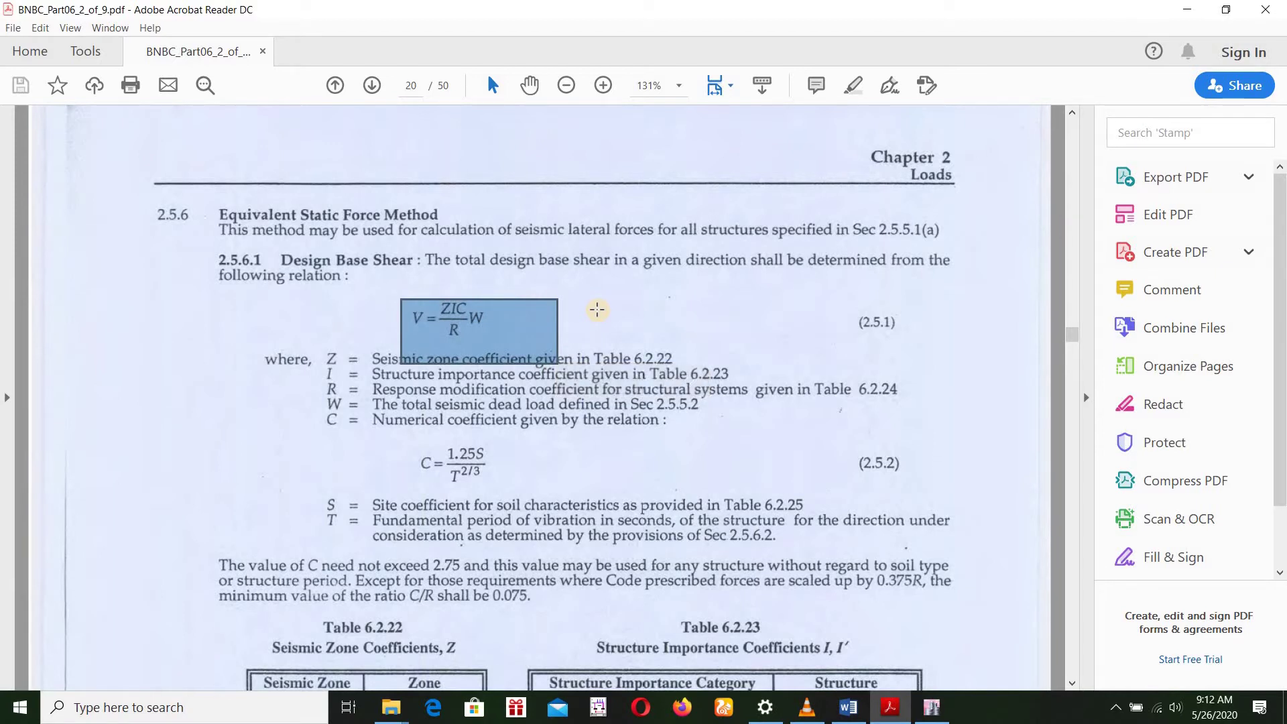
pyautogui.click(592, 335)
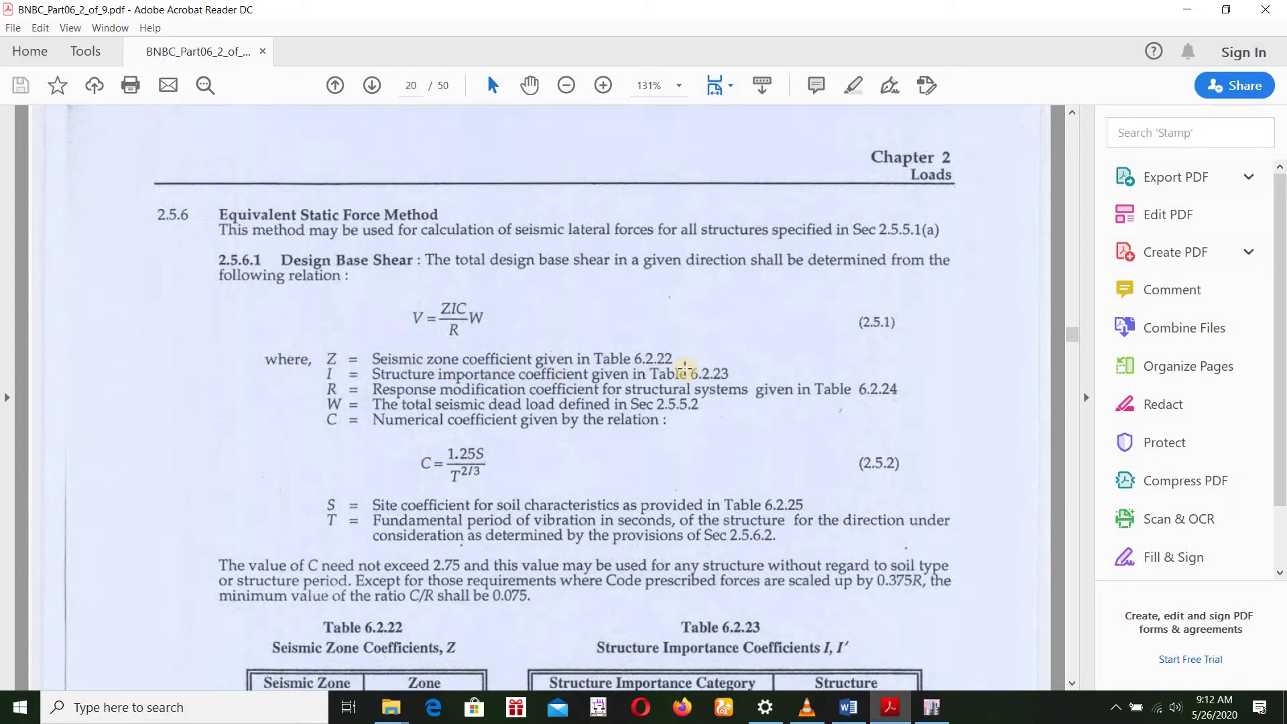
# Step: Look up the seismic zone coefficients in Table 6.2.22 and the structure importance coefficients in Table 6.2.23
pyautogui.scroll(-5, 684, 368)
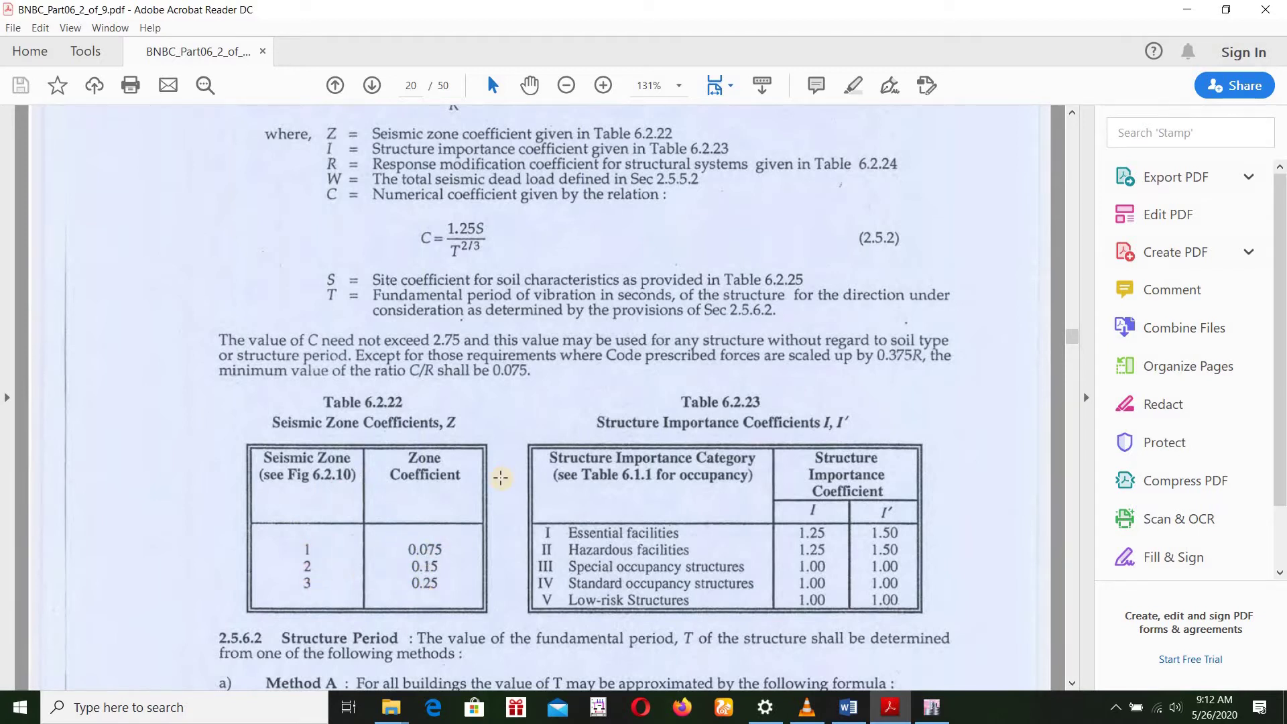
pyautogui.scroll(2, 502, 478)
pyautogui.scroll(1, 489, 392)
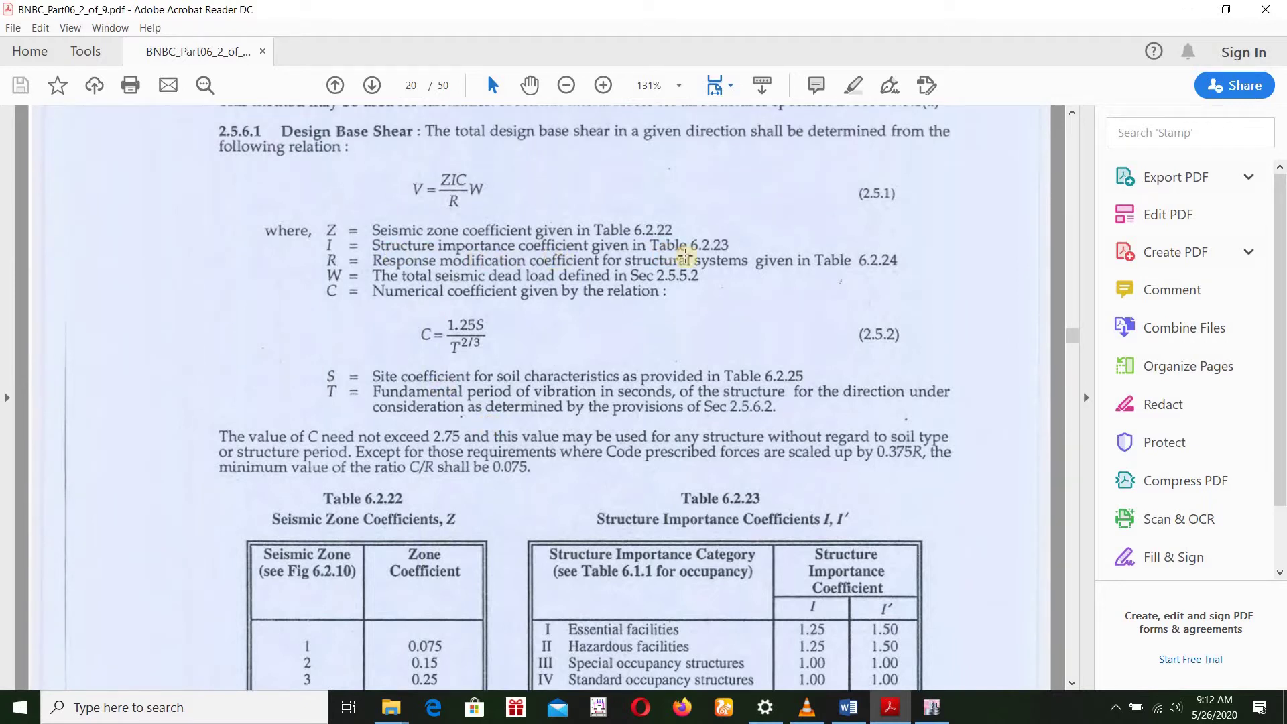
pyautogui.scroll(-3, 684, 300)
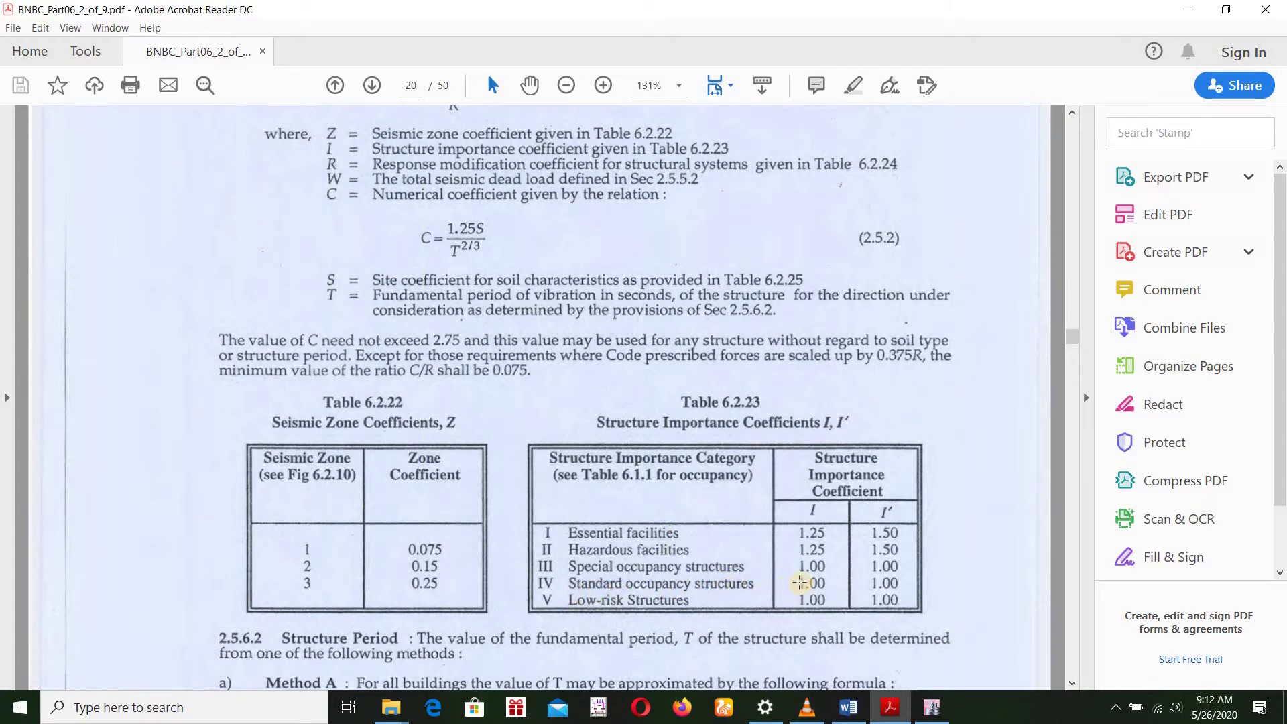
pyautogui.scroll(3, 537, 513)
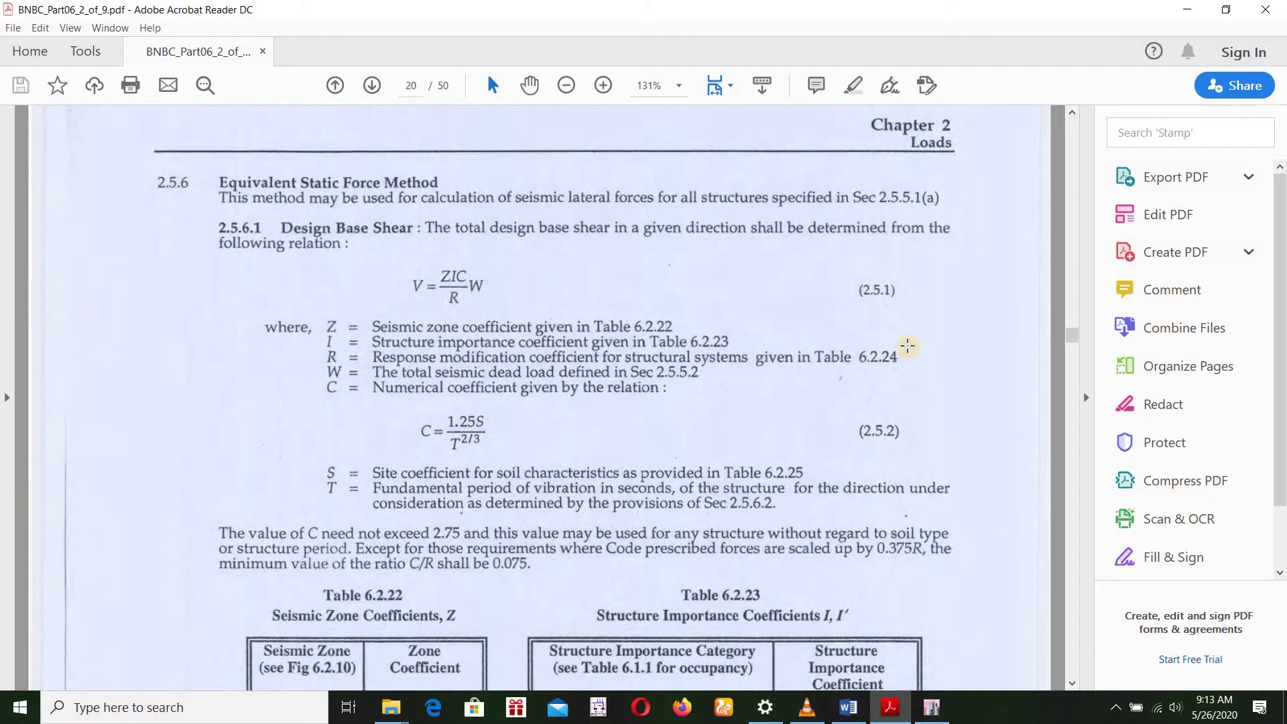
# Step: Look up the response modification coefficient R for concrete intermediate moment resisting frames in Table 6.2.24
pyautogui.scroll(-15, 908, 346)
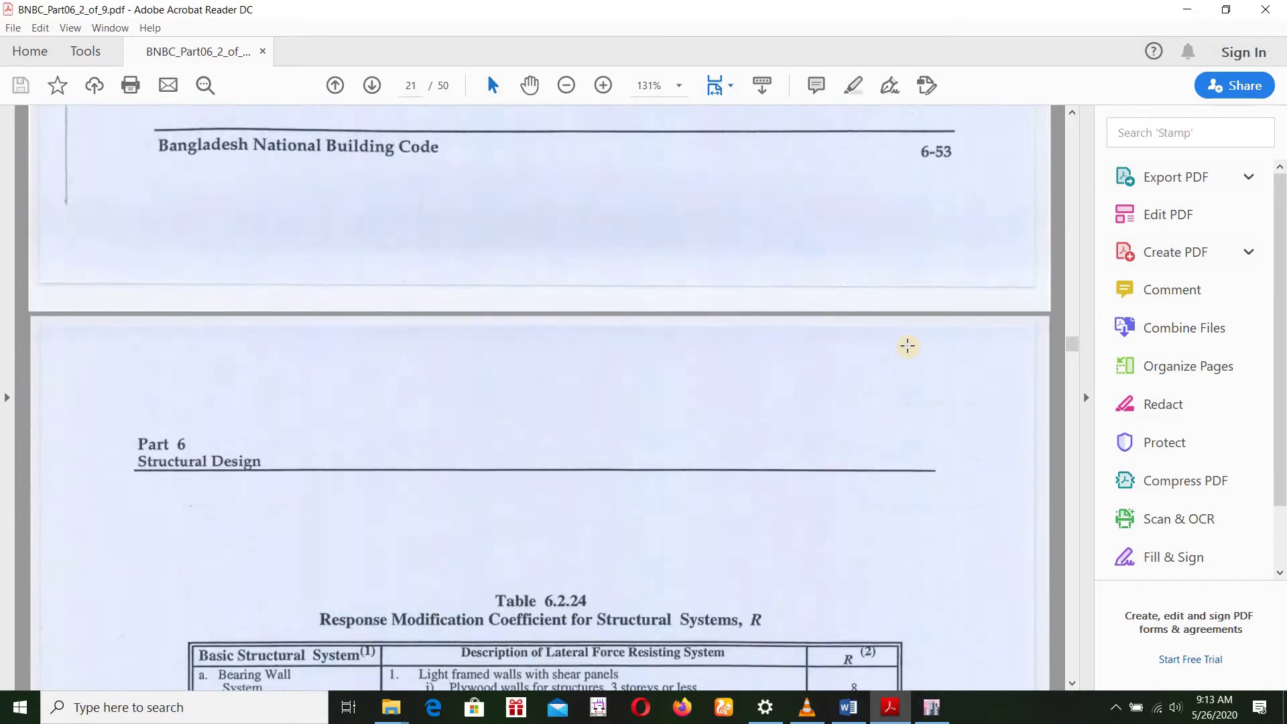
pyautogui.scroll(-5, 908, 346)
pyautogui.scroll(-4, 907, 346)
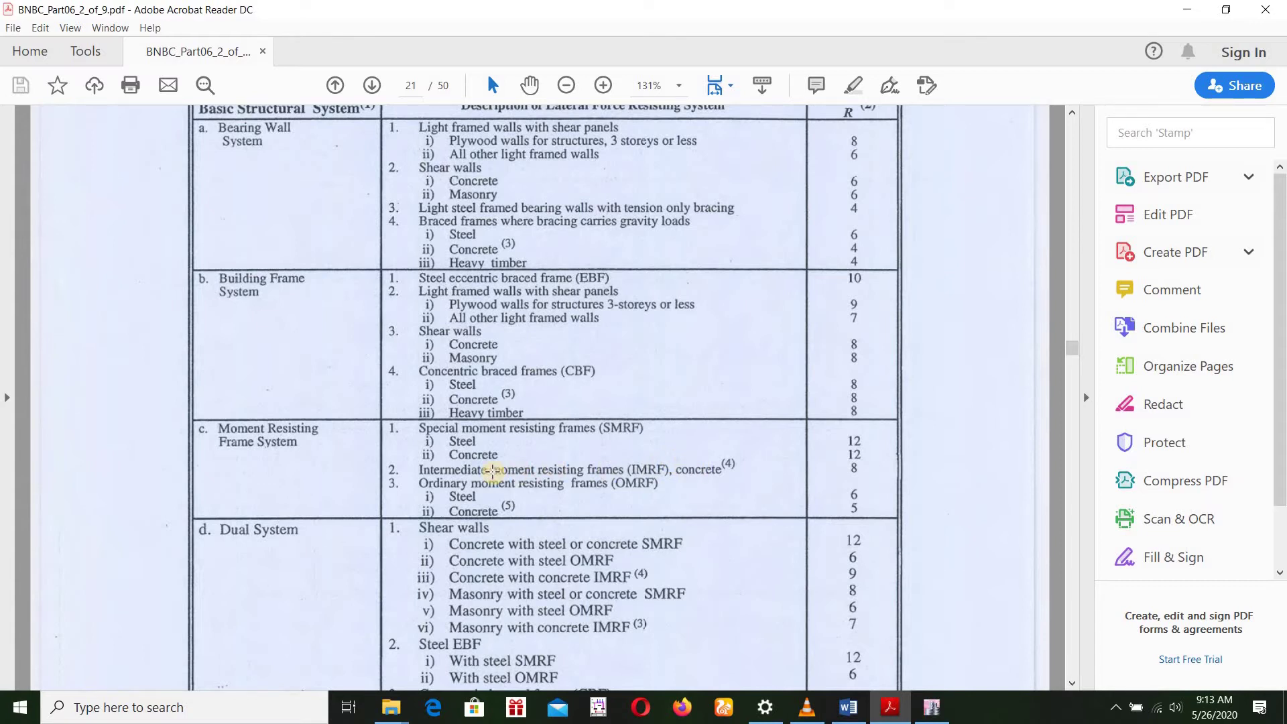
pyautogui.moveTo(849, 463); pyautogui.dragTo(875, 483)
pyautogui.click(538, 455)
pyautogui.click(536, 455)
# Step: Review the equation for the numerical coefficient C, and look up site coefficient S for soil type S3 in Table 6.2.25
pyautogui.scroll(15, 533, 455)
pyautogui.scroll(5, 530, 456)
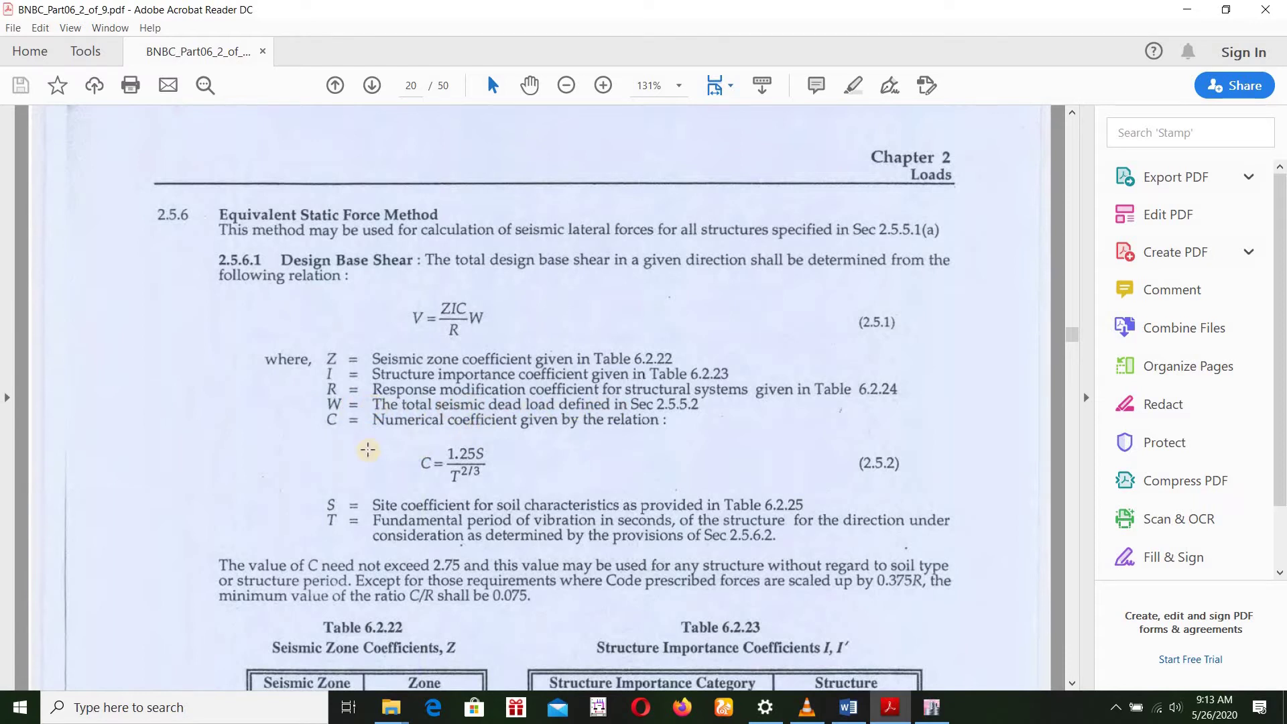
pyautogui.scroll(-2, 339, 439)
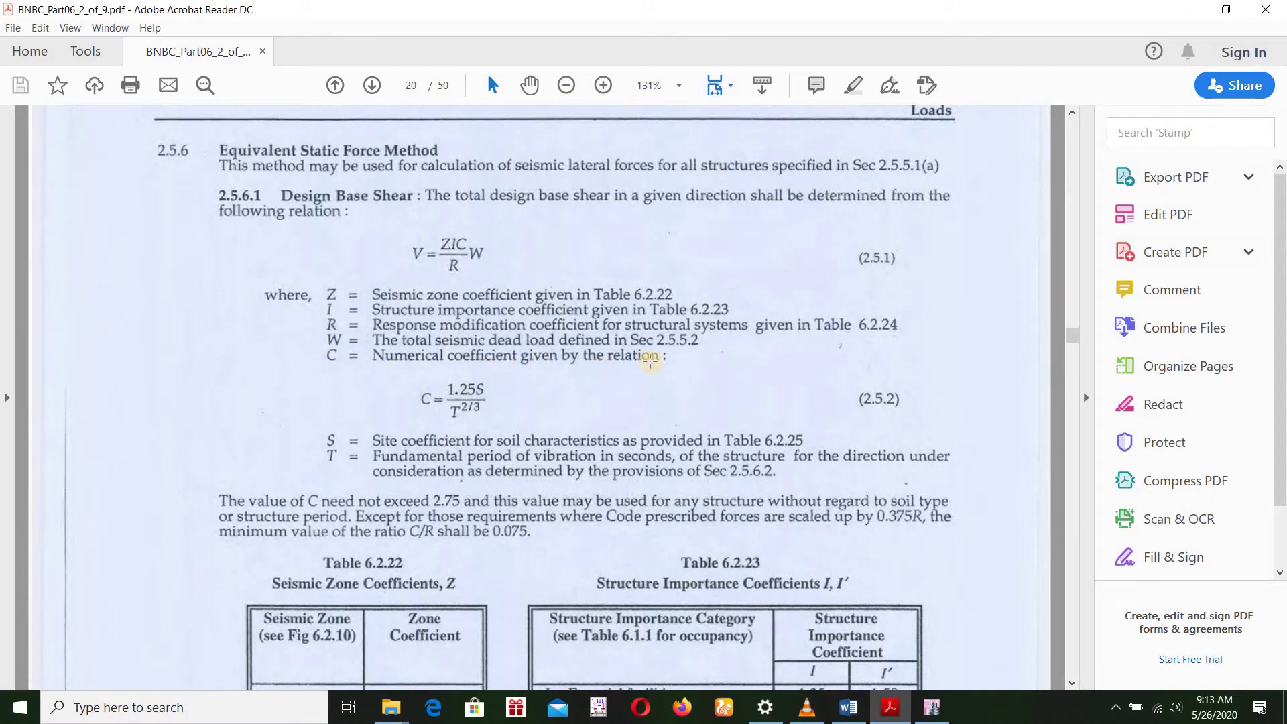
pyautogui.scroll(-3, 603, 349)
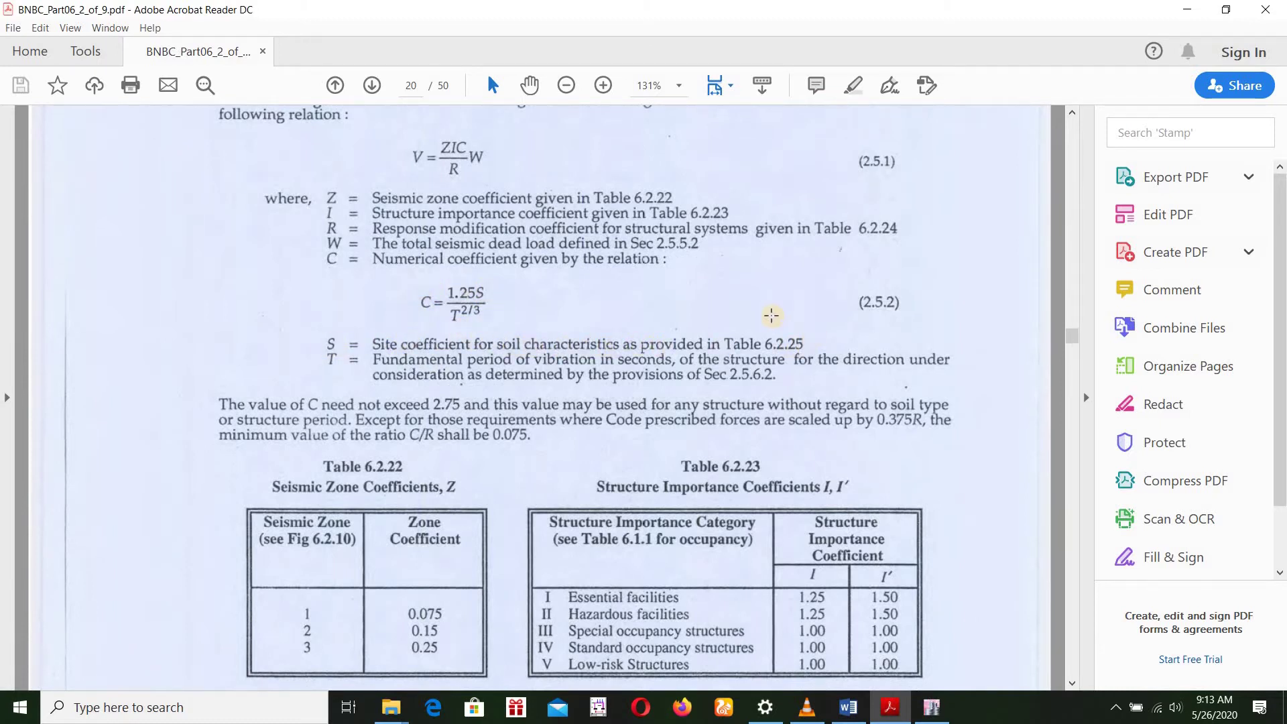
pyautogui.scroll(-15, 783, 303)
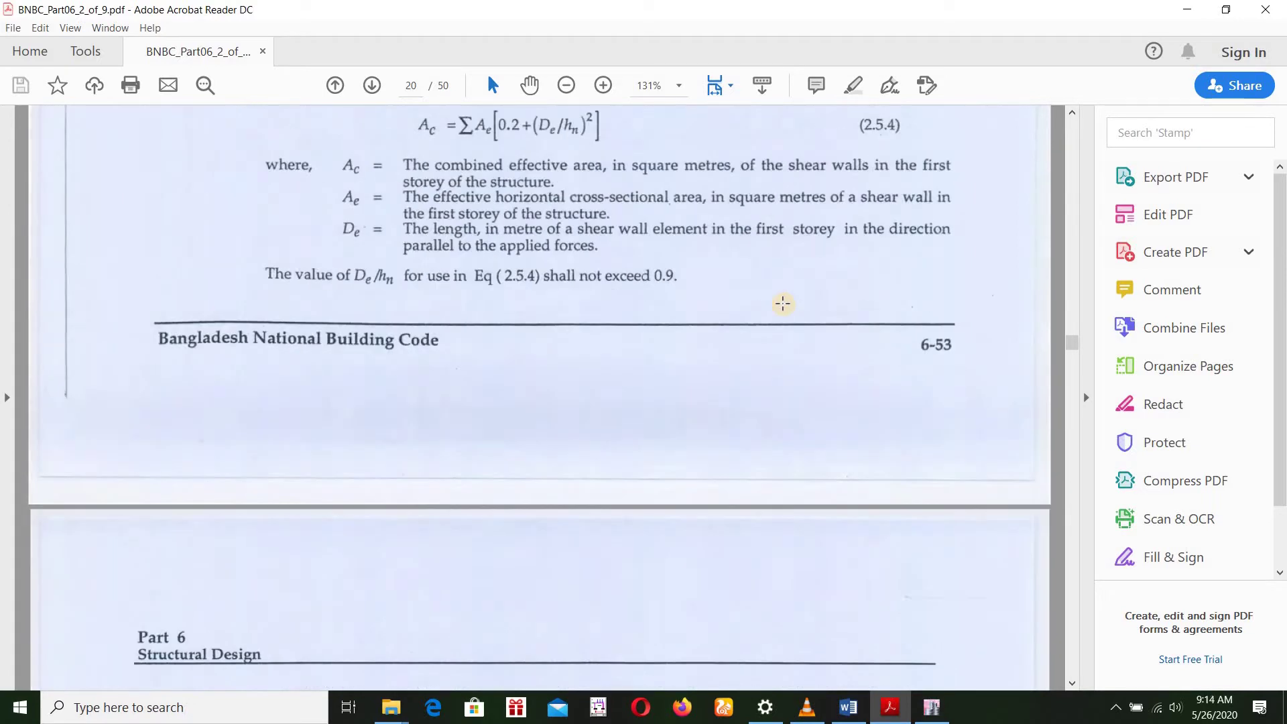
pyautogui.scroll(-18, 783, 303)
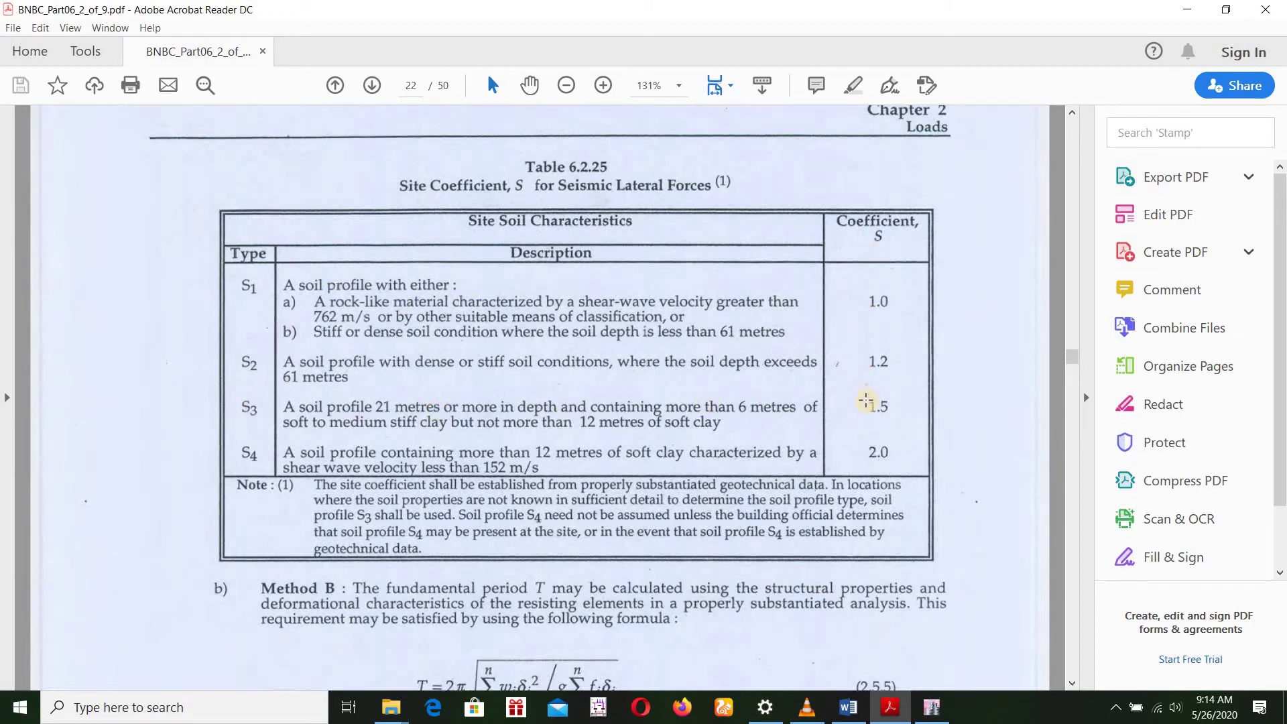
pyautogui.moveTo(919, 435); pyautogui.dragTo(868, 401)
pyautogui.click(694, 477)
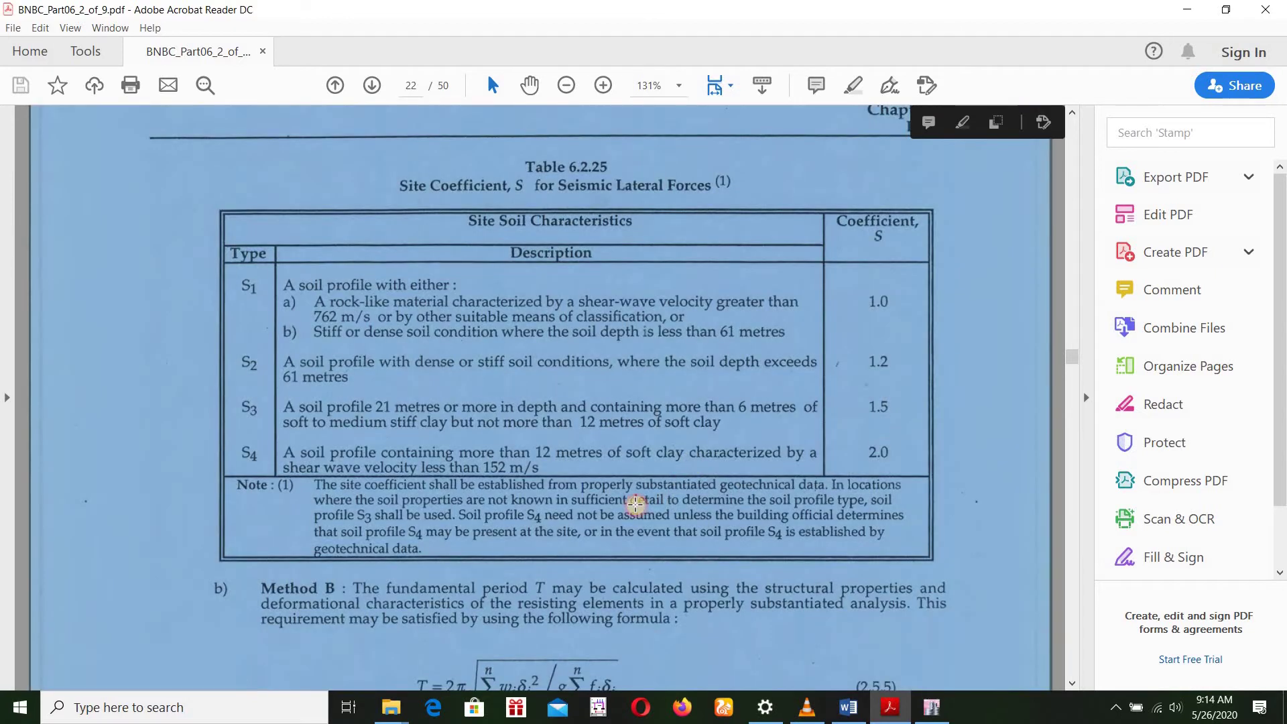
# Step: Return to the base shear equations and review the structure period T provisions in Sec 2.5.6.2
pyautogui.scroll(20, 579, 461)
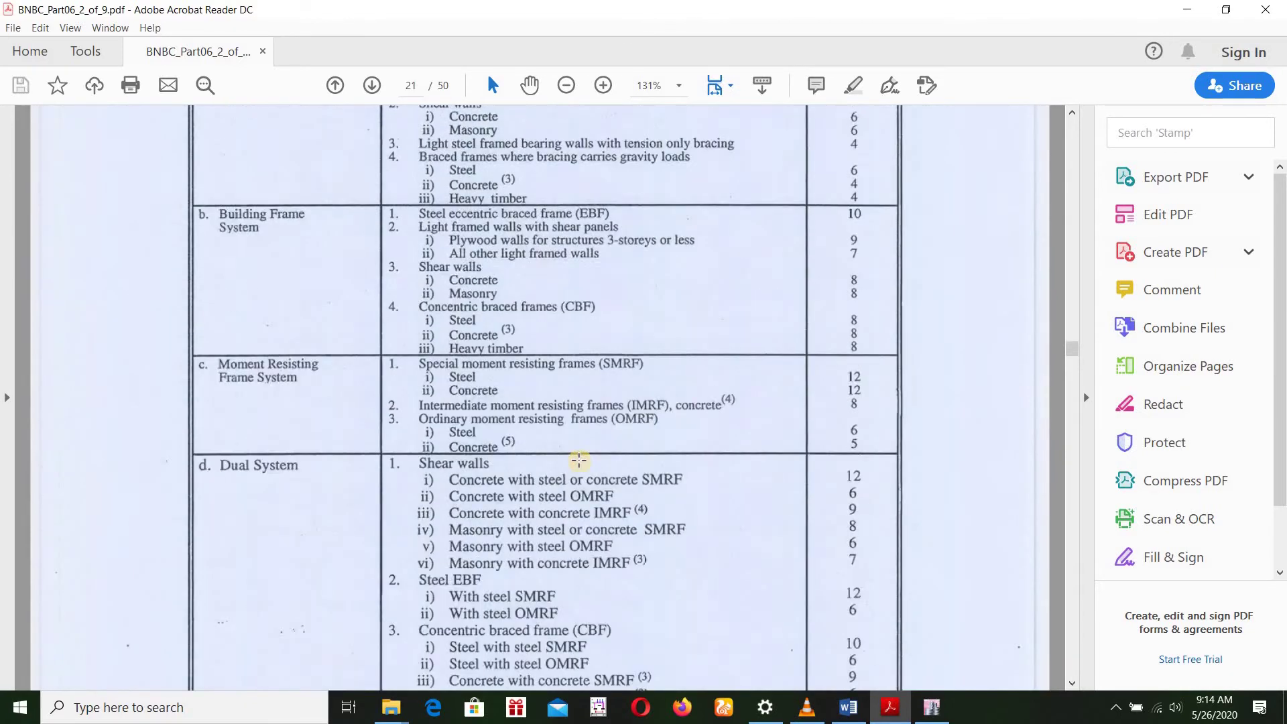
pyautogui.scroll(15, 579, 460)
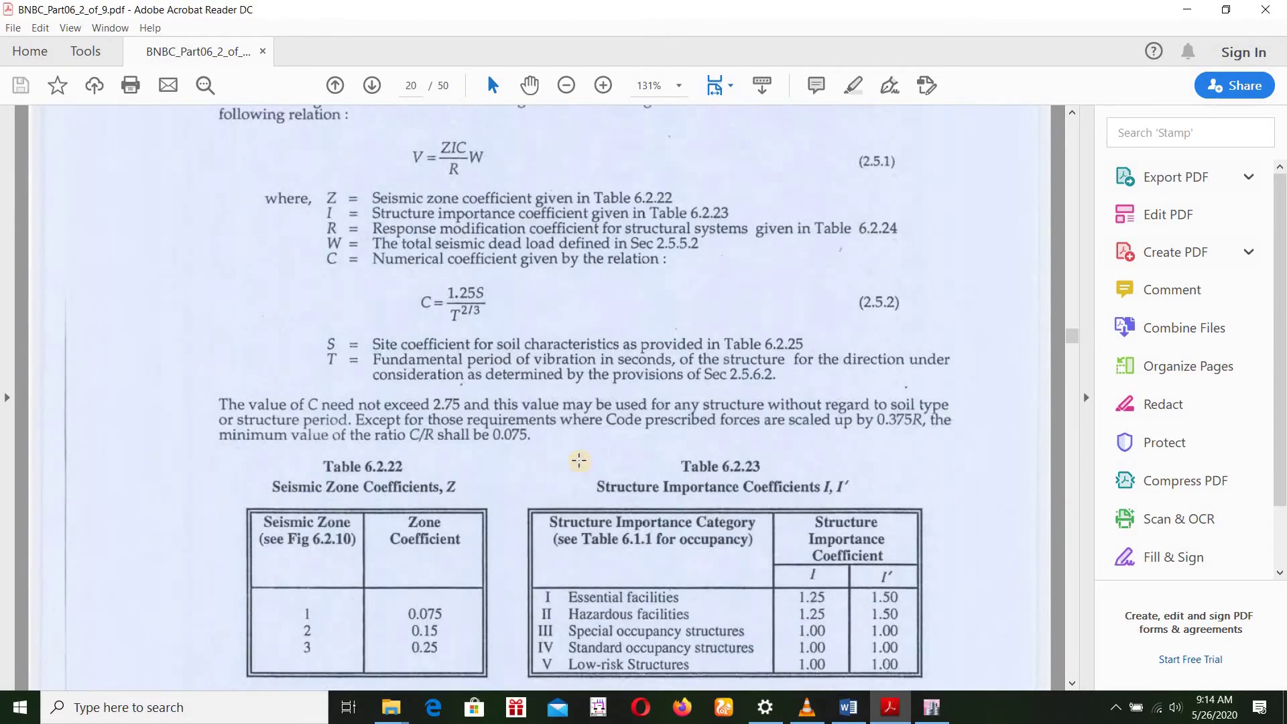
pyautogui.scroll(1, 579, 460)
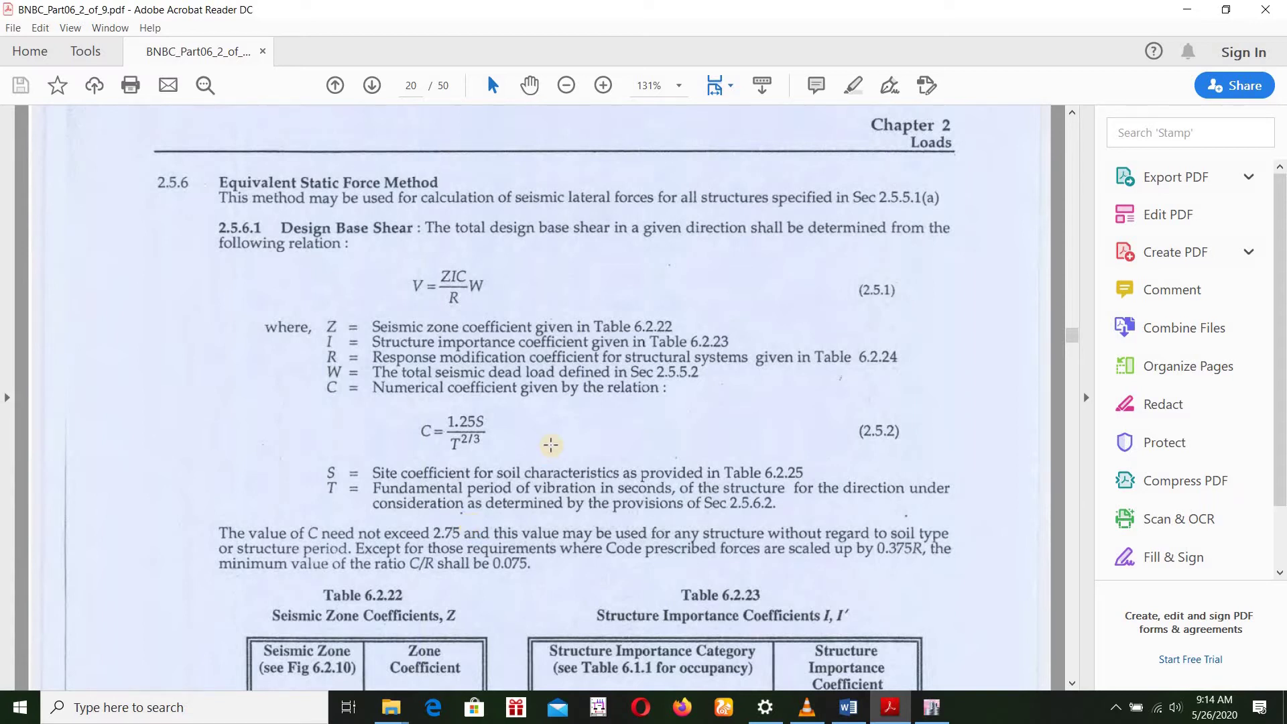
pyautogui.scroll(-3, 551, 445)
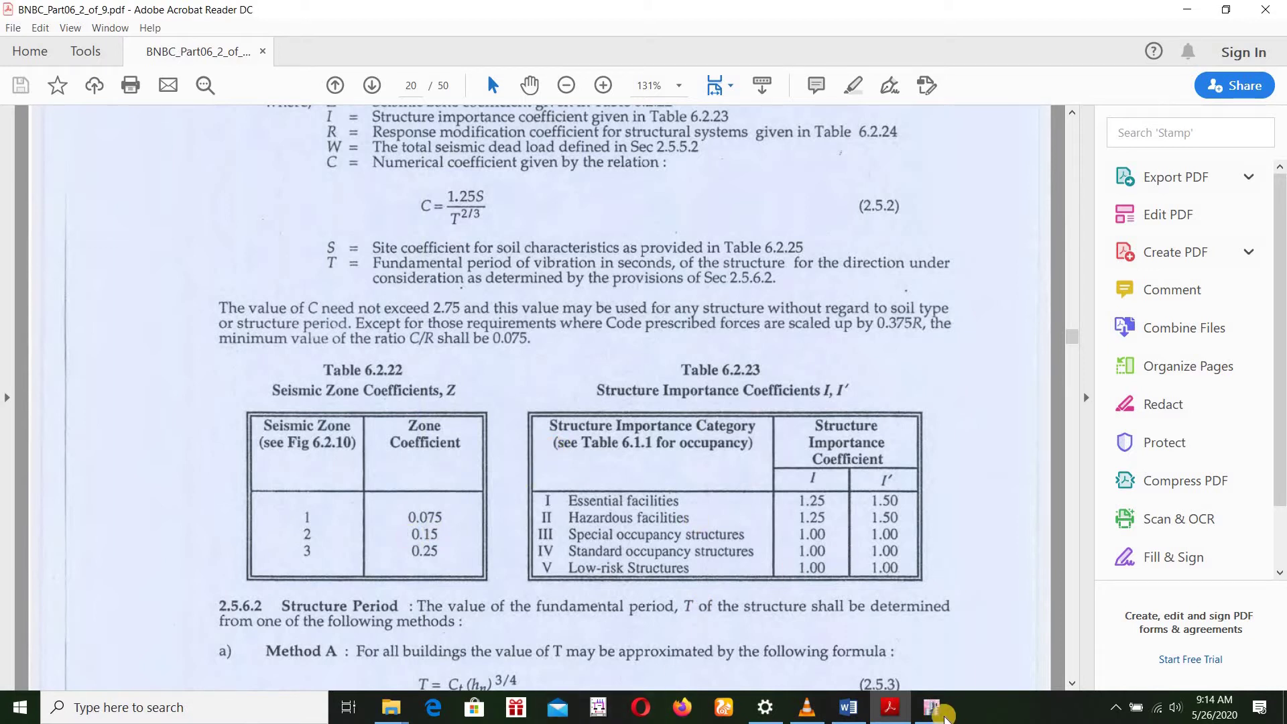
# Step: Switch to ETABS and add a load pattern named EQX with type Seismic and auto lateral load UBC 94
pyautogui.click(951, 710)
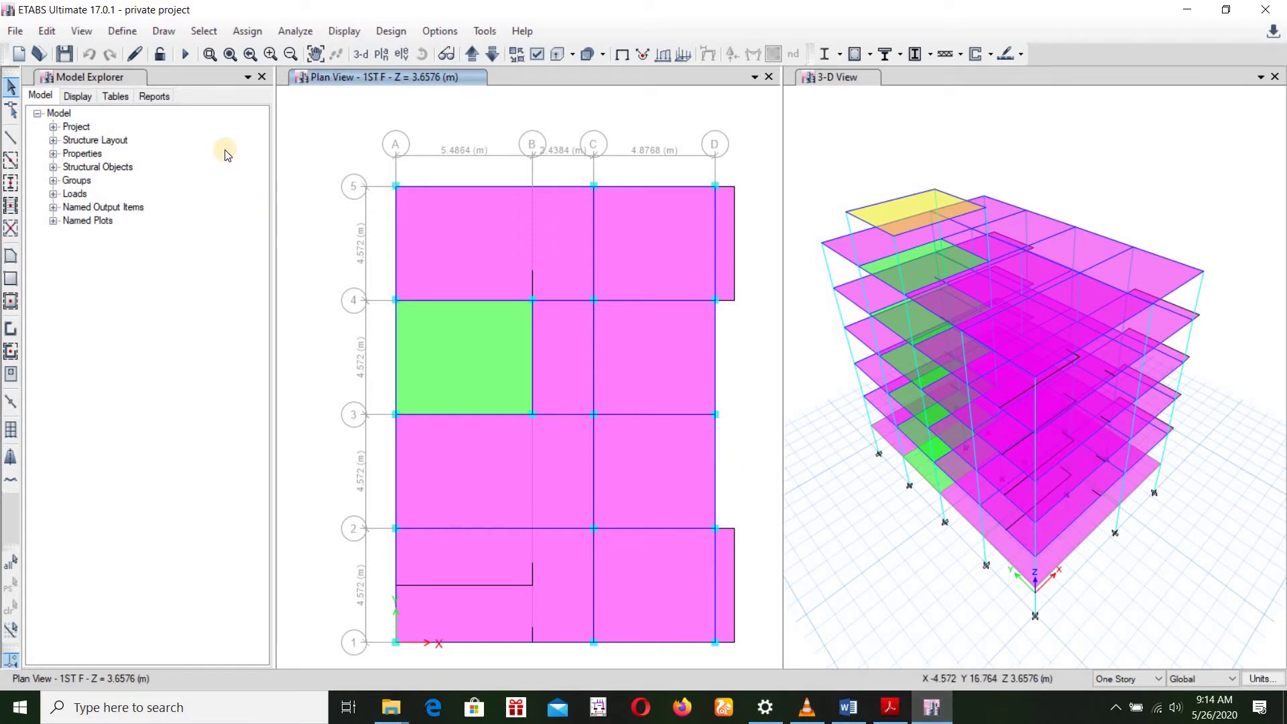
pyautogui.click(123, 34)
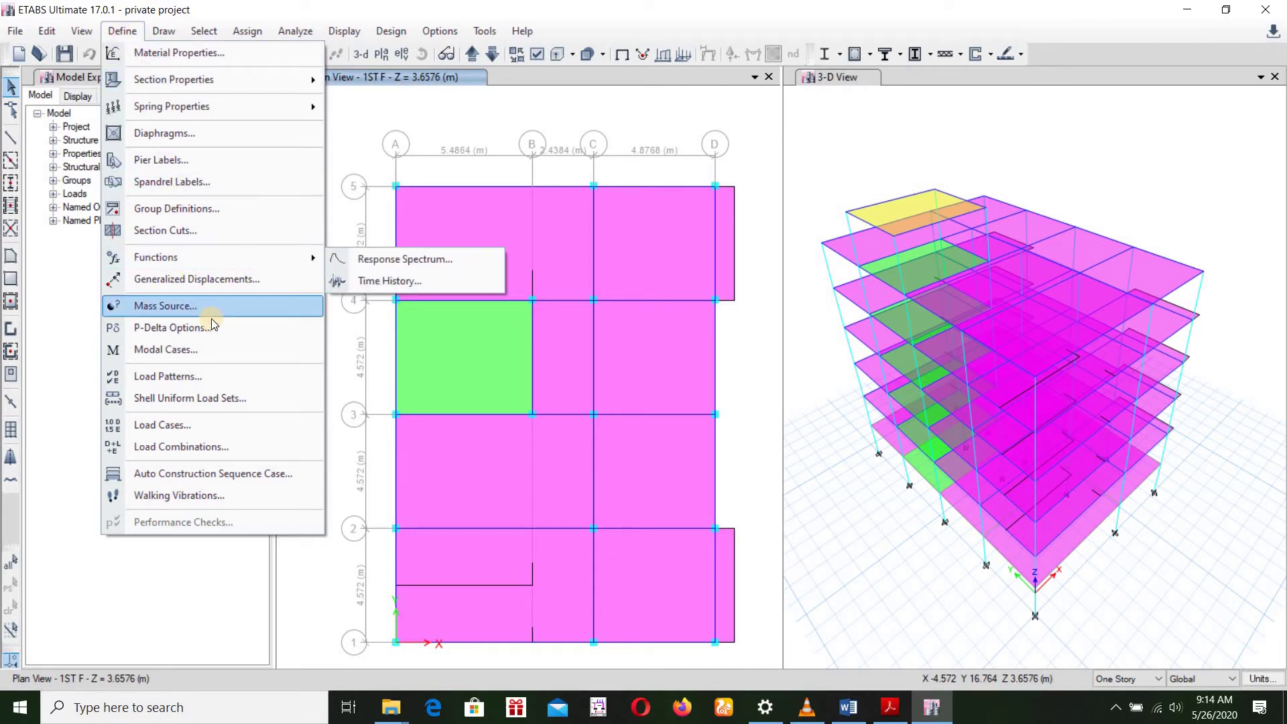
pyautogui.click(216, 375)
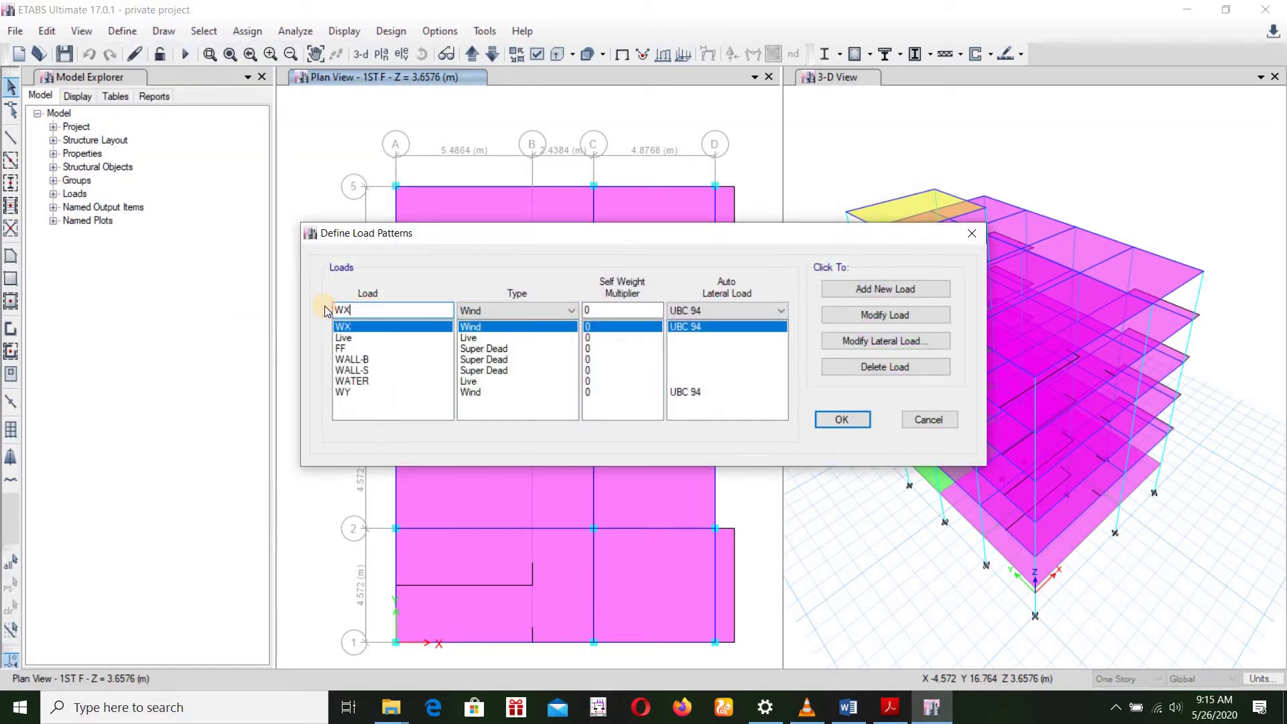
pyautogui.press('BackSpace')
pyautogui.click(568, 311)
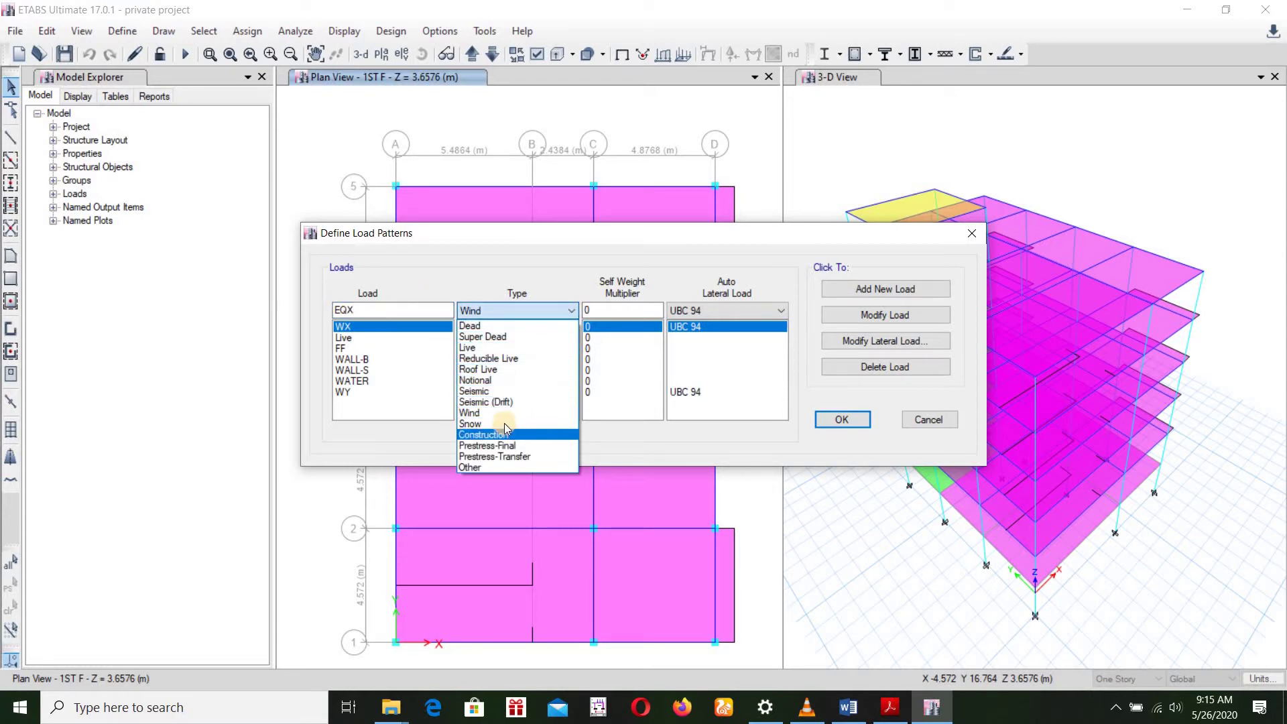
pyautogui.click(473, 393)
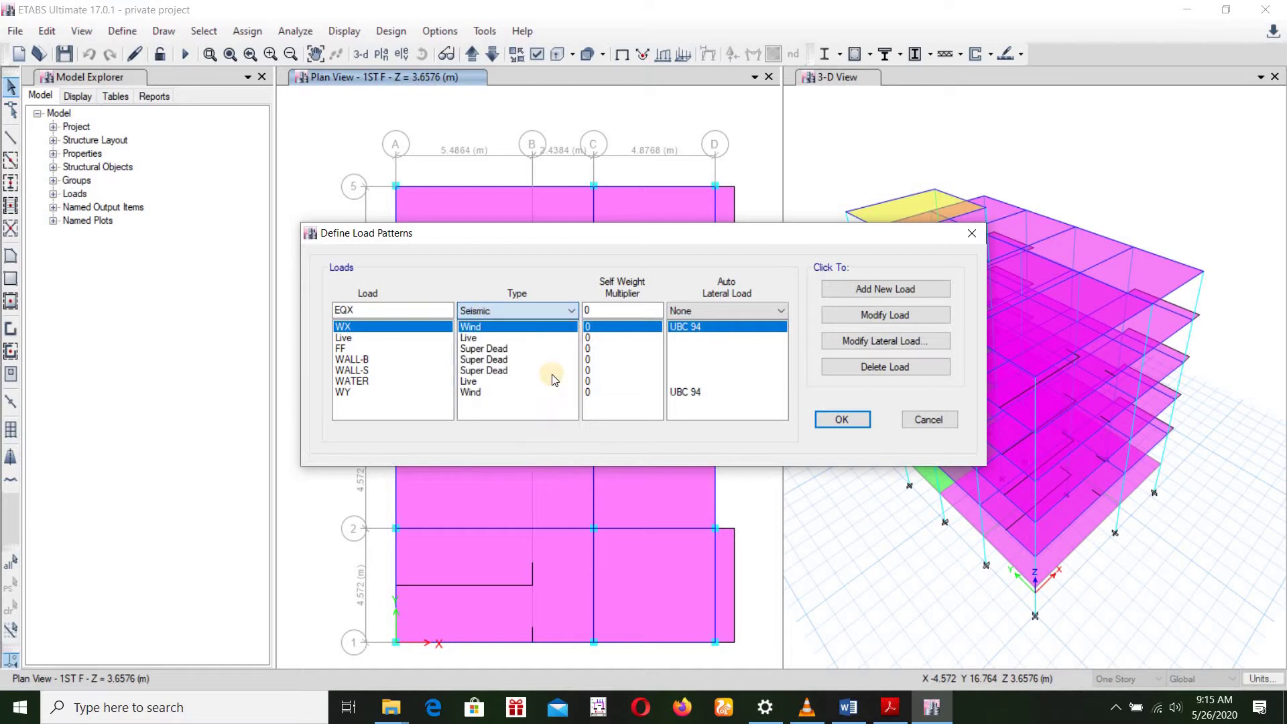
pyautogui.click(734, 311)
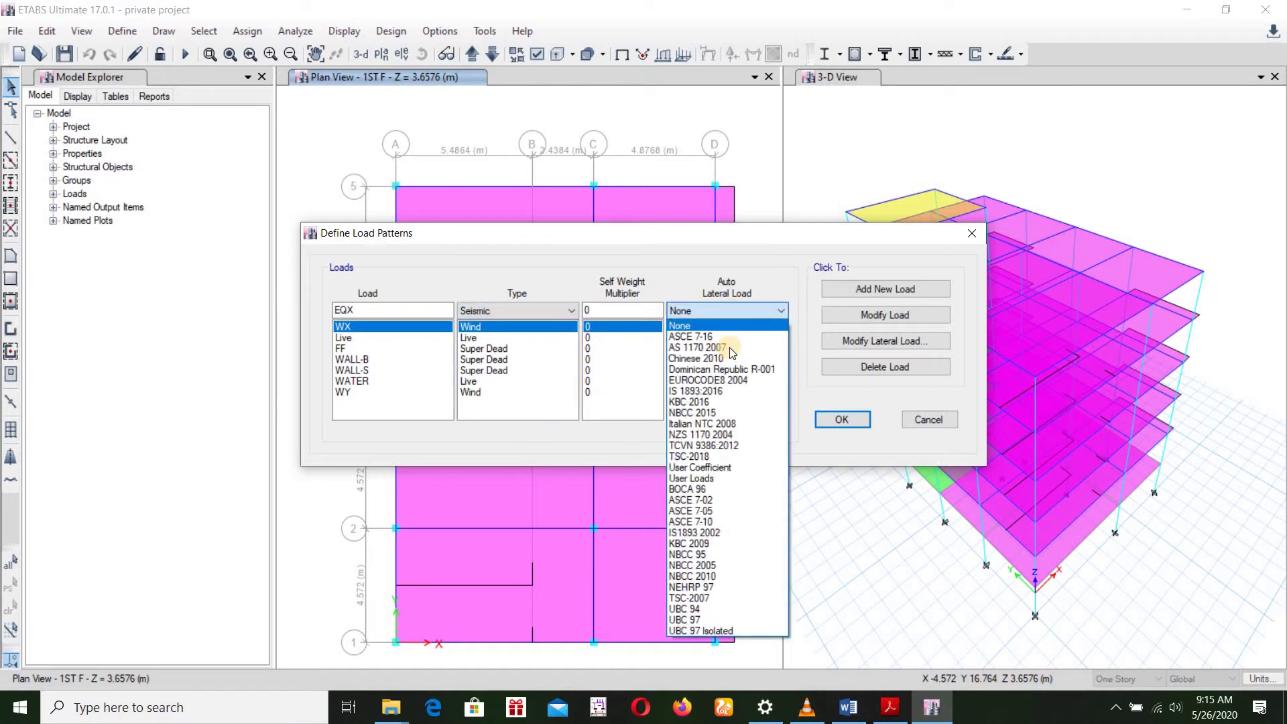
pyautogui.click(716, 610)
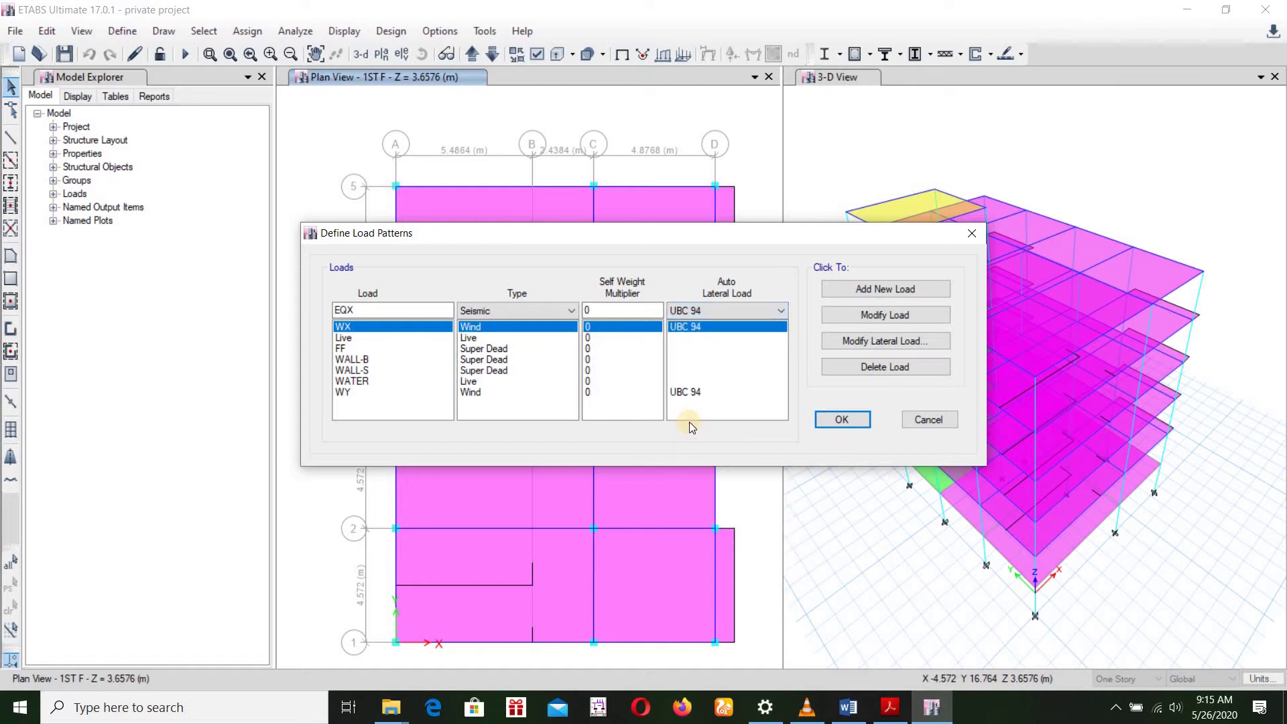
pyautogui.click(860, 291)
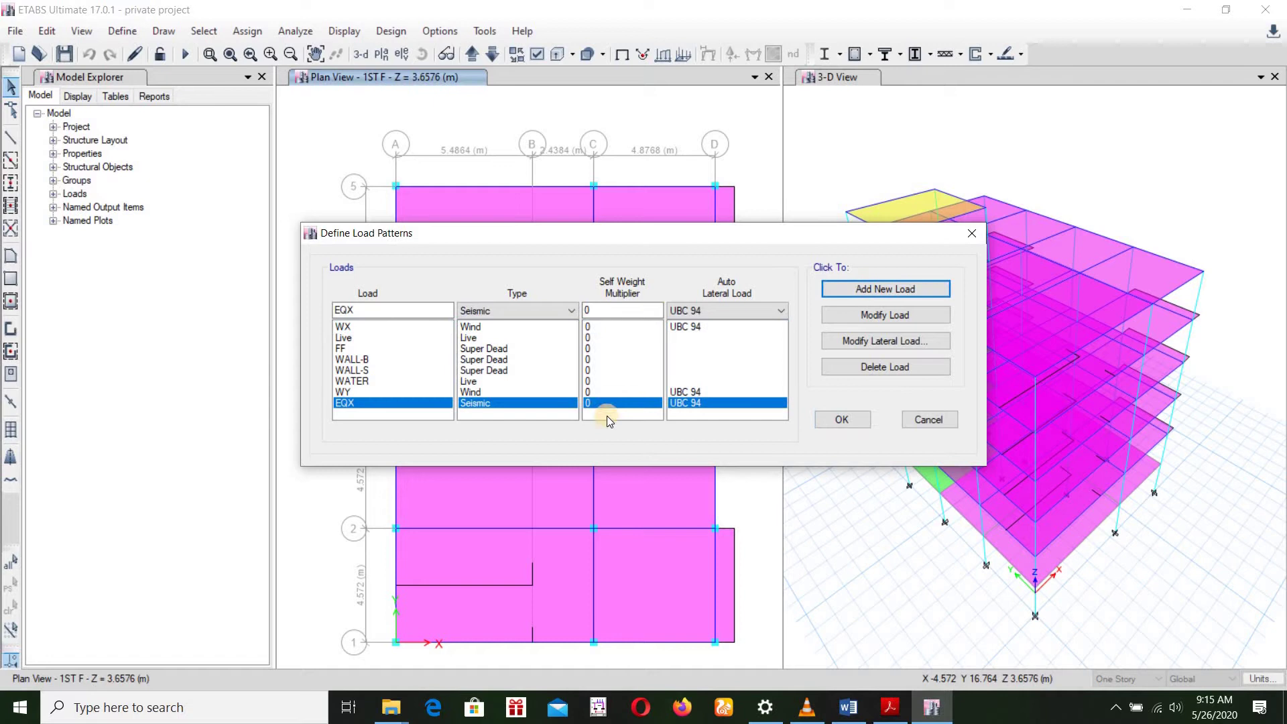
# Step: Open the EQX lateral load settings and clear all Y direction options, keeping X Dir with its positive and negative eccentricities
pyautogui.click(851, 340)
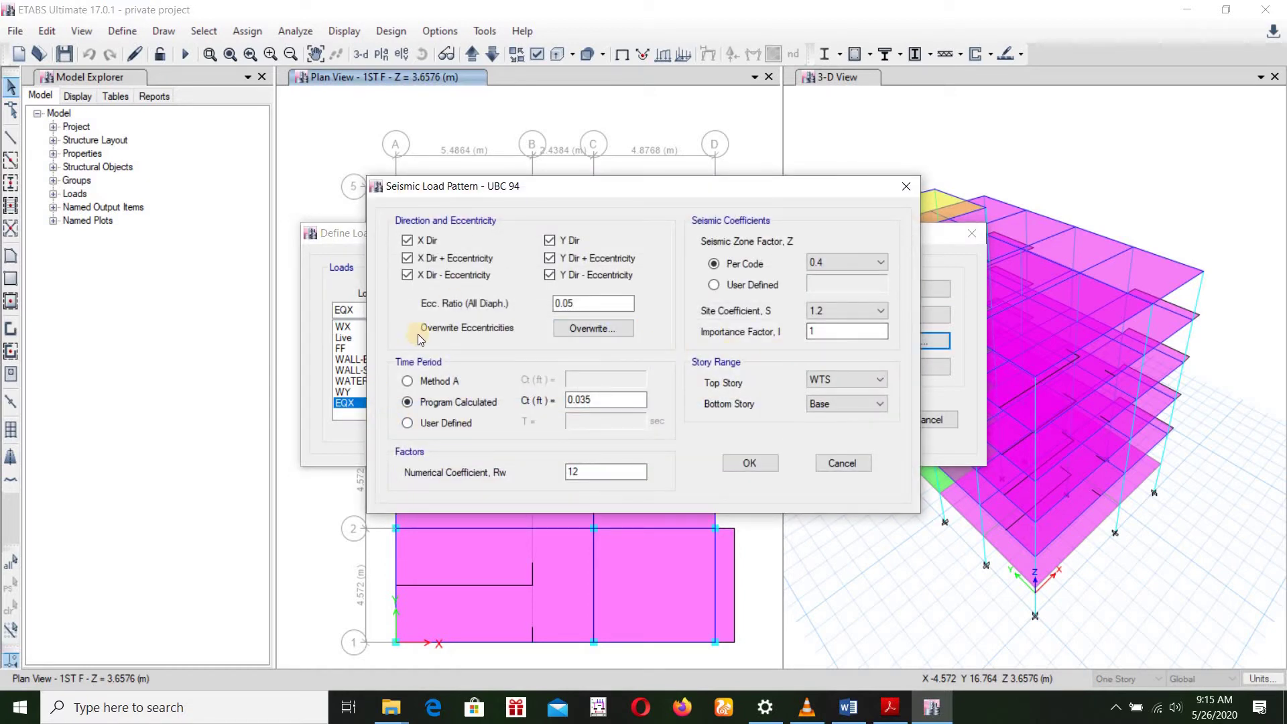
pyautogui.click(550, 258)
pyautogui.click(550, 259)
pyautogui.click(407, 275)
pyautogui.click(407, 259)
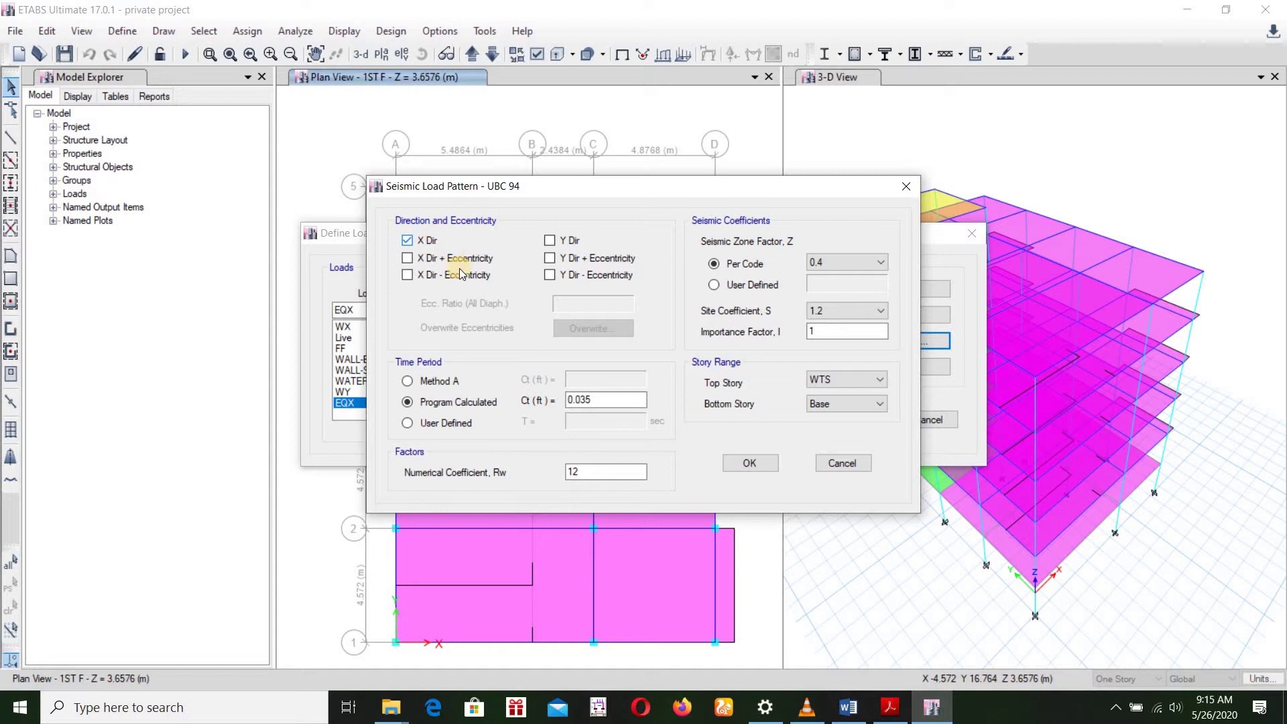
pyautogui.click(407, 260)
pyautogui.click(408, 276)
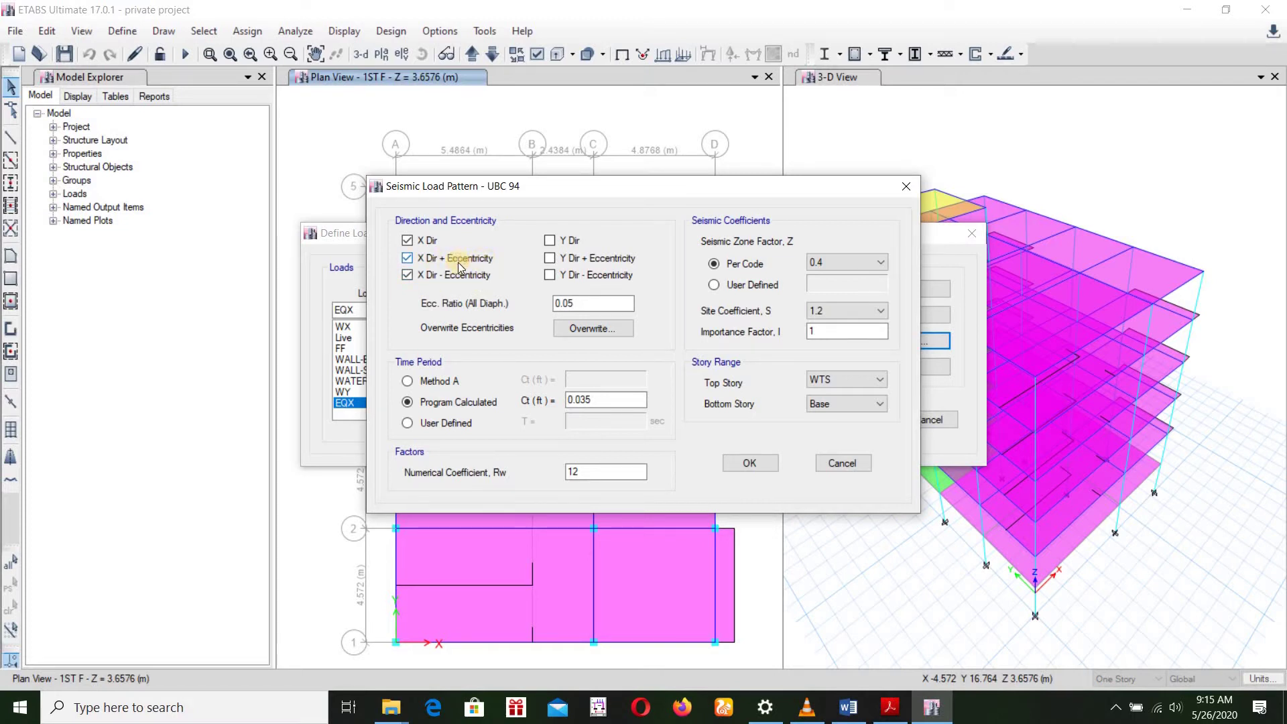
# Step: Try the X direction alone for EQX, clearing its positive and negative eccentricity options
pyautogui.click(408, 240)
pyautogui.click(408, 240)
pyautogui.click(407, 258)
pyautogui.click(407, 275)
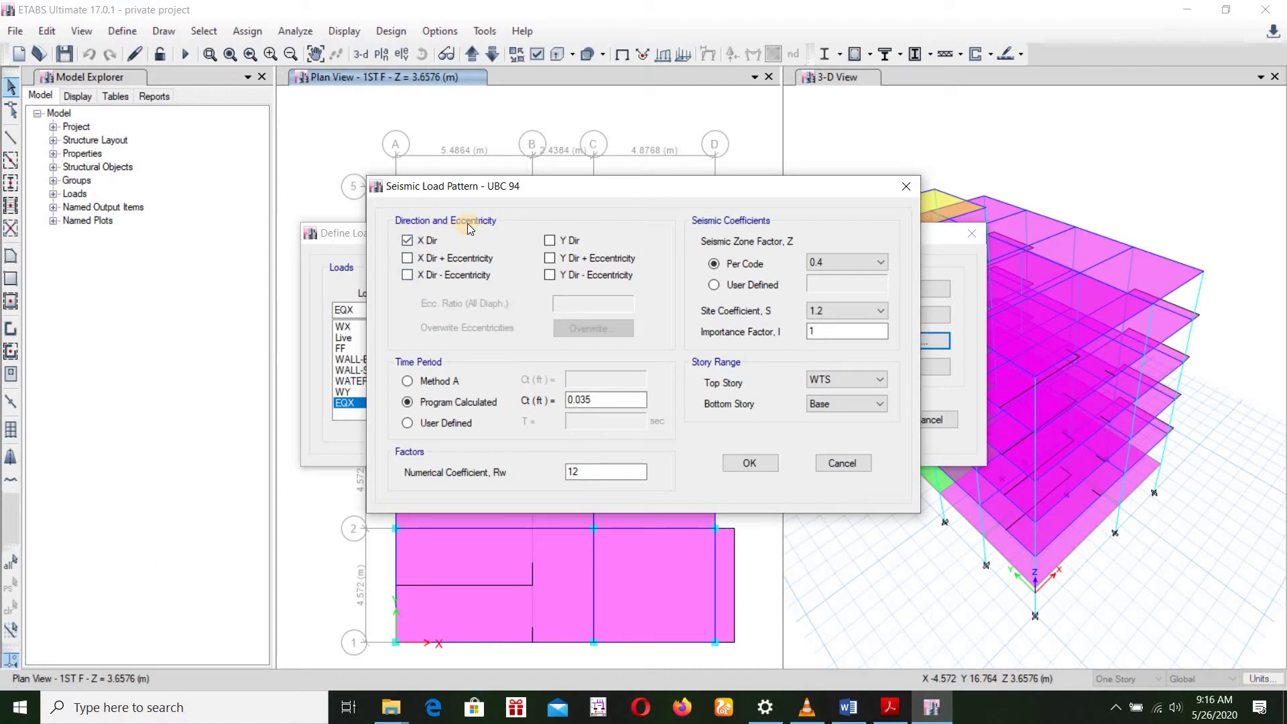
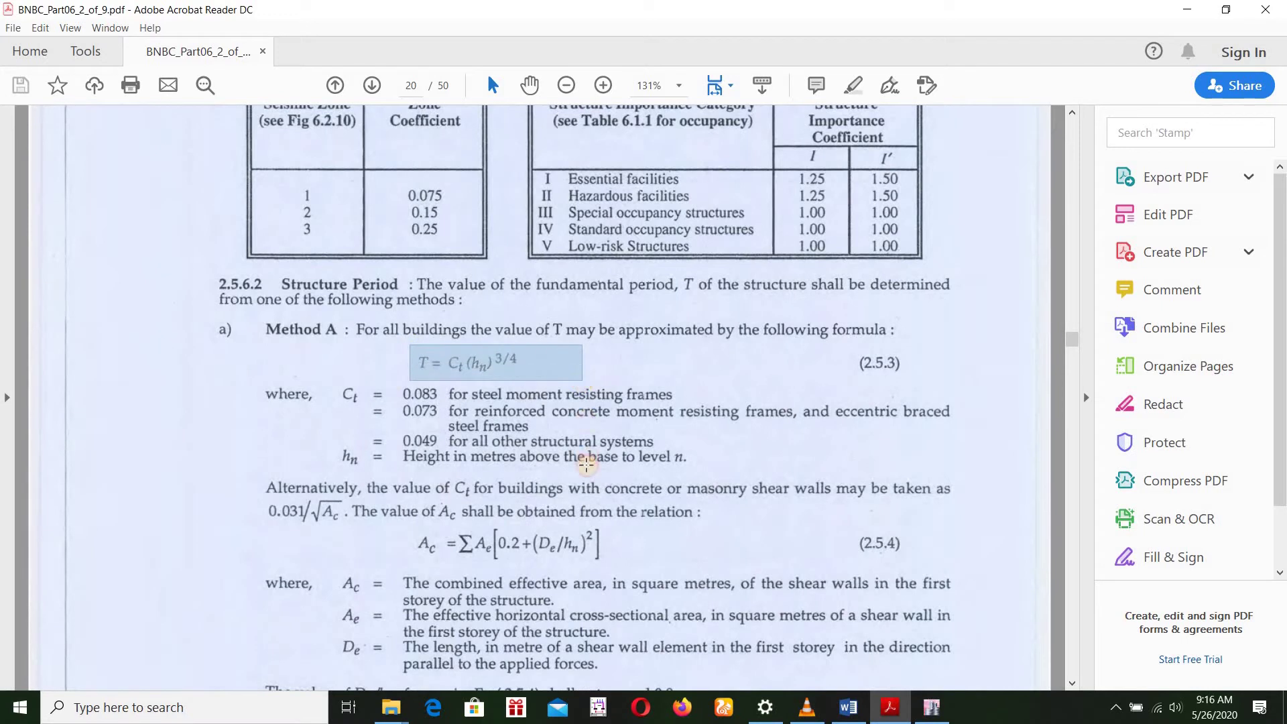
# Step: Check the Method A period formula in the code PDF, and view the User Defined time period option in the EQX settings in ETABS
pyautogui.click(798, 556)
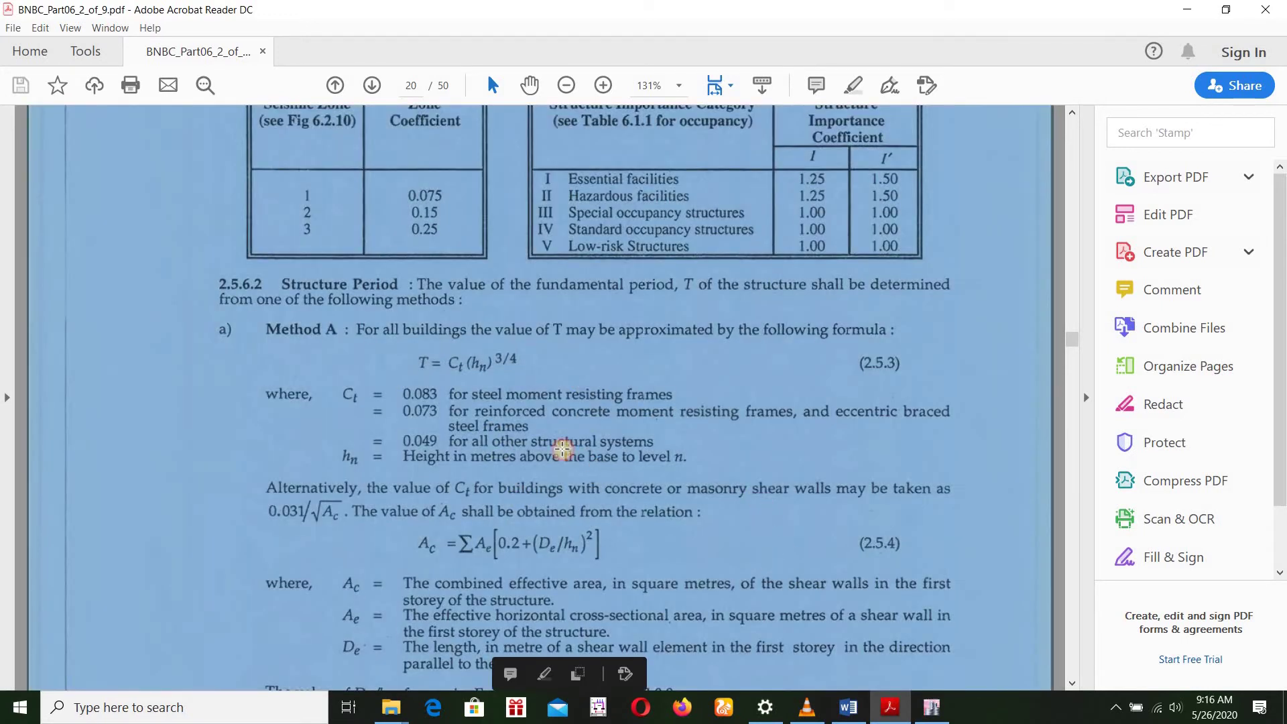
pyautogui.click(500, 406)
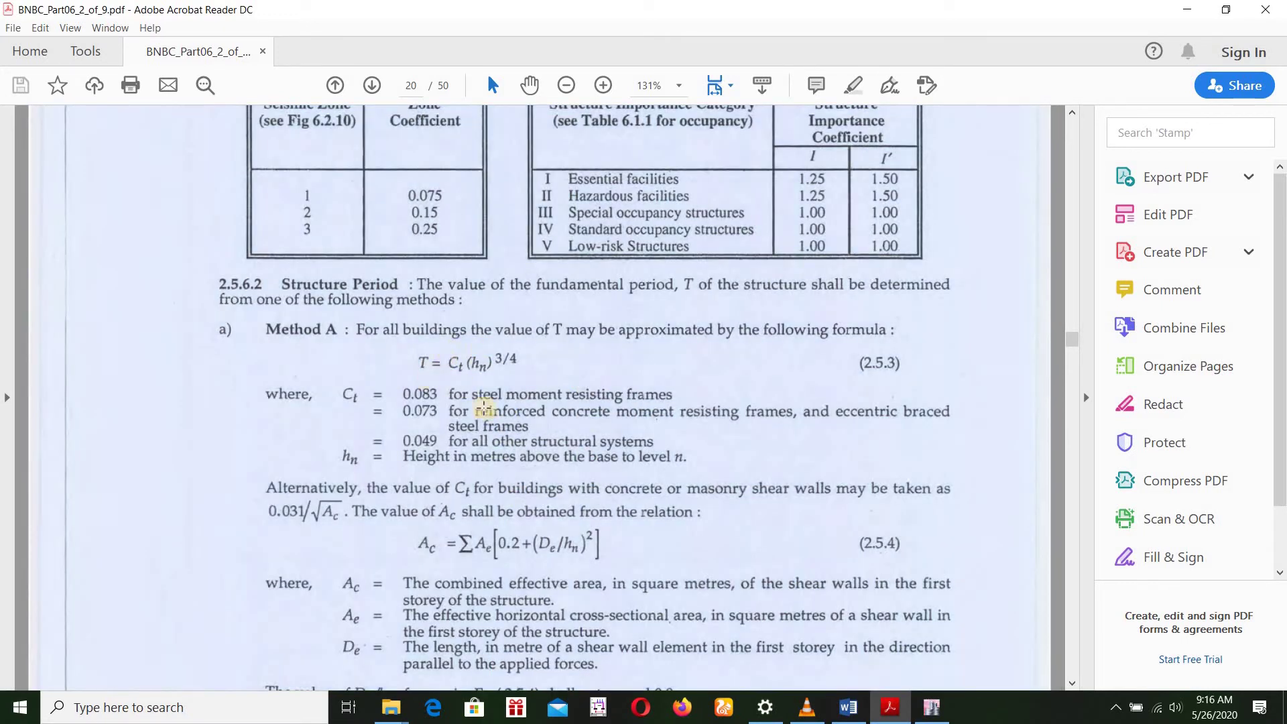
pyautogui.click(932, 708)
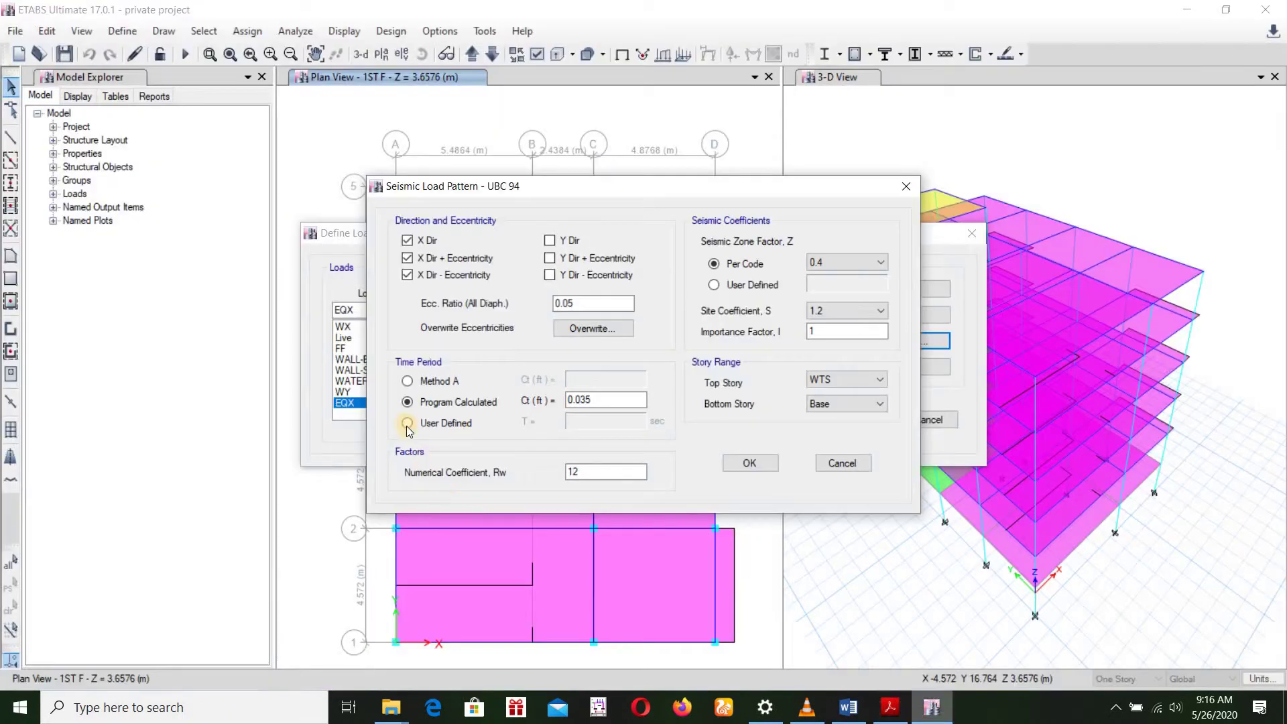
pyautogui.click(429, 423)
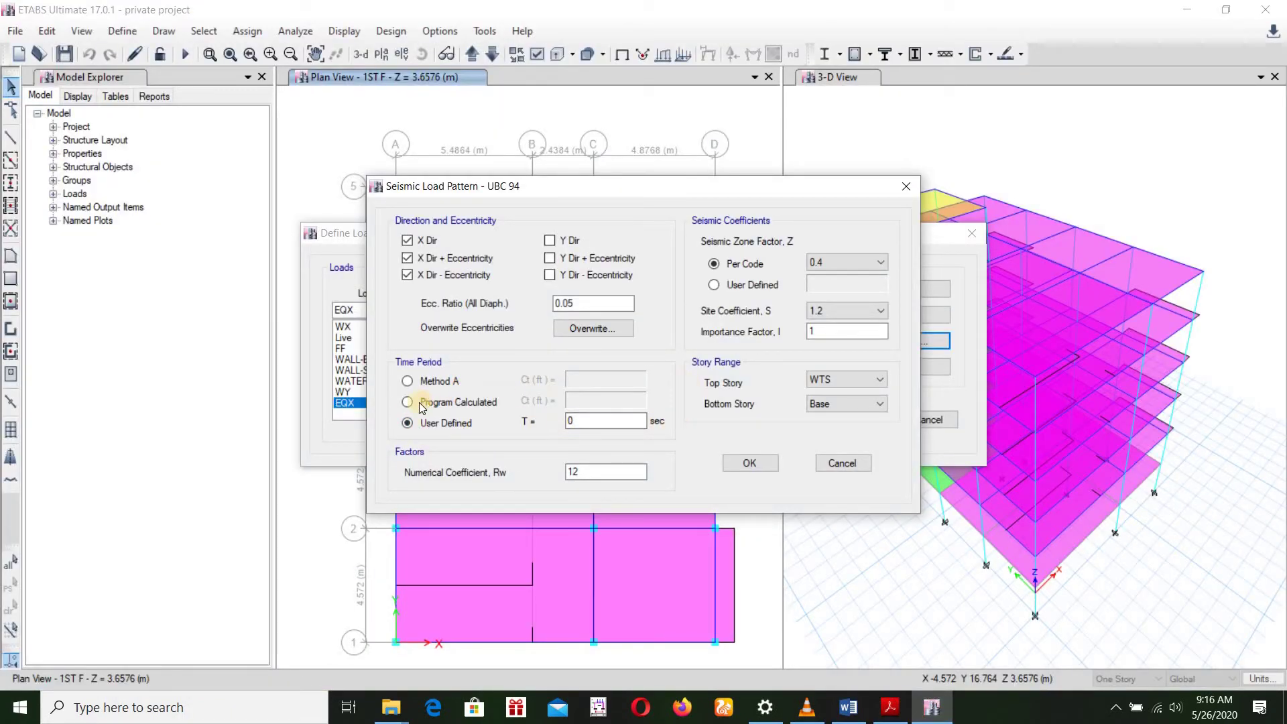
pyautogui.click(465, 408)
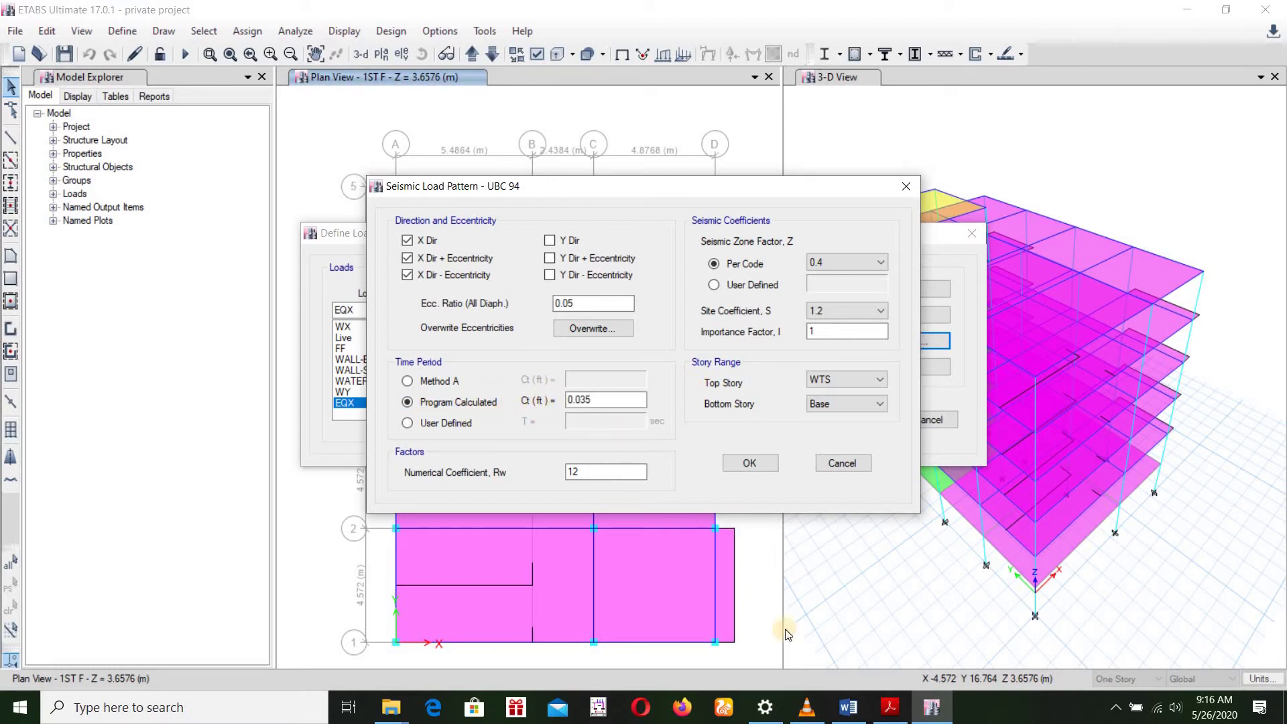
# Step: Return to the code PDF and review Eq 2.5.2 for the numerical coefficient C
pyautogui.click(889, 708)
pyautogui.scroll(7, 497, 446)
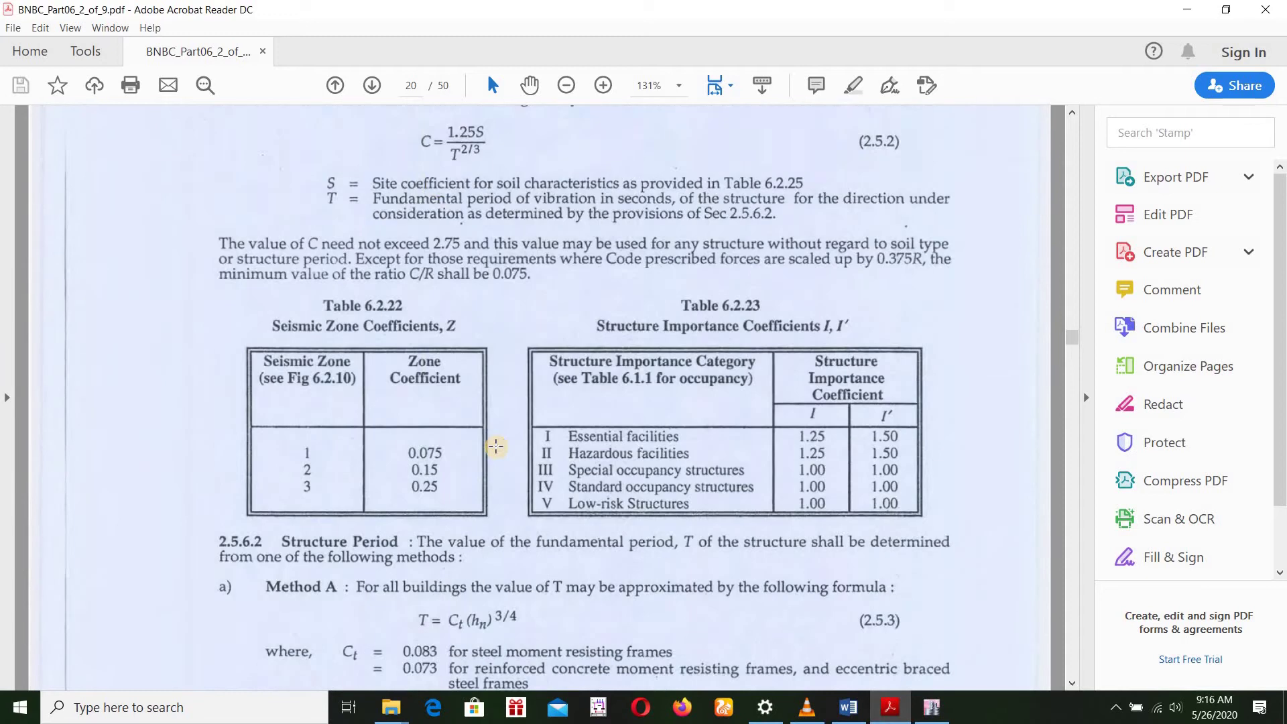
pyautogui.moveTo(518, 396); pyautogui.dragTo(533, 401)
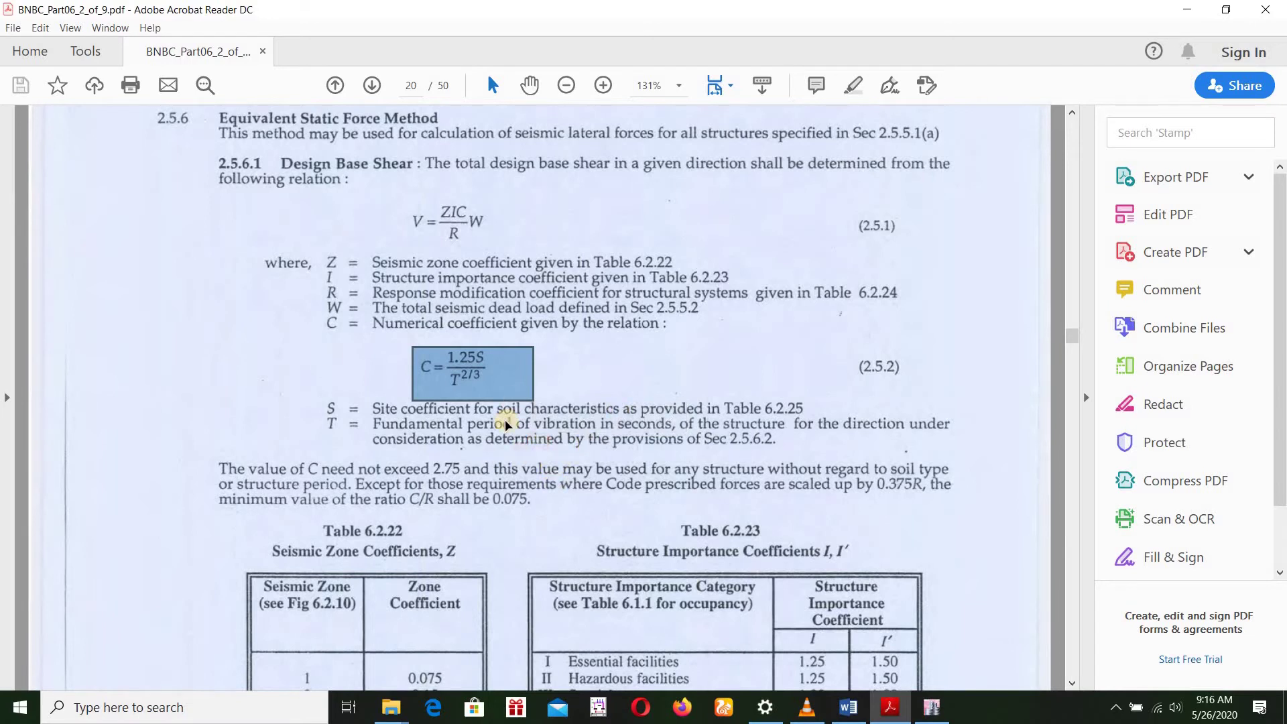
pyautogui.click(543, 440)
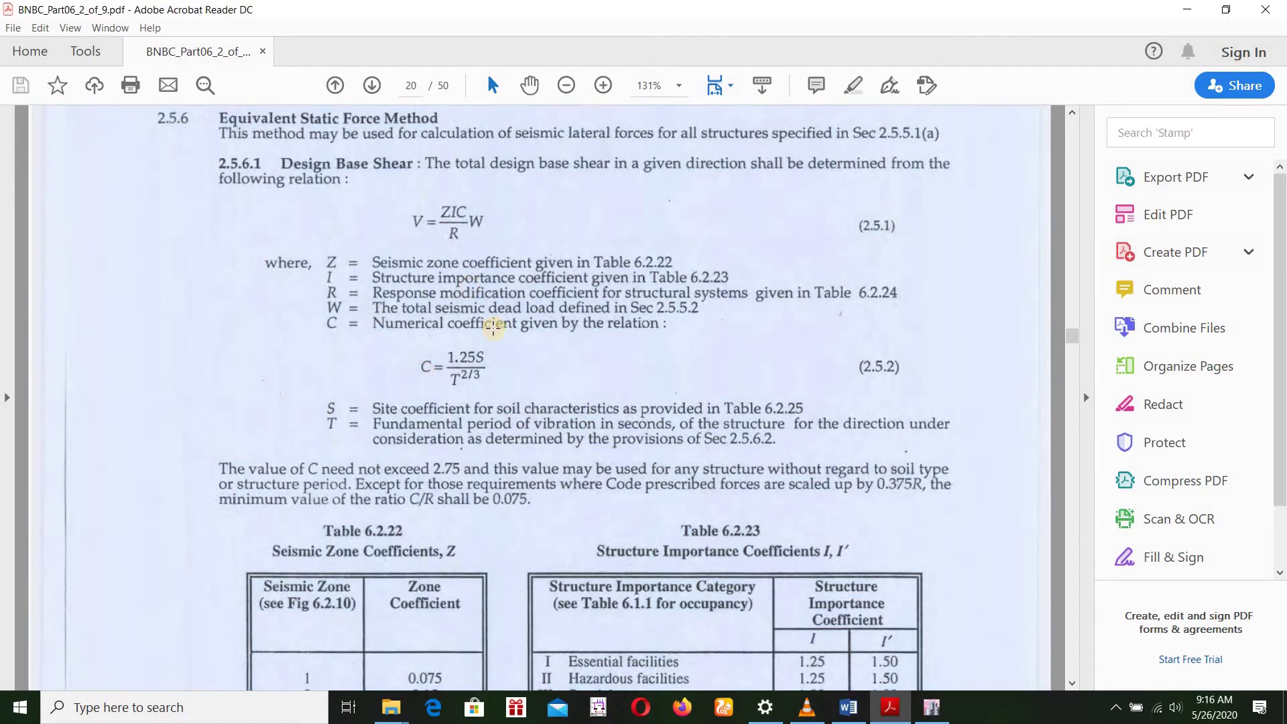
# Step: Review the Method A period formula, Eq 2.5.3, and its Ct coefficients in Sec 2.5.6.2
pyautogui.scroll(-10, 493, 328)
pyautogui.scroll(-3, 493, 328)
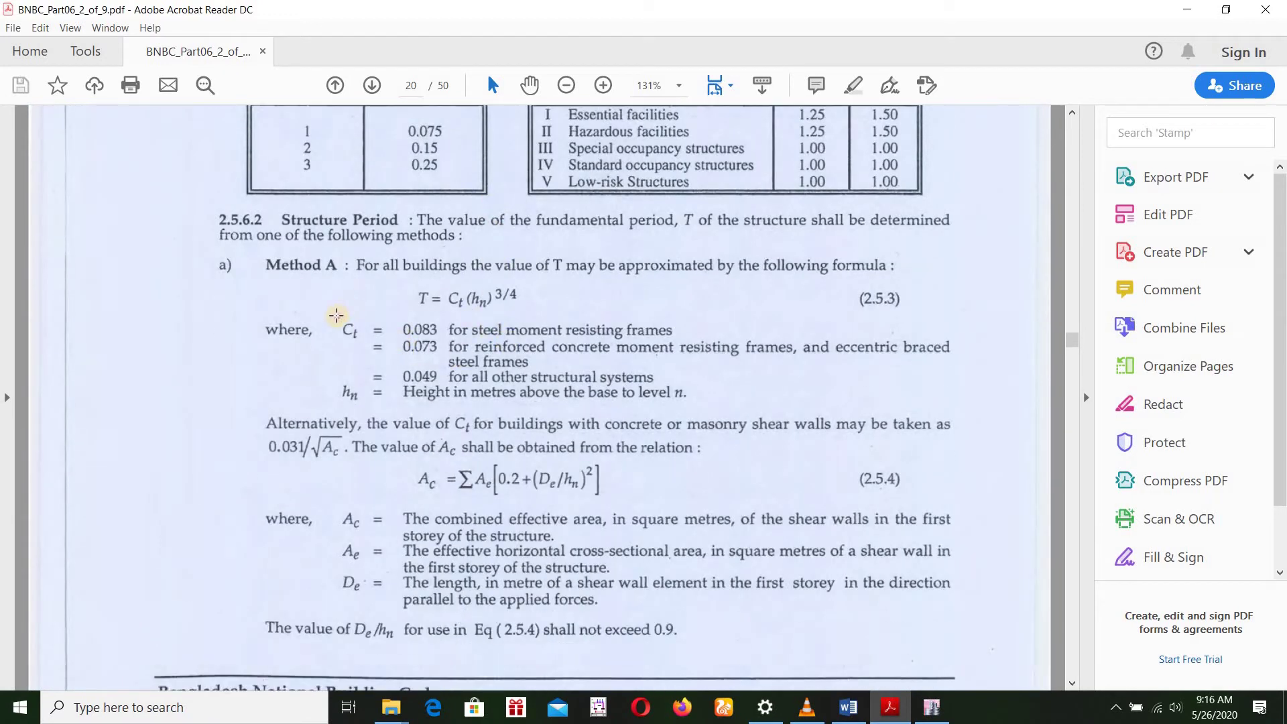
pyautogui.moveTo(336, 316); pyautogui.dragTo(854, 387)
pyautogui.hotkey('ctrl', 'a')
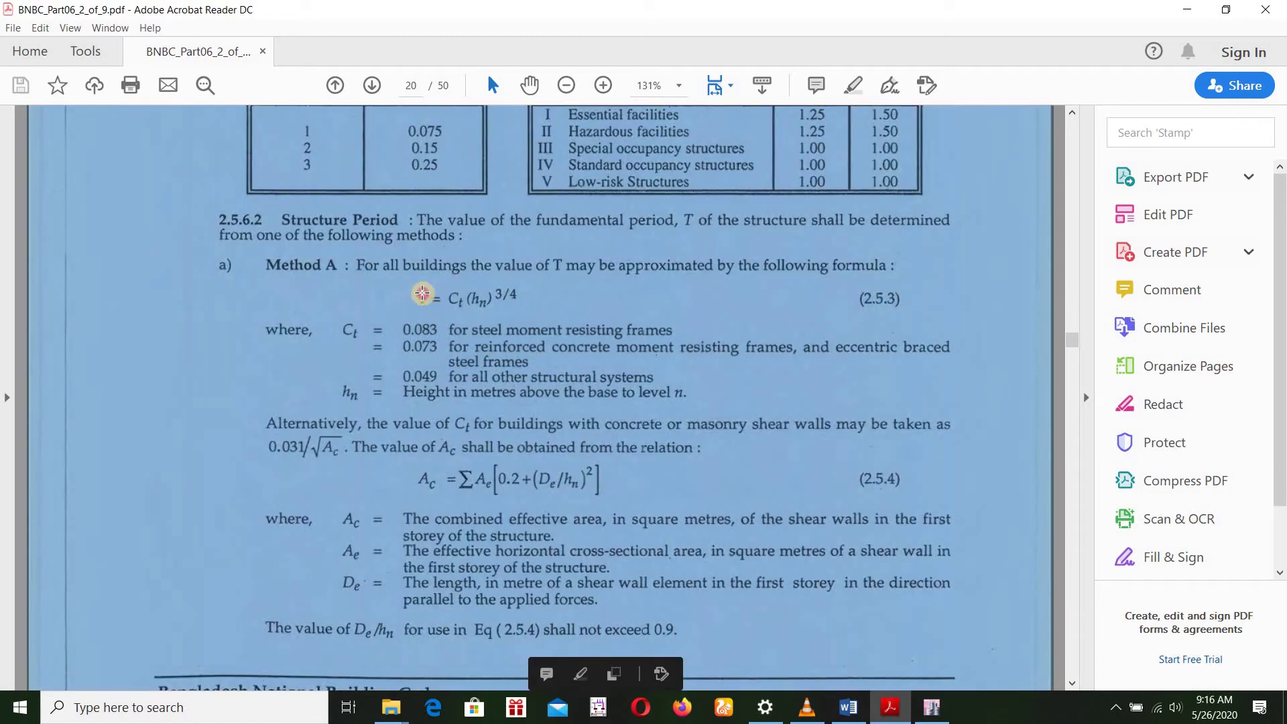
pyautogui.moveTo(423, 294); pyautogui.dragTo(507, 375)
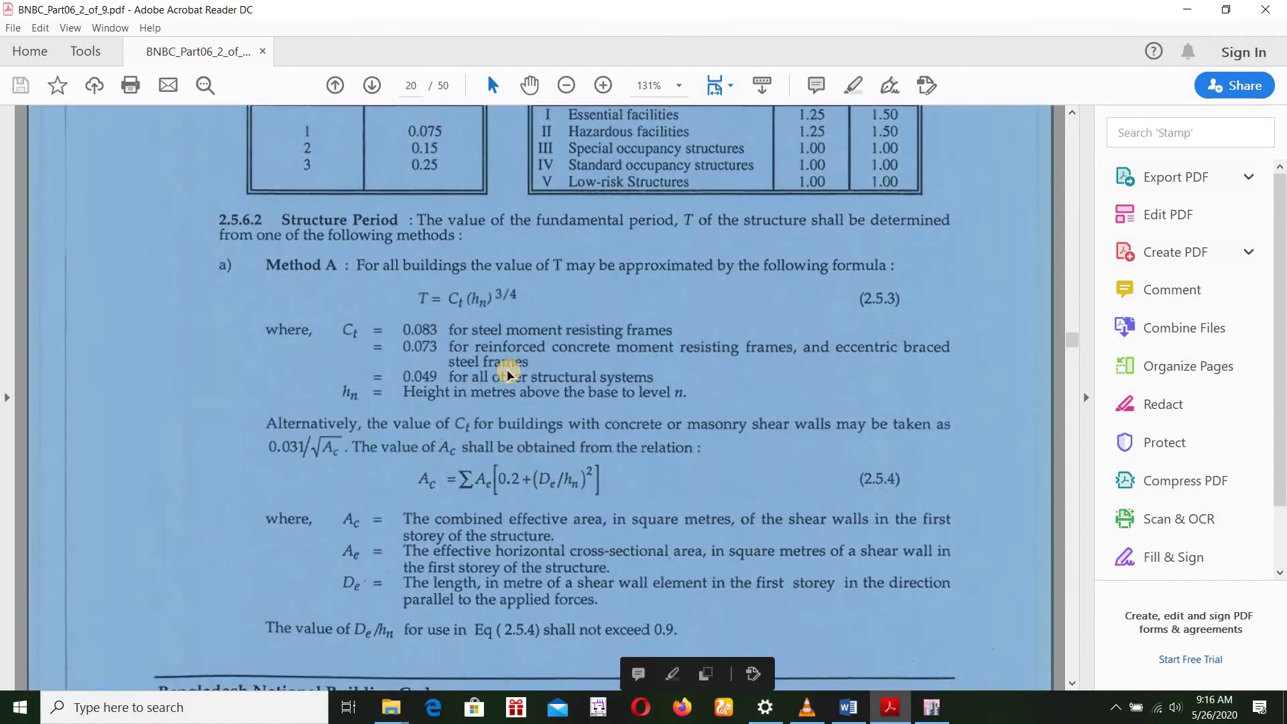
pyautogui.click(440, 303)
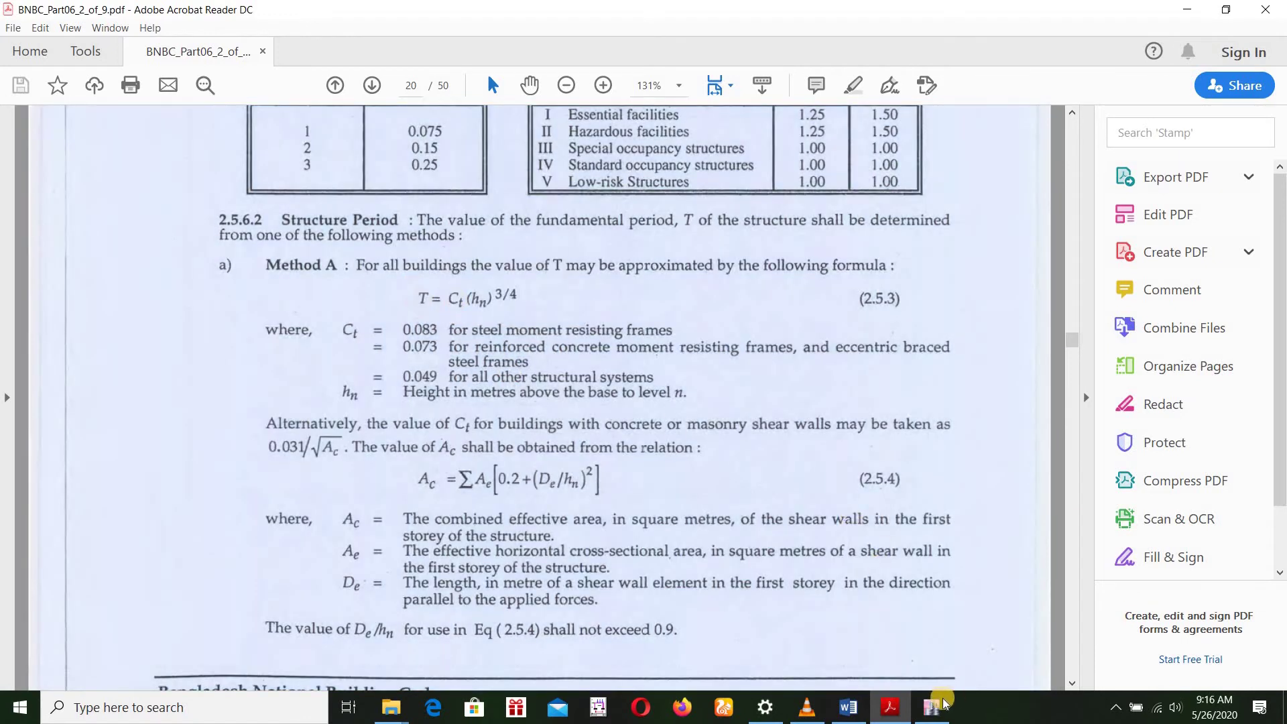
# Step: Try the User Defined time period for EQX in ETABS, restore Program Calculated, and recheck the period formula in the PDF
pyautogui.click(933, 705)
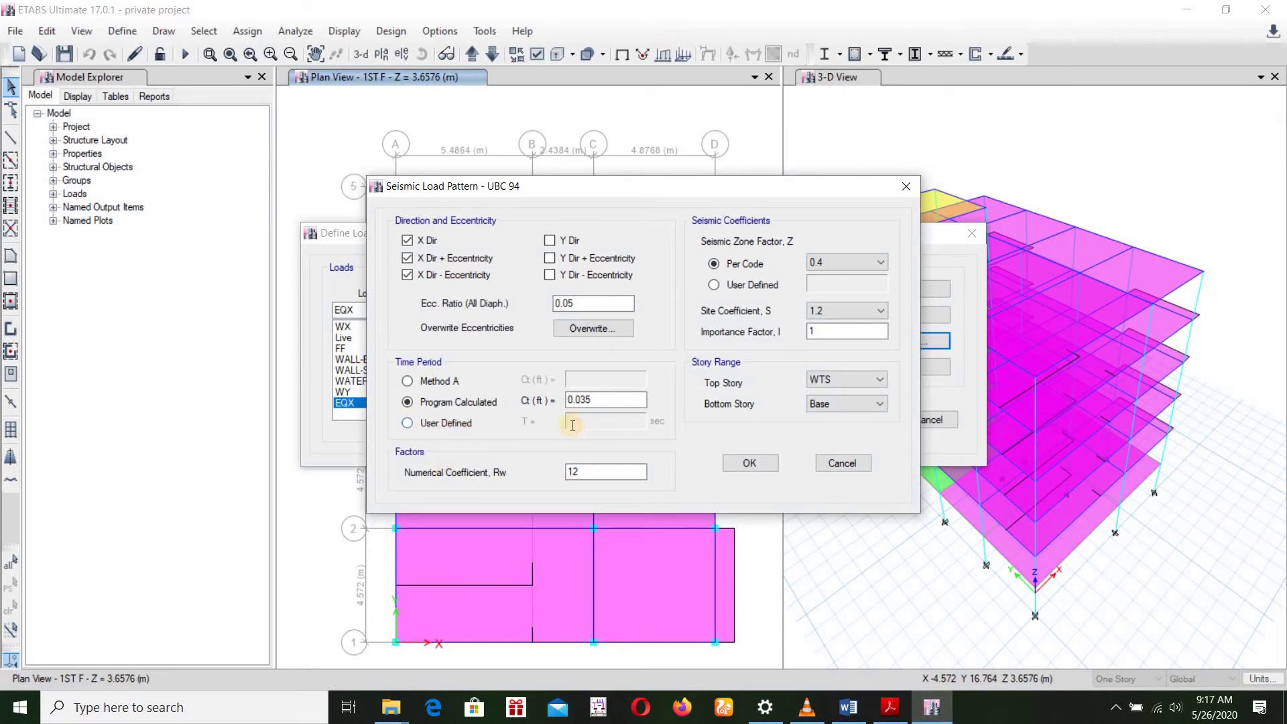
pyautogui.click(446, 423)
pyautogui.click(461, 404)
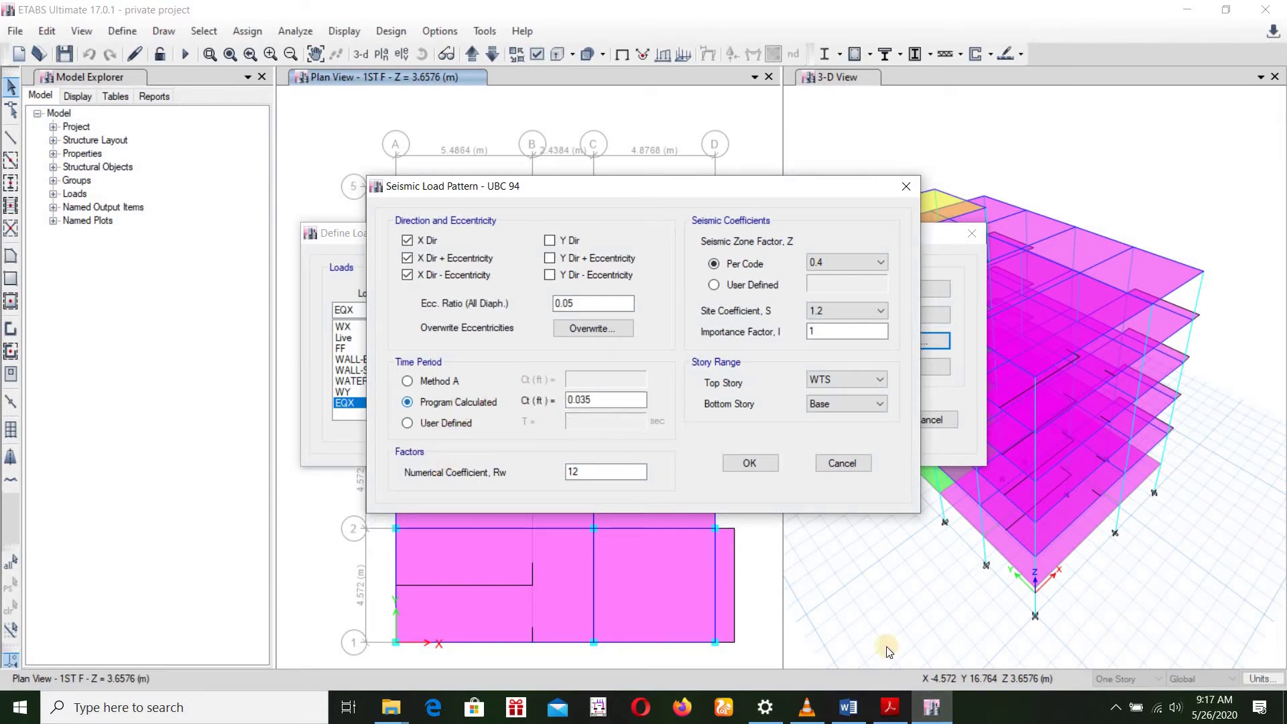
pyautogui.click(886, 711)
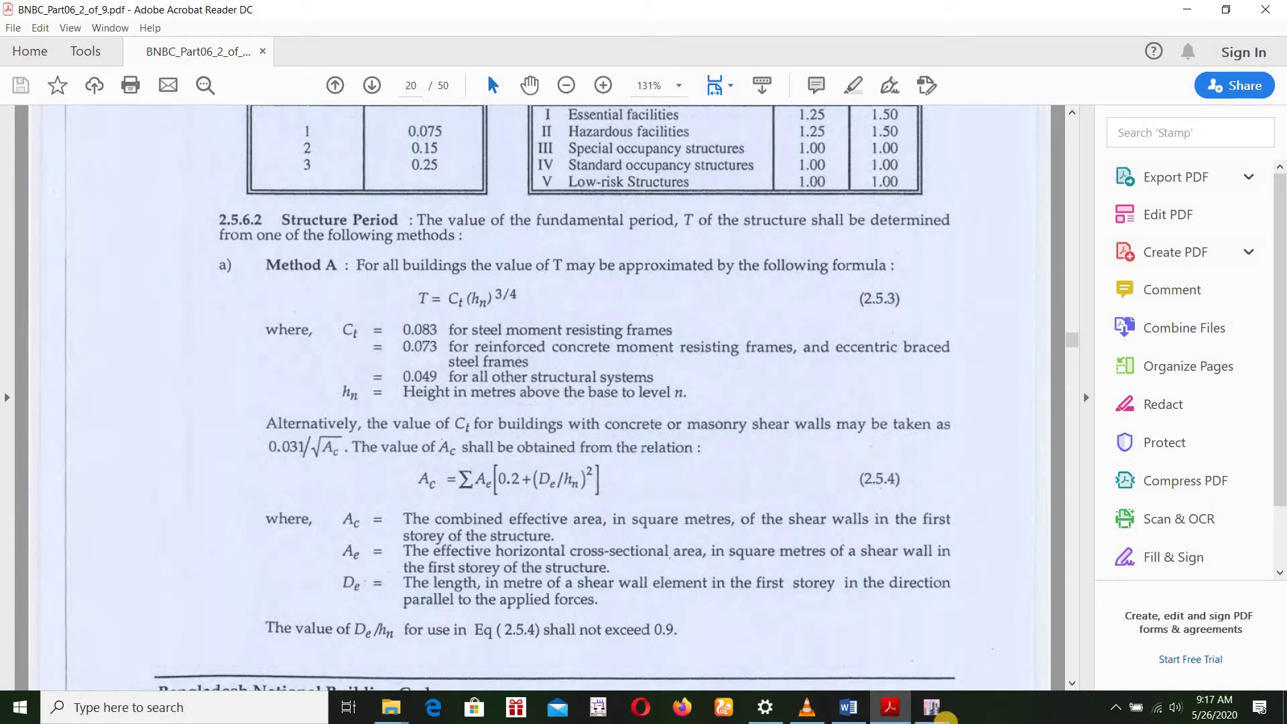
pyautogui.click(932, 708)
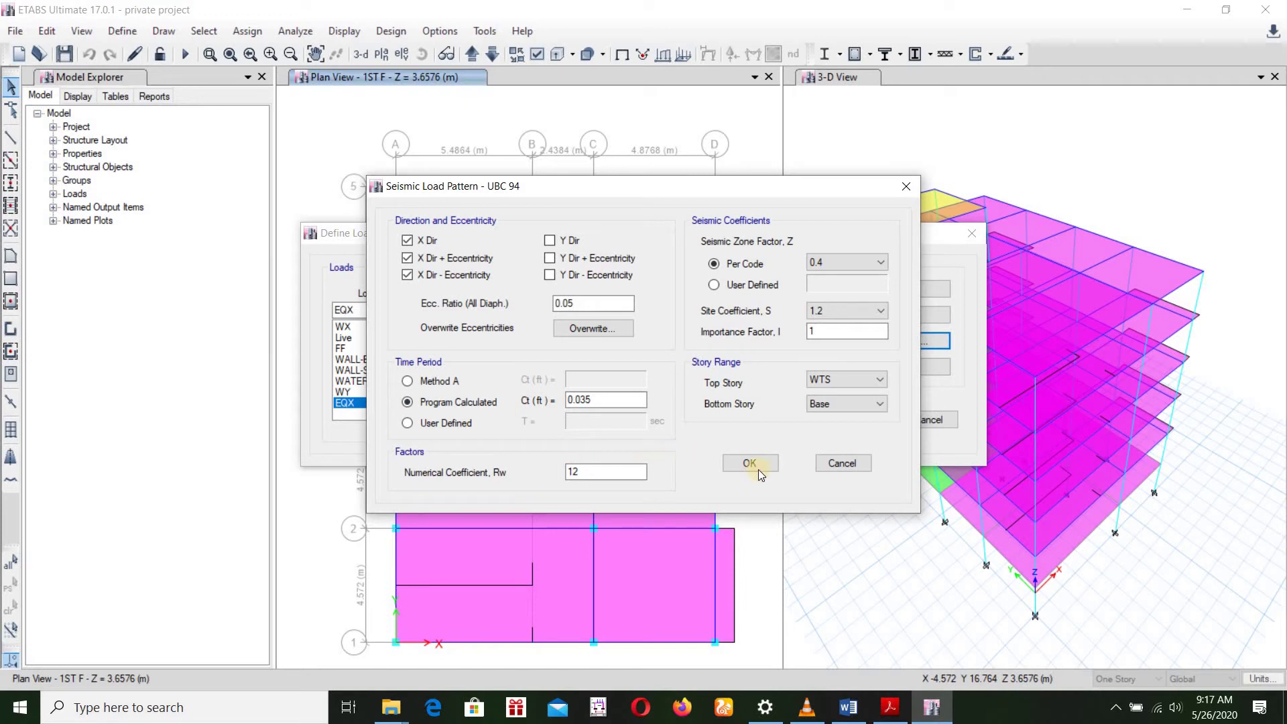
# Step: Look up Ct for reinforced concrete moment resisting frames in the code PDF and compare it with the Ct (ft) field in ETABS
pyautogui.click(890, 707)
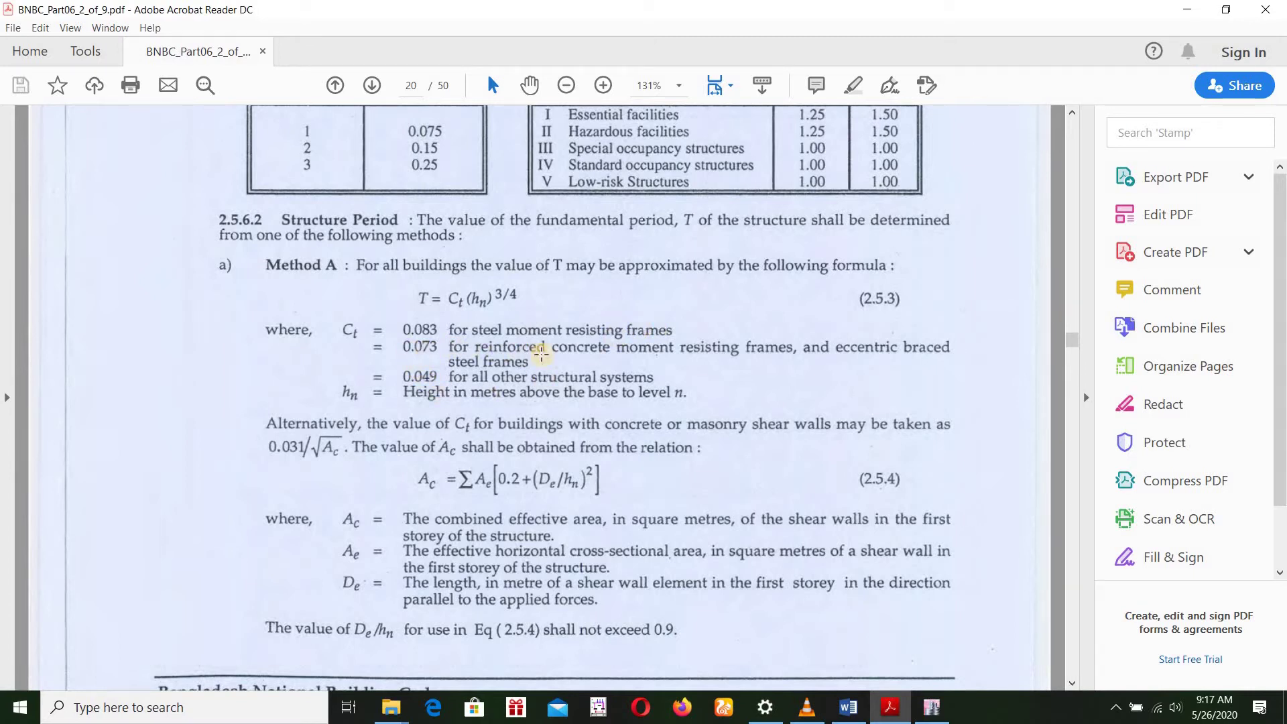
pyautogui.doubleClick(443, 360)
pyautogui.click(484, 323)
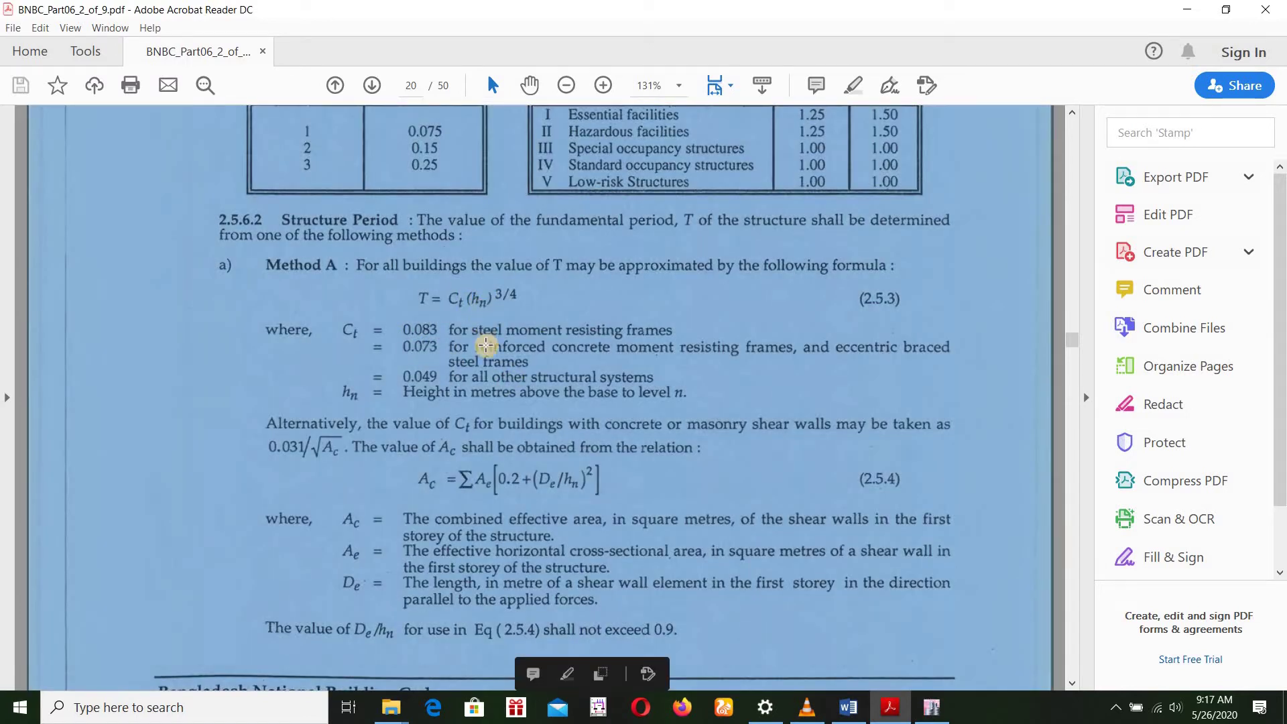
pyautogui.press('Escape')
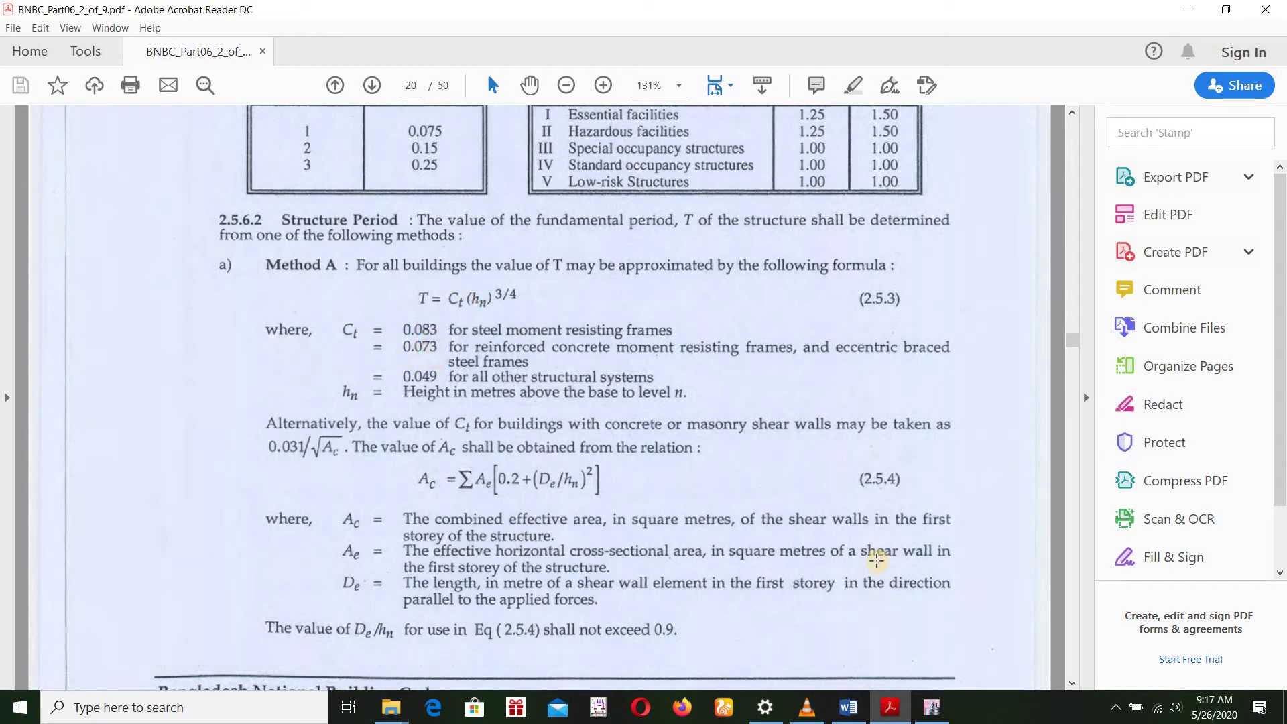
pyautogui.click(932, 708)
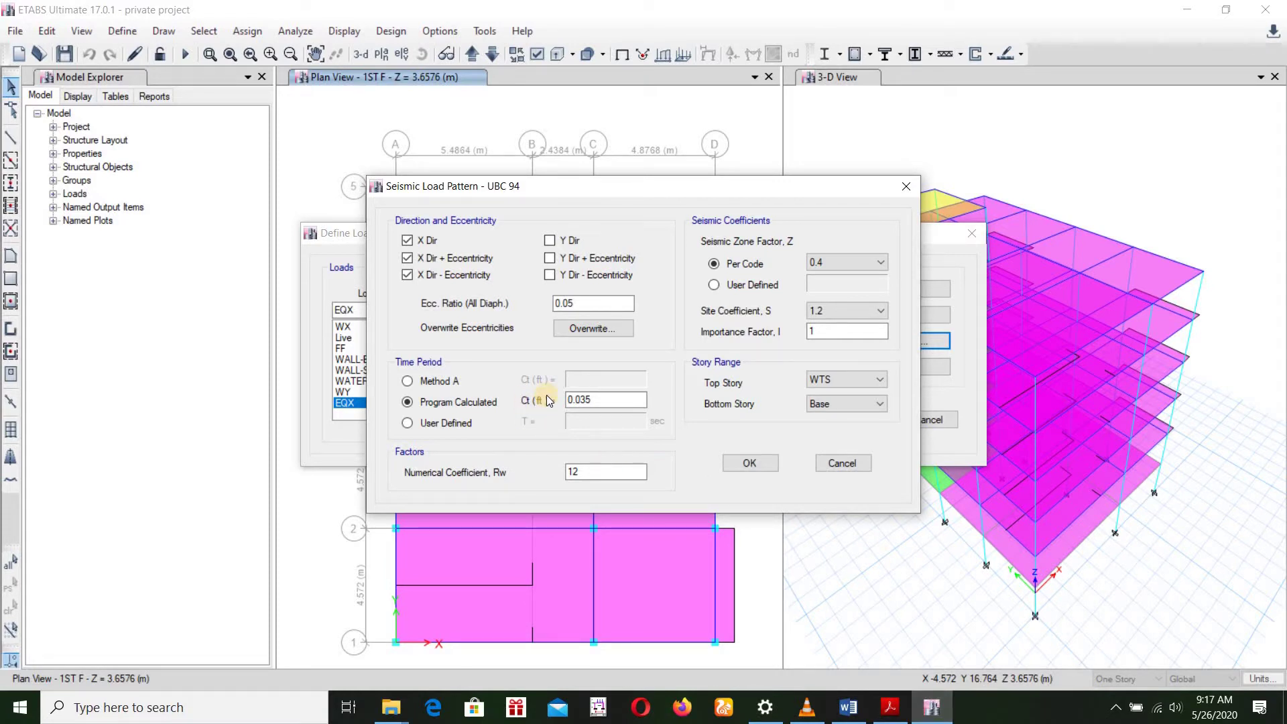
pyautogui.click(890, 707)
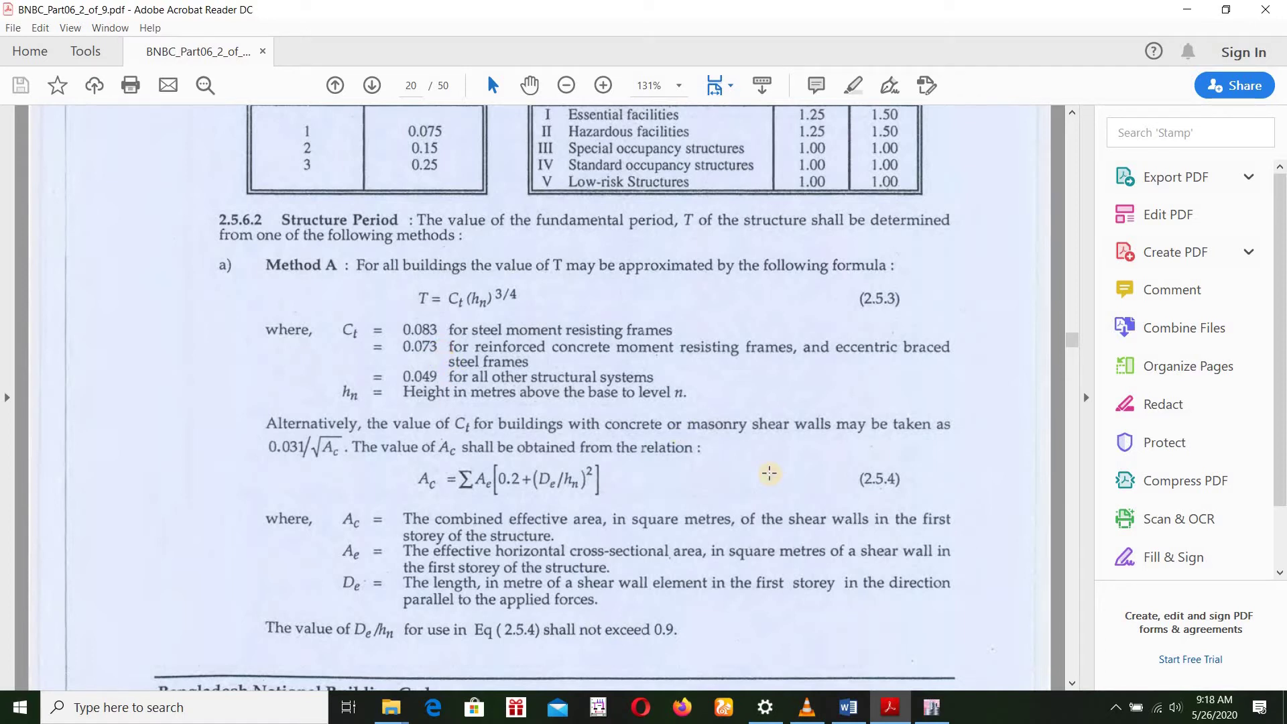
# Step: Switch back to ETABS and set the EQX pattern's Ct to 0.0326 and its numerical coefficient Rw to 8
pyautogui.click(932, 707)
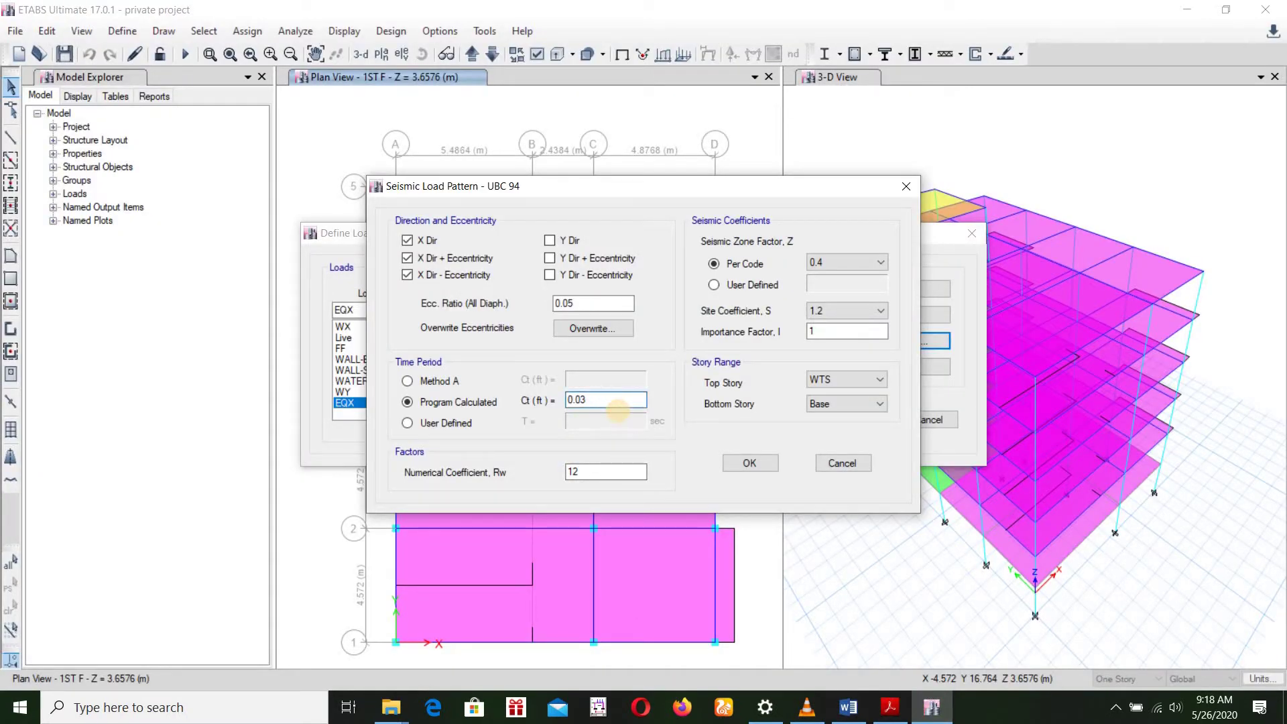
pyautogui.write('26')
pyautogui.doubleClick(578, 471)
pyautogui.write('8')
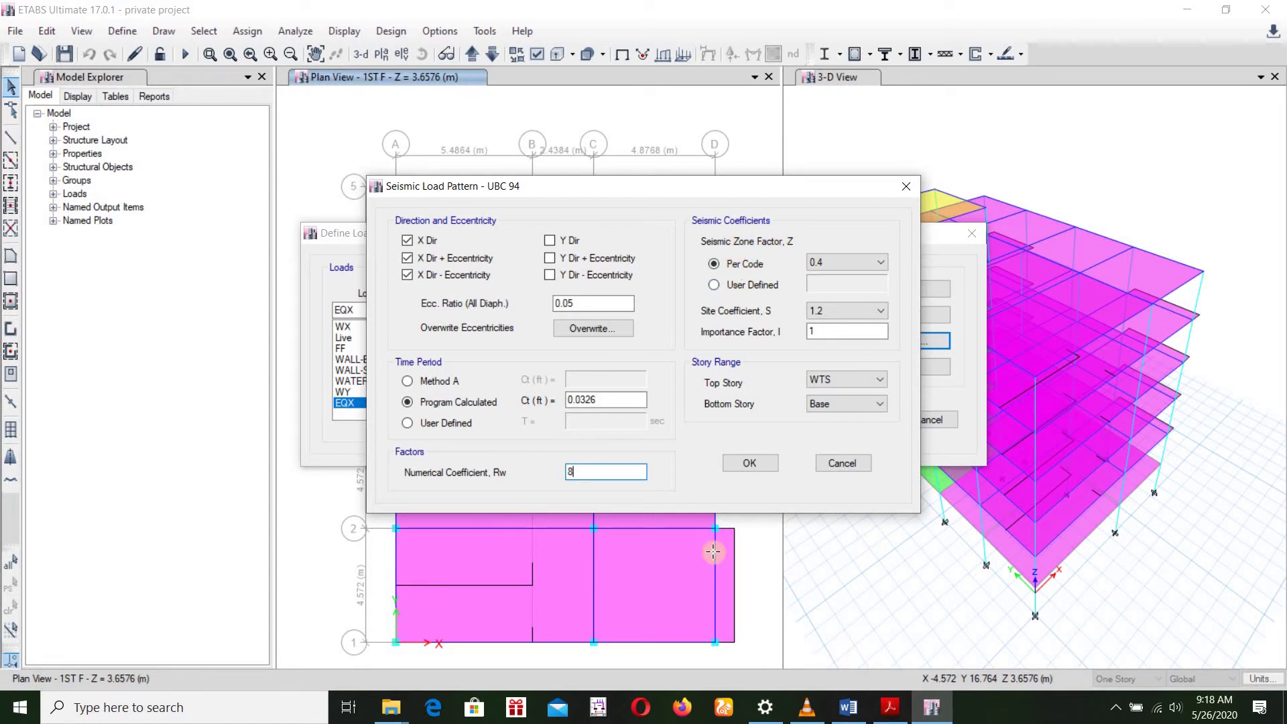
# Step: Check the zone coefficients in the code PDF and set EQX's seismic zone factor Z to 0.15 and site coefficient S to 1.5
pyautogui.click(890, 707)
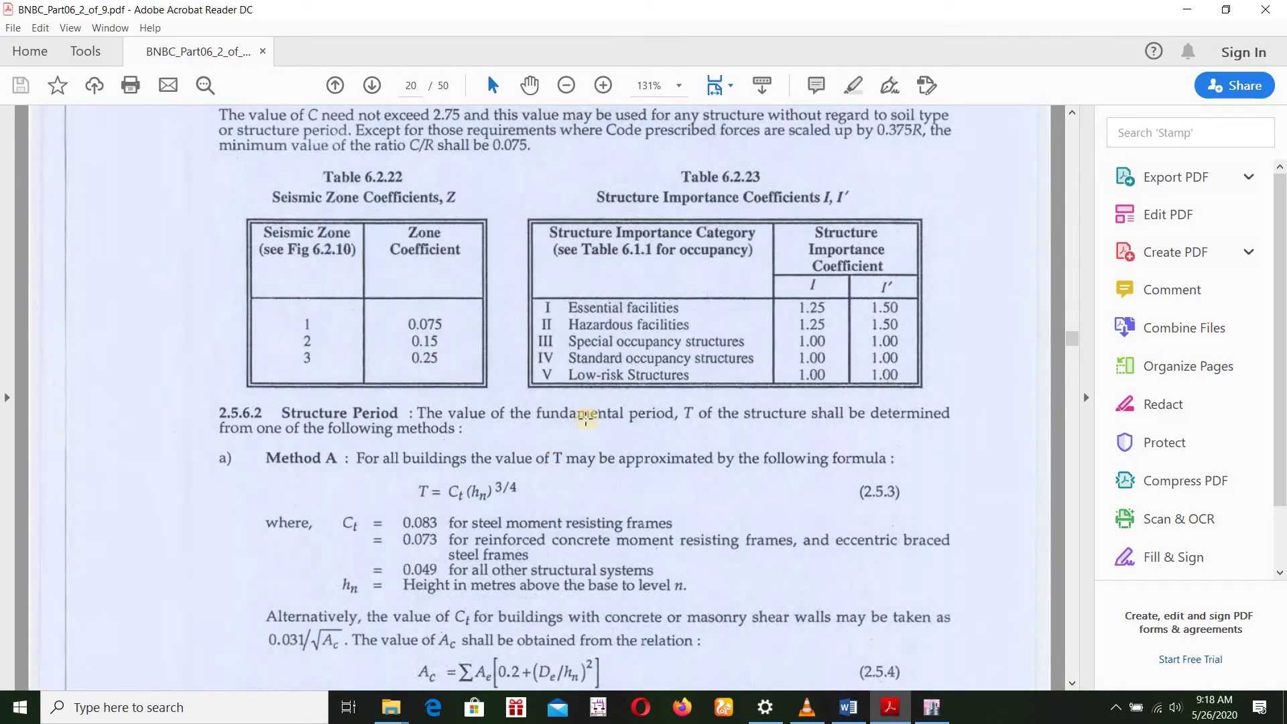
pyautogui.hotkey('alt', 'Tab')
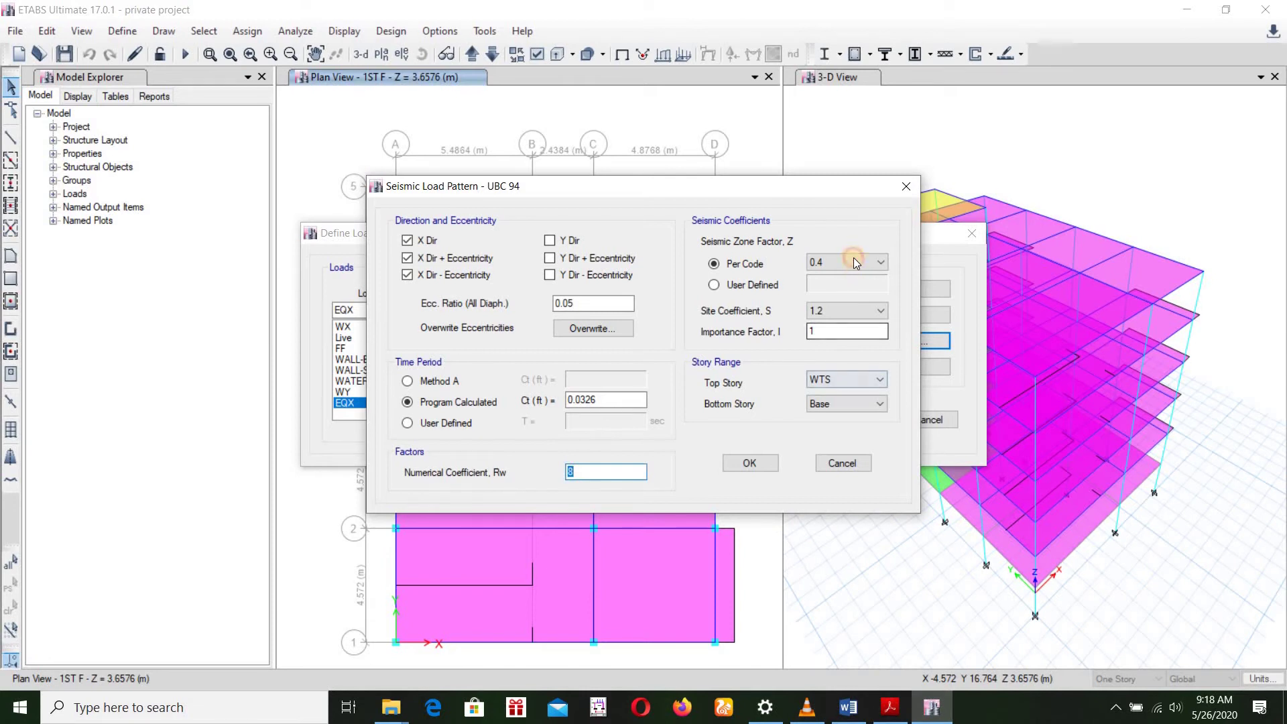
pyautogui.click(854, 259)
pyautogui.click(847, 289)
pyautogui.click(843, 311)
pyautogui.click(835, 345)
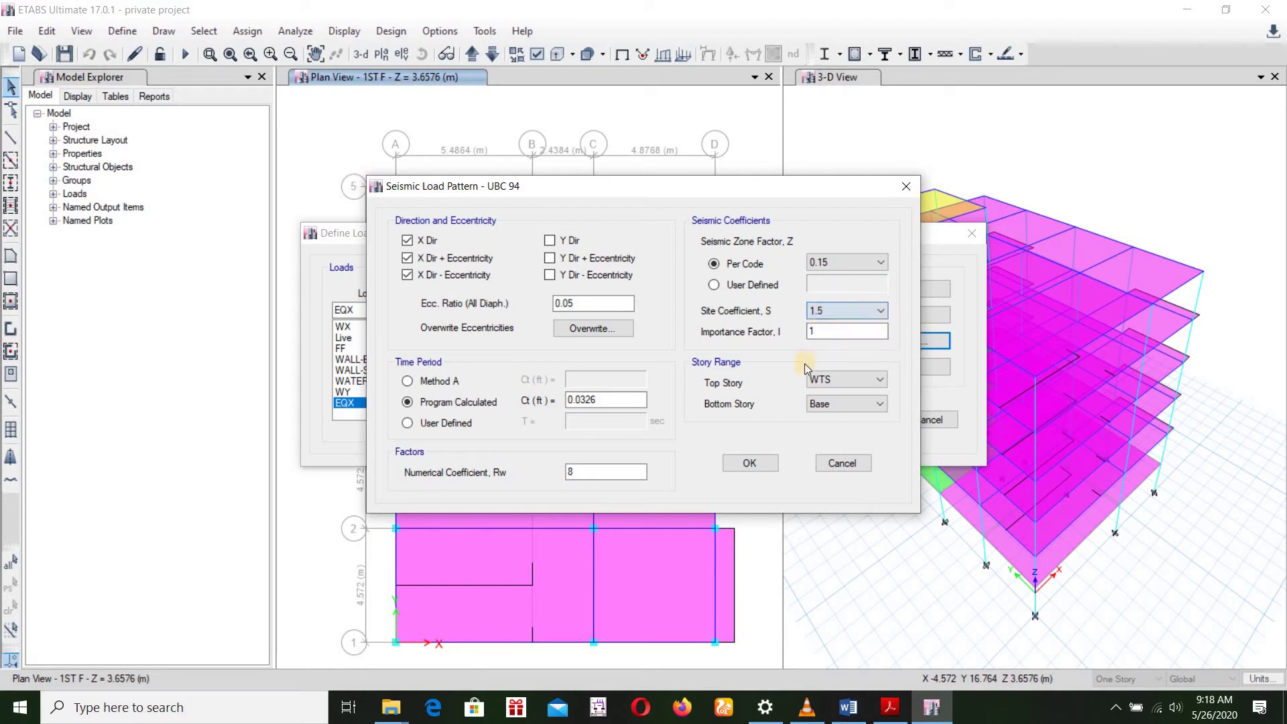
pyautogui.press('Tab')
pyautogui.click(821, 338)
# Step: Check the story choices for EQX, keep the range from WTS to Base, and accept its seismic load settings
pyautogui.click(838, 384)
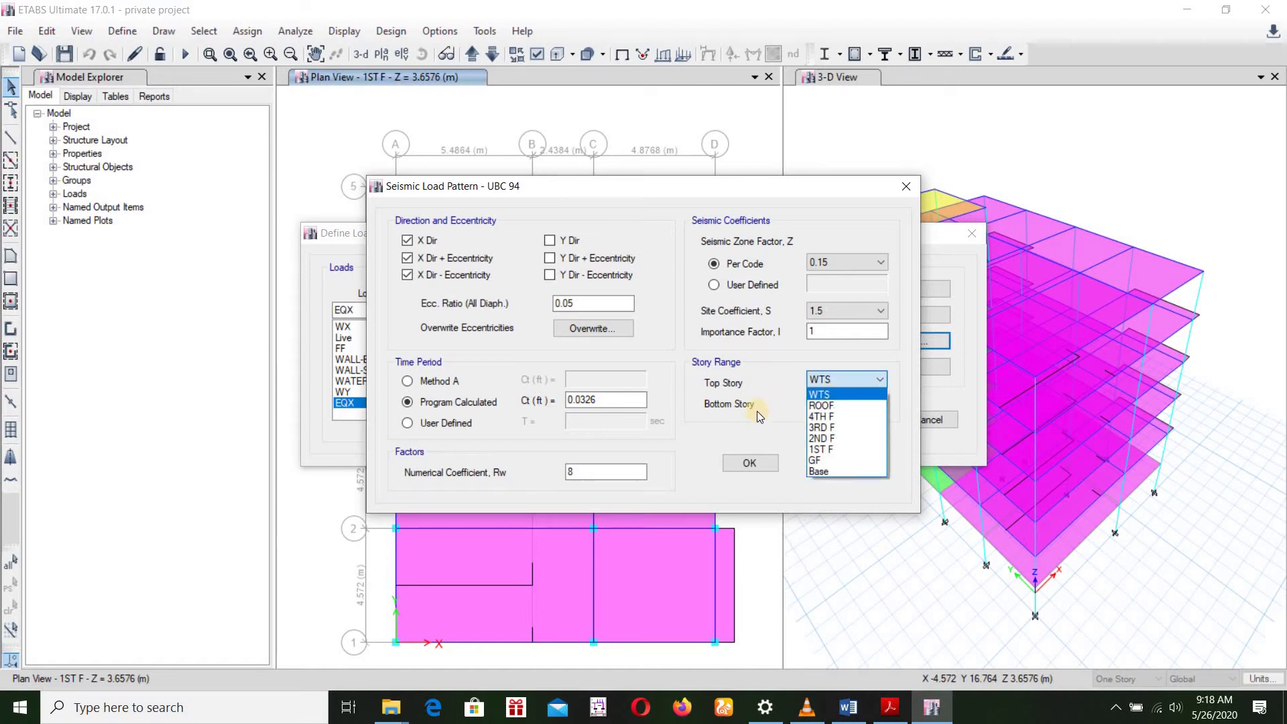
pyautogui.click(757, 412)
pyautogui.click(835, 411)
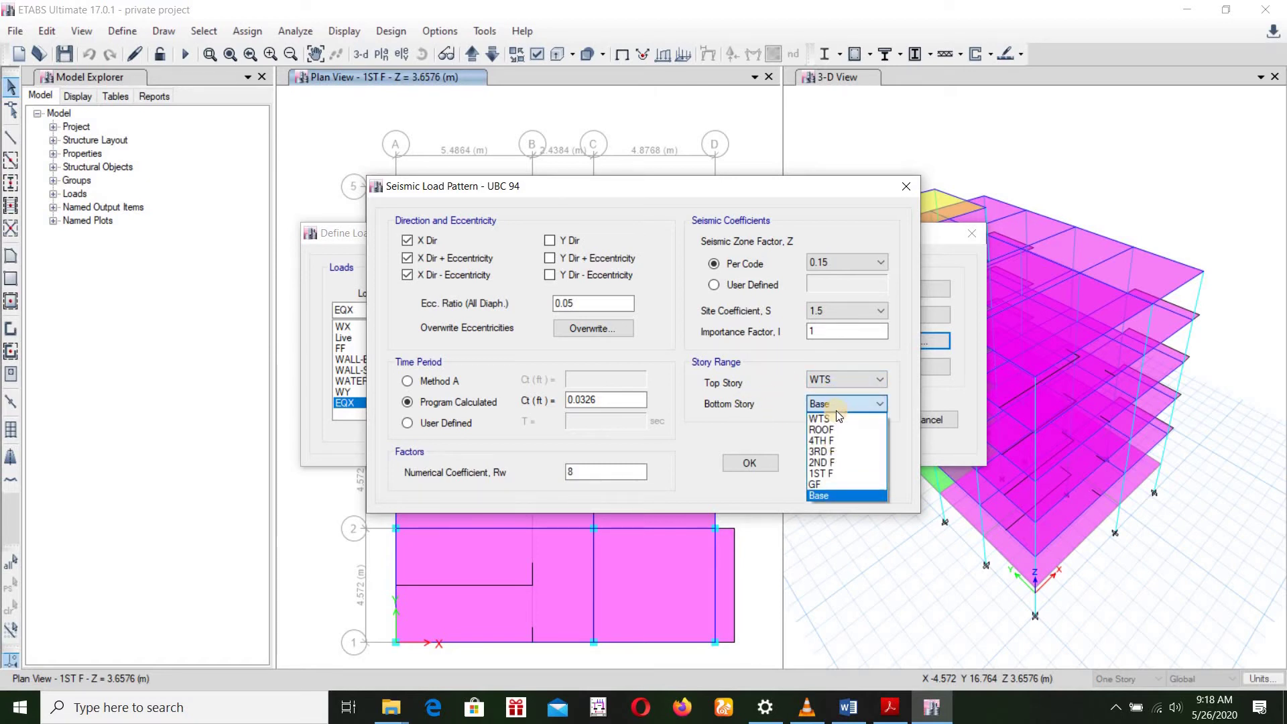
pyautogui.click(881, 404)
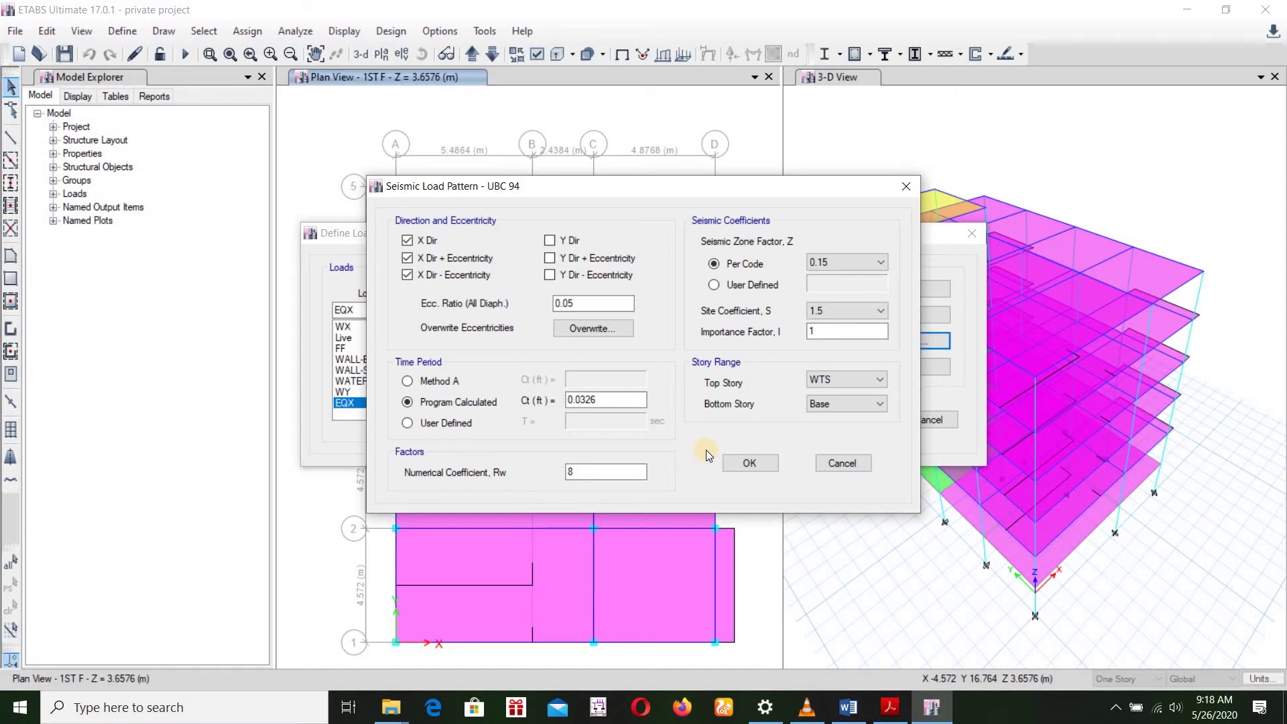
pyautogui.click(751, 463)
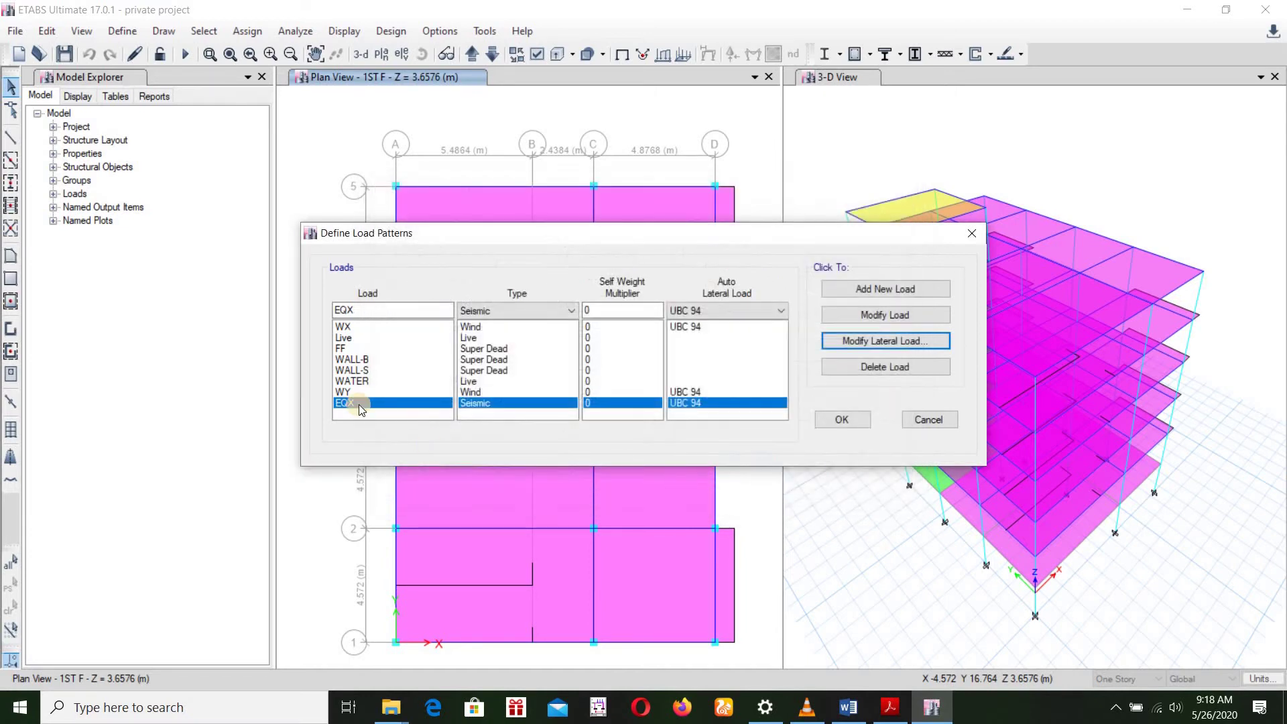
# Step: Add a seismic load pattern named EQY with self weight multiplier 0 and UBC 94 auto lateral load
pyautogui.click(374, 312)
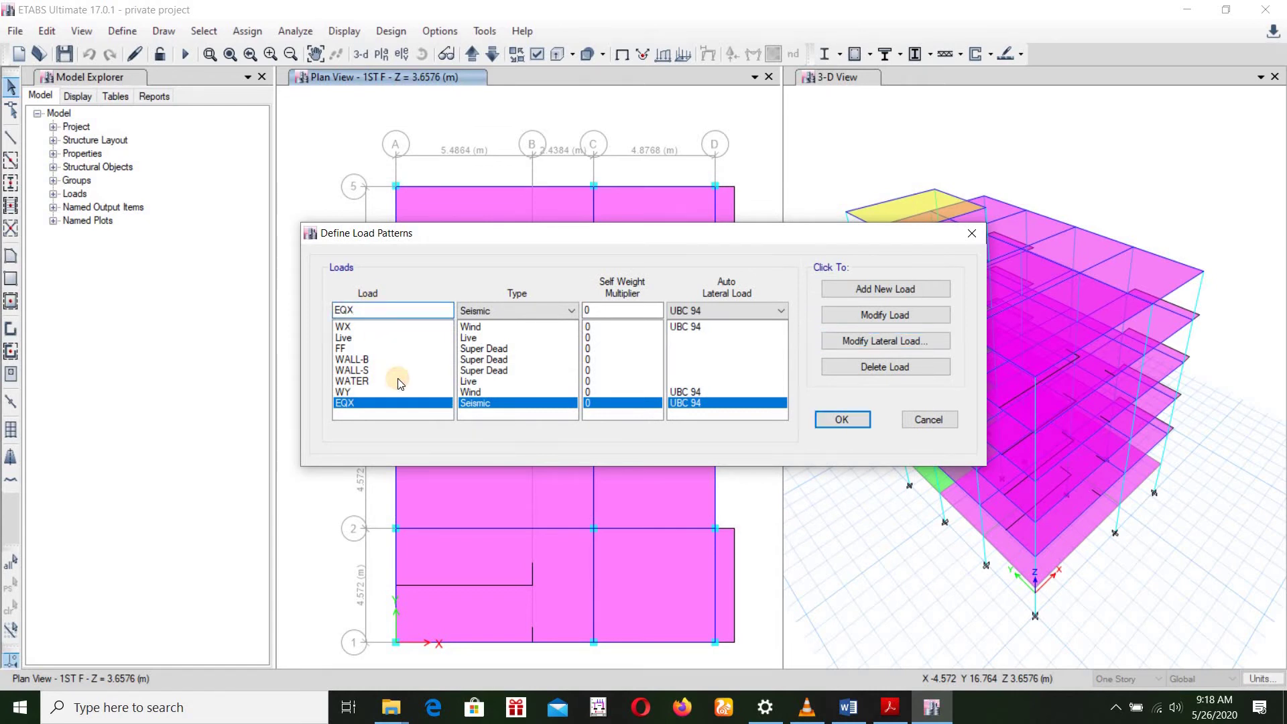
pyautogui.press('BackSpace')
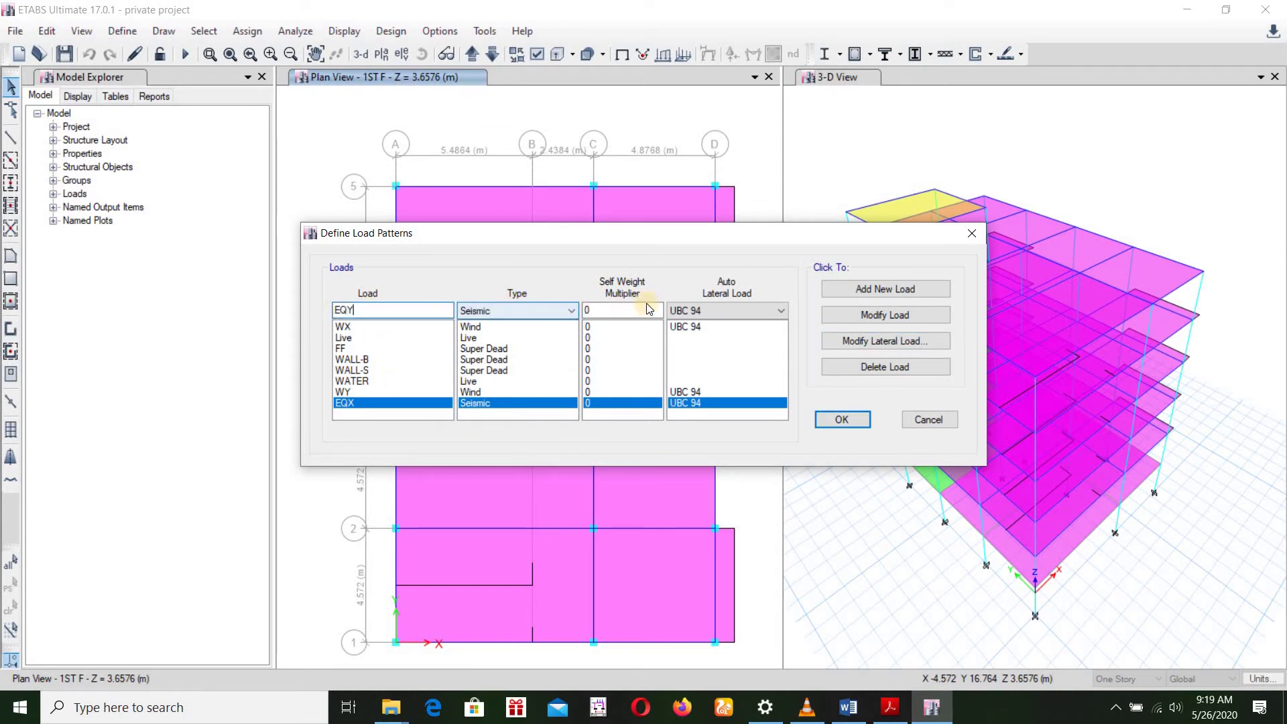
pyautogui.write('Y')
pyautogui.click(892, 291)
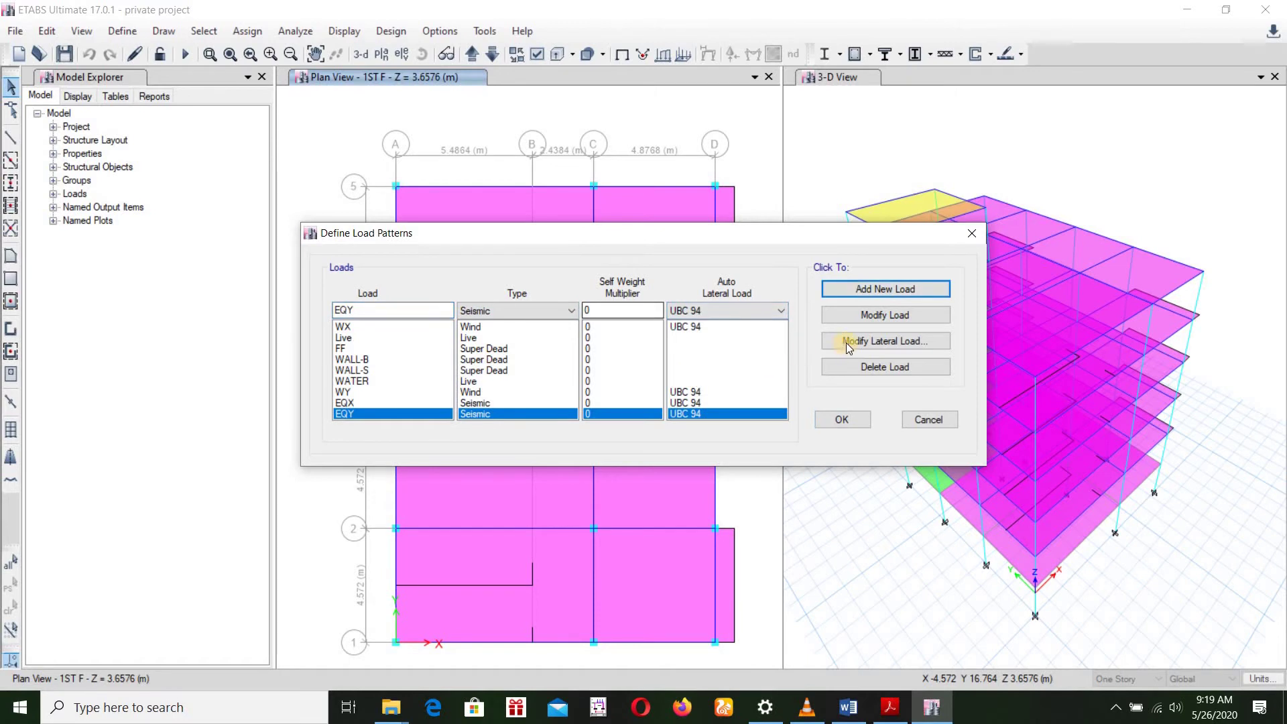
# Step: Edit EQY's lateral load to exclude the X directions, keeping Y Dir and both Y eccentricity cases
pyautogui.click(840, 342)
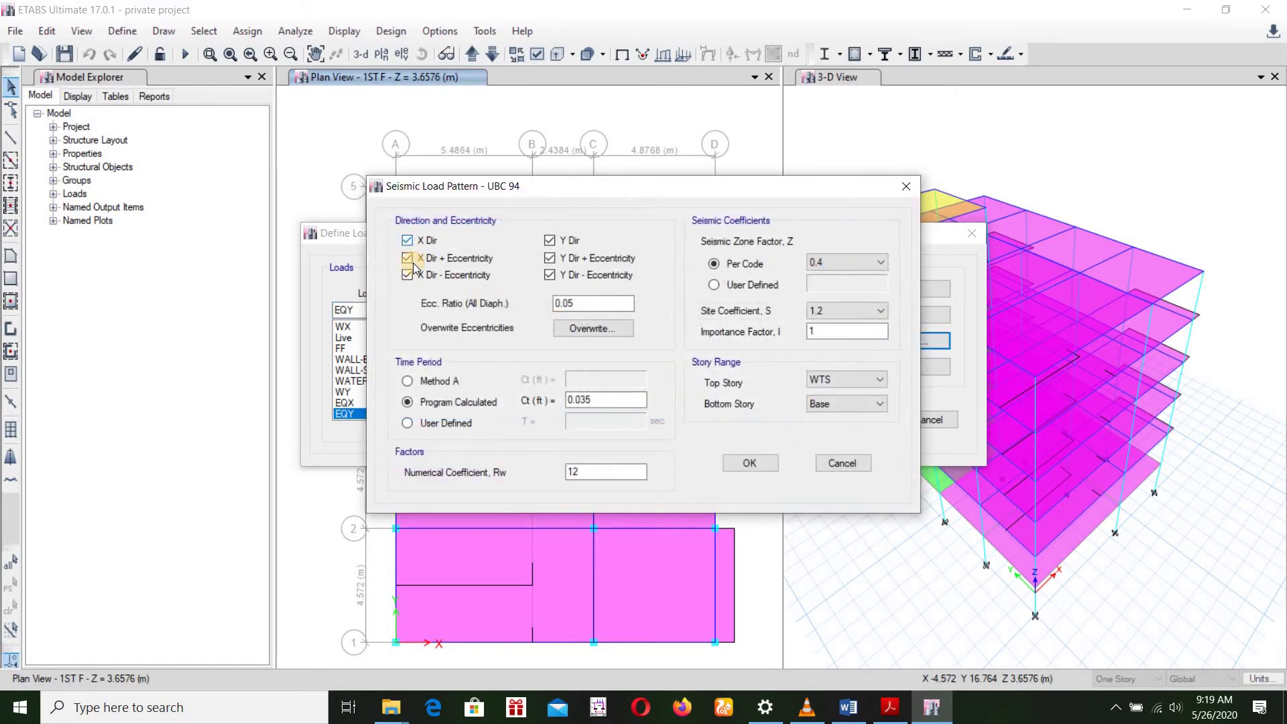
pyautogui.click(407, 240)
pyautogui.click(603, 303)
# Step: Set Ct to 0.0326 and the numerical coefficient Rw to 8 for EQY
pyautogui.click(594, 401)
pyautogui.press('BackSpace')
pyautogui.write('26')
pyautogui.press('Tab')
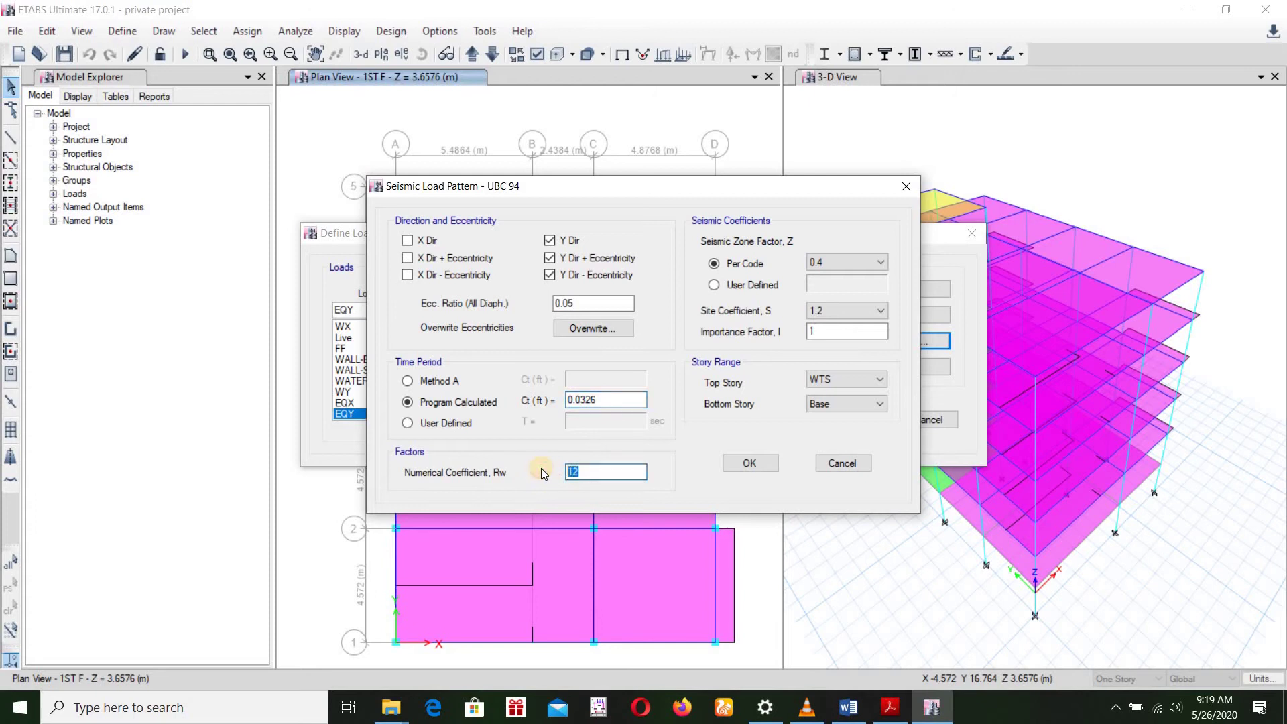
pyautogui.write('8')
# Step: Set EQY's zone factor Z to 0.15 and site coefficient S to 1.5, and accept the load pattern definitions
pyautogui.click(858, 264)
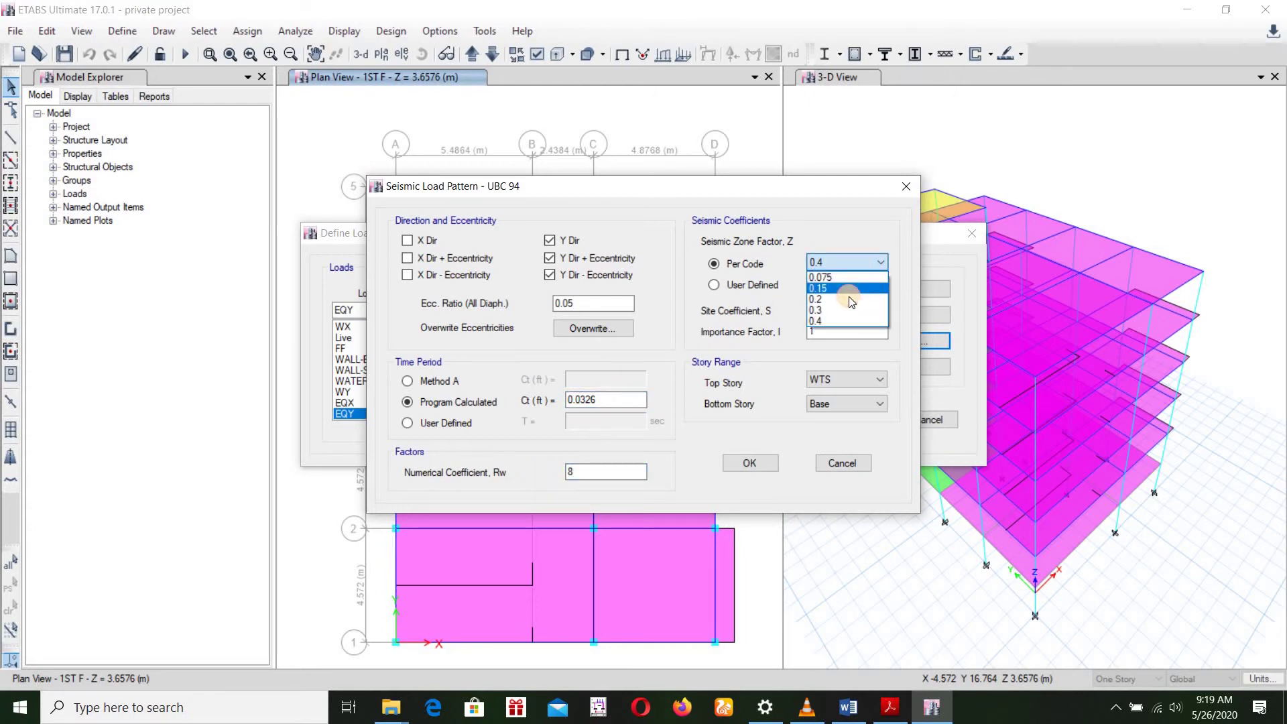
pyautogui.click(850, 288)
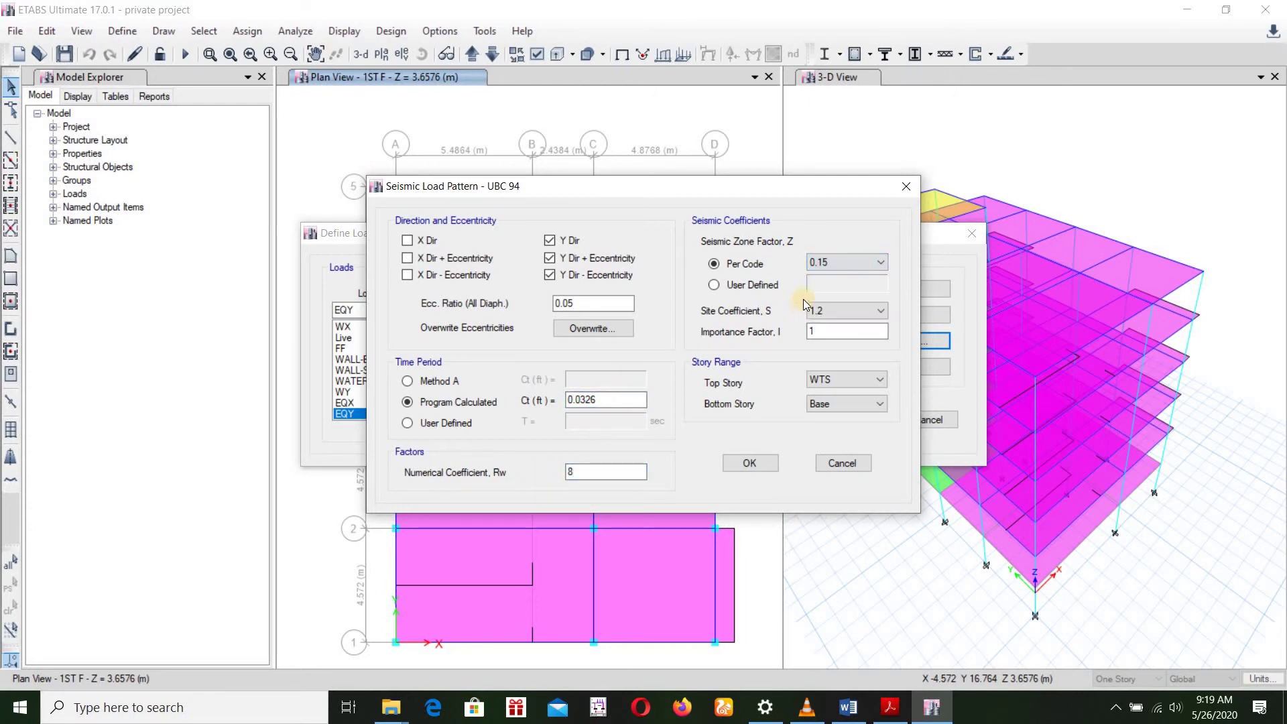
pyautogui.click(866, 311)
pyautogui.click(846, 344)
pyautogui.click(834, 404)
pyautogui.click(743, 469)
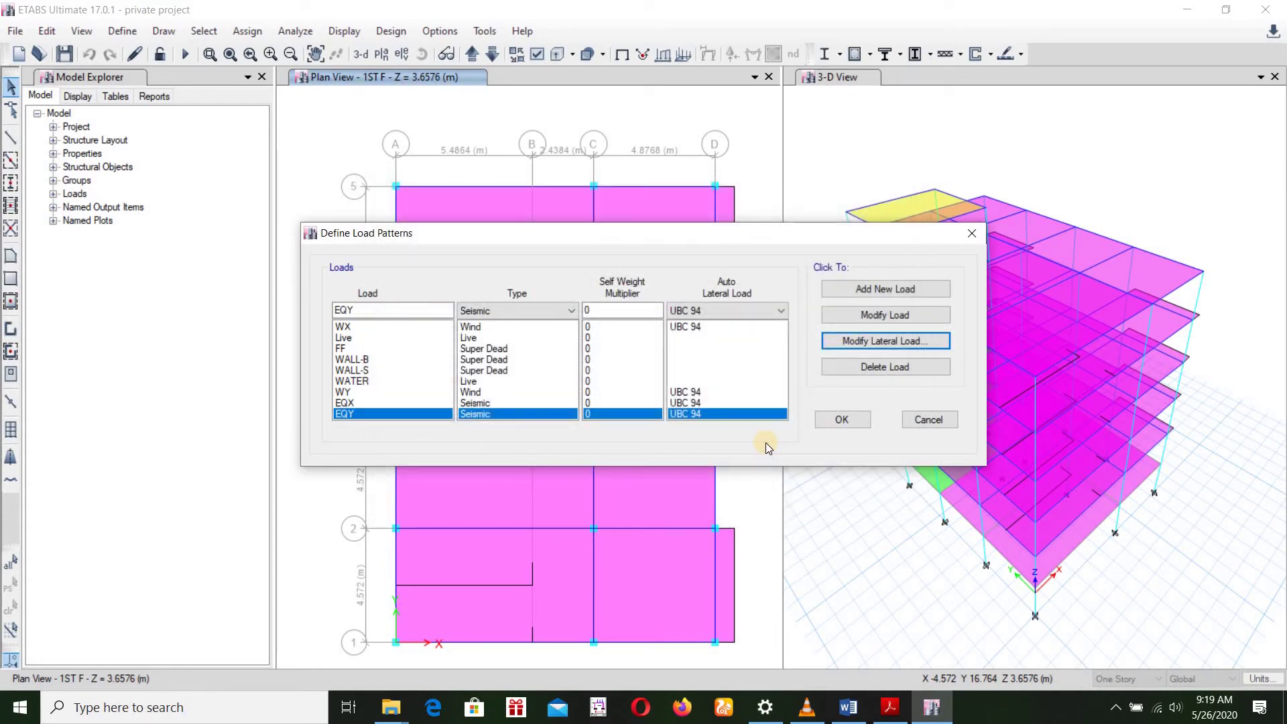
pyautogui.click(840, 420)
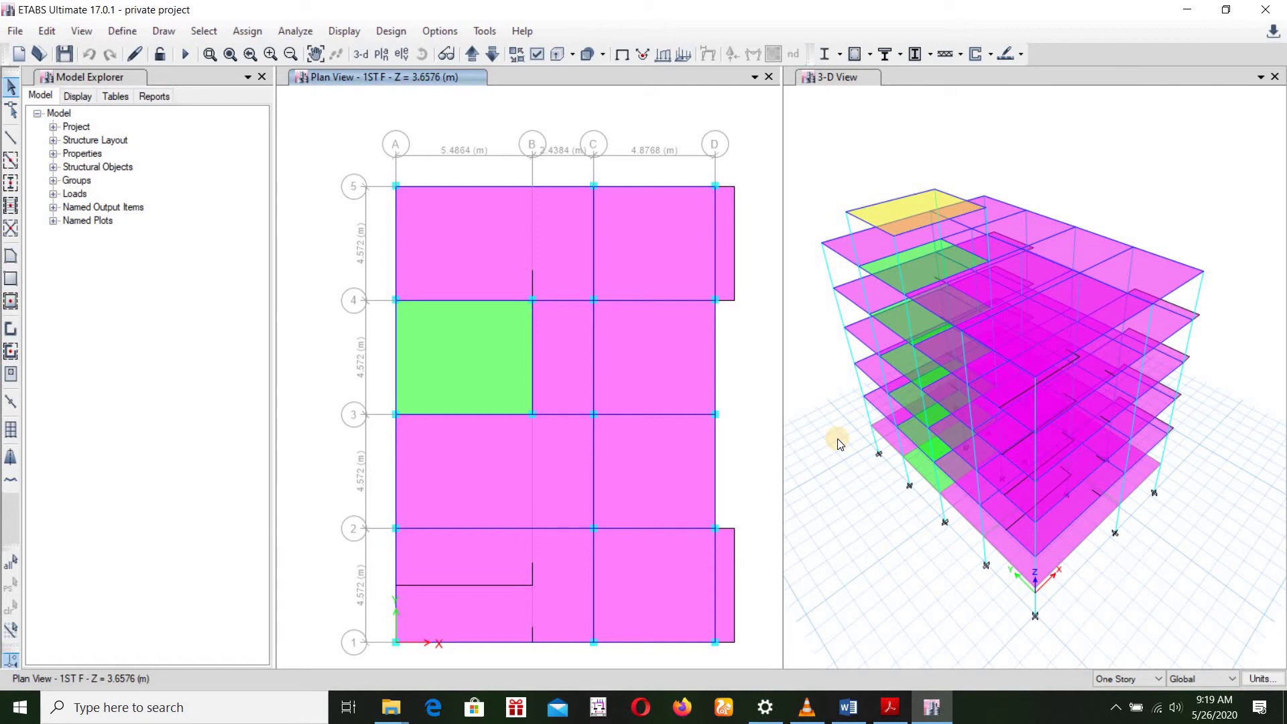
# Step: Open the mass source definitions and review the base shear relation and seismic dead load W in the code PDF
pyautogui.click(126, 31)
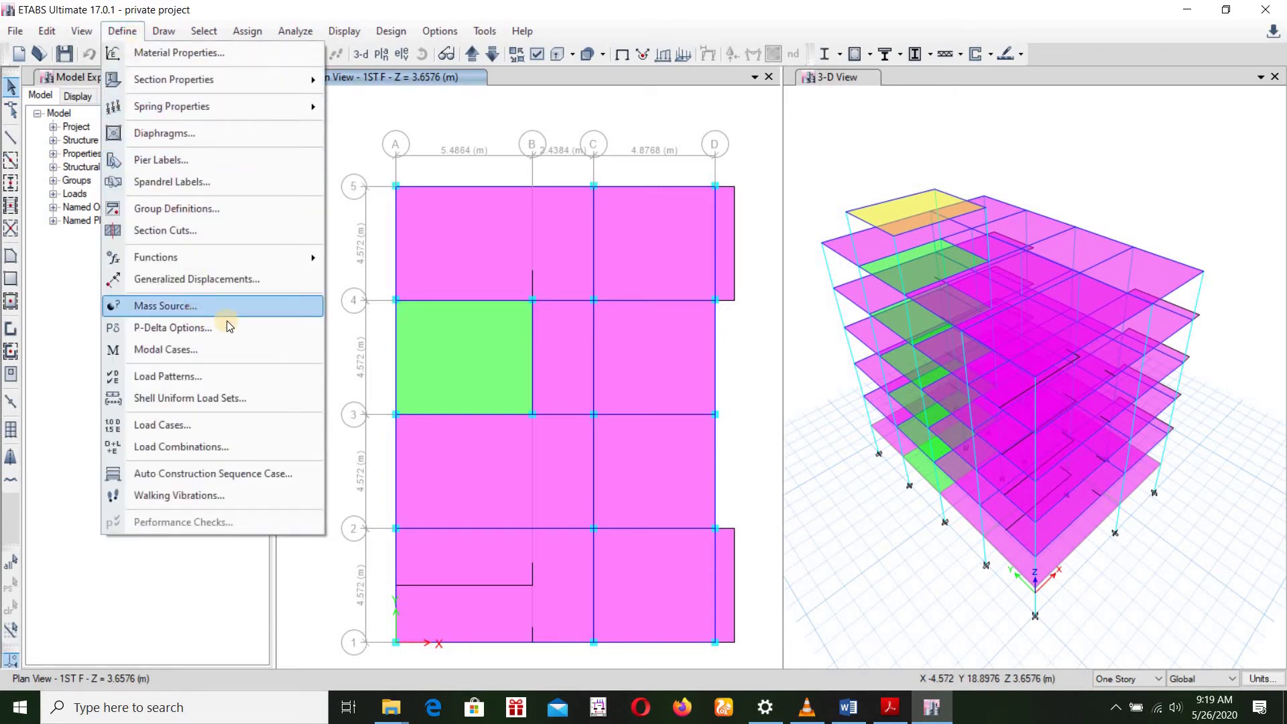
pyautogui.click(201, 307)
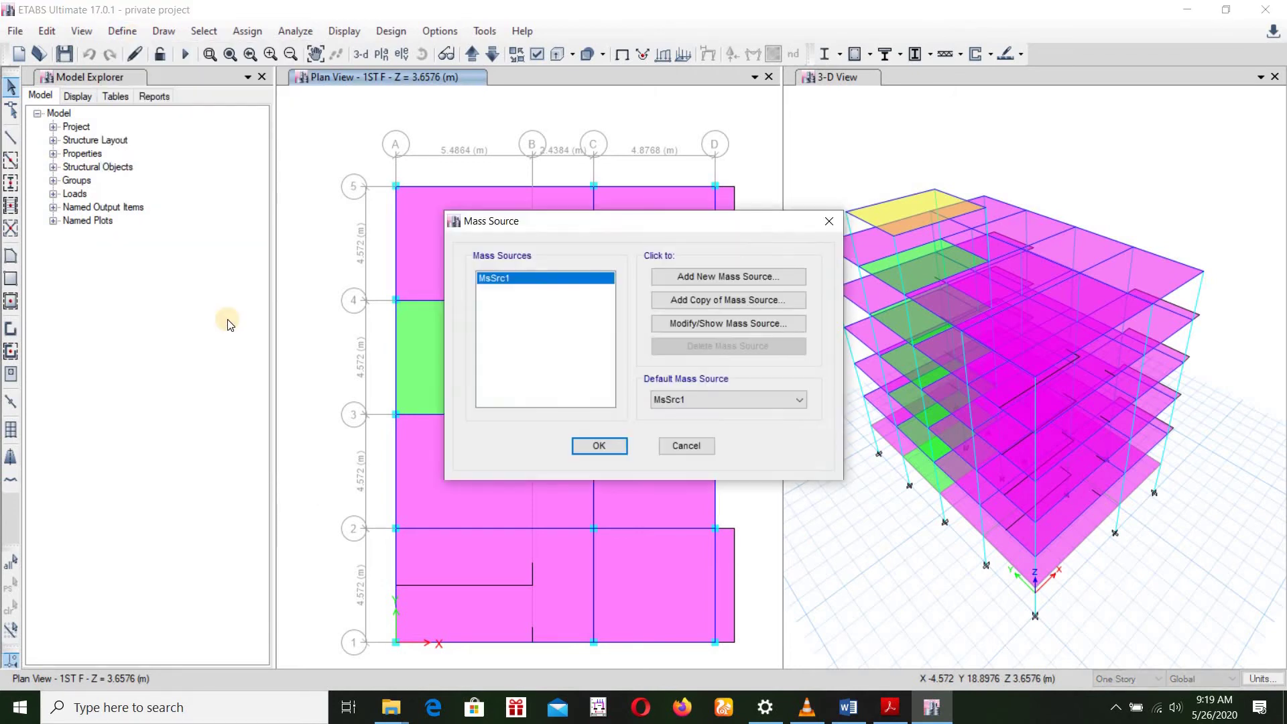
pyautogui.click(888, 709)
pyautogui.scroll(4, 429, 382)
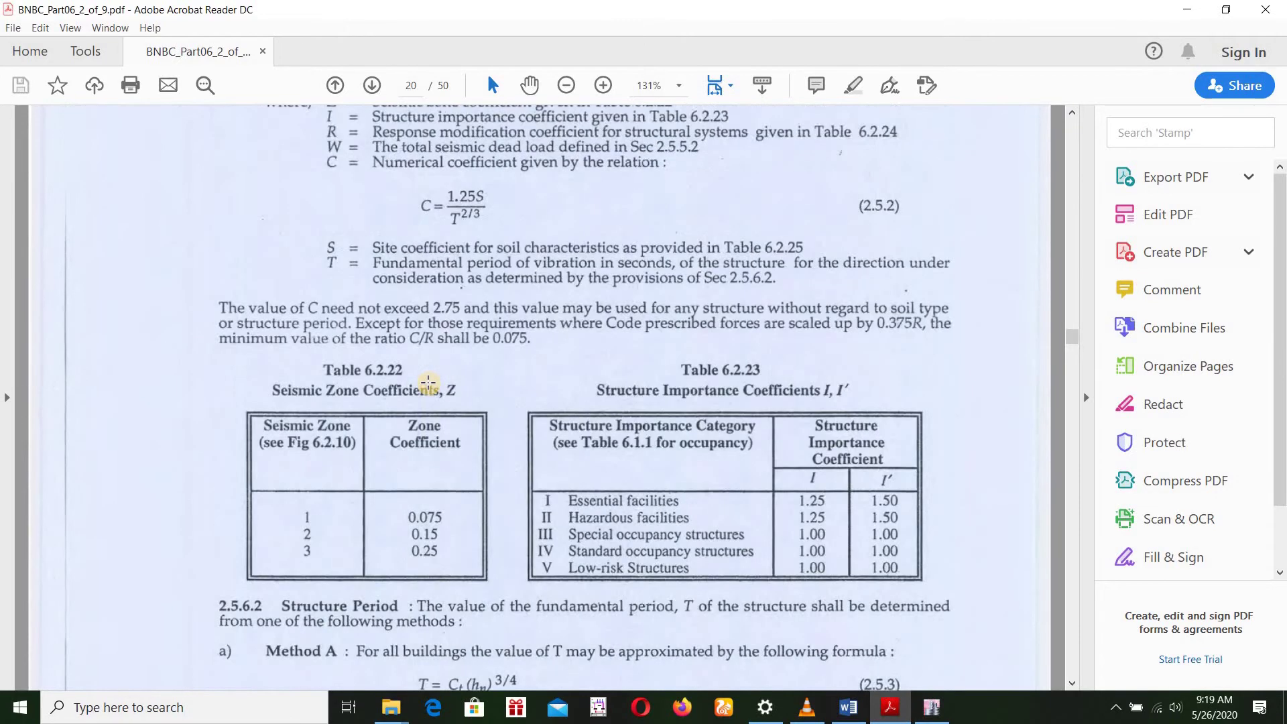
pyautogui.scroll(4, 429, 383)
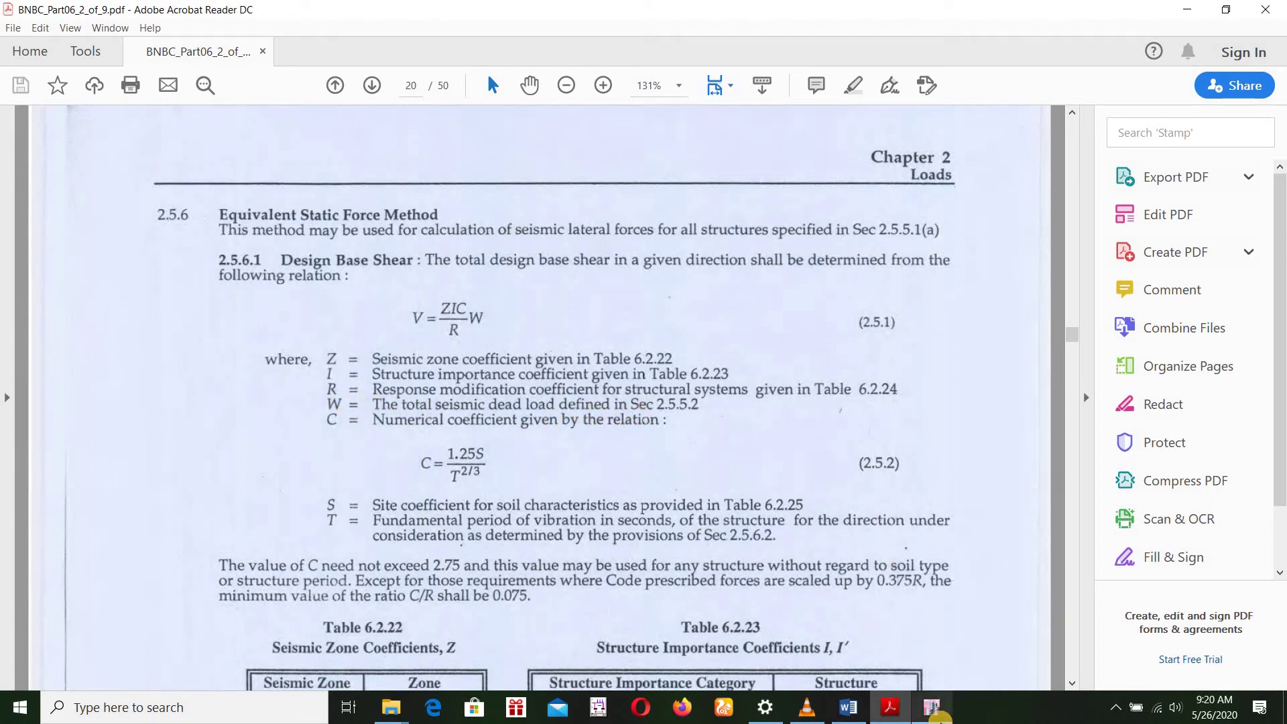
# Step: Try to base mass source MsSrc1 on specified load patterns only, excluding element self mass and additional mass
pyautogui.click(932, 708)
pyautogui.click(493, 279)
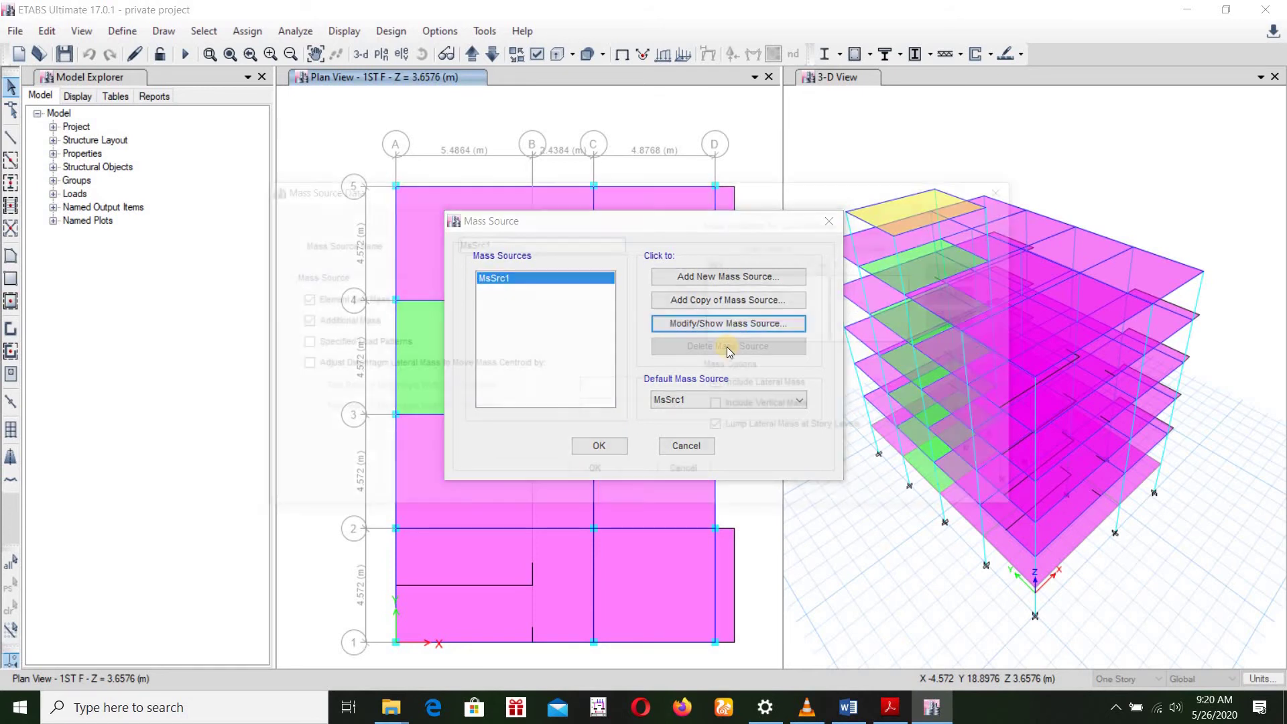
pyautogui.click(726, 326)
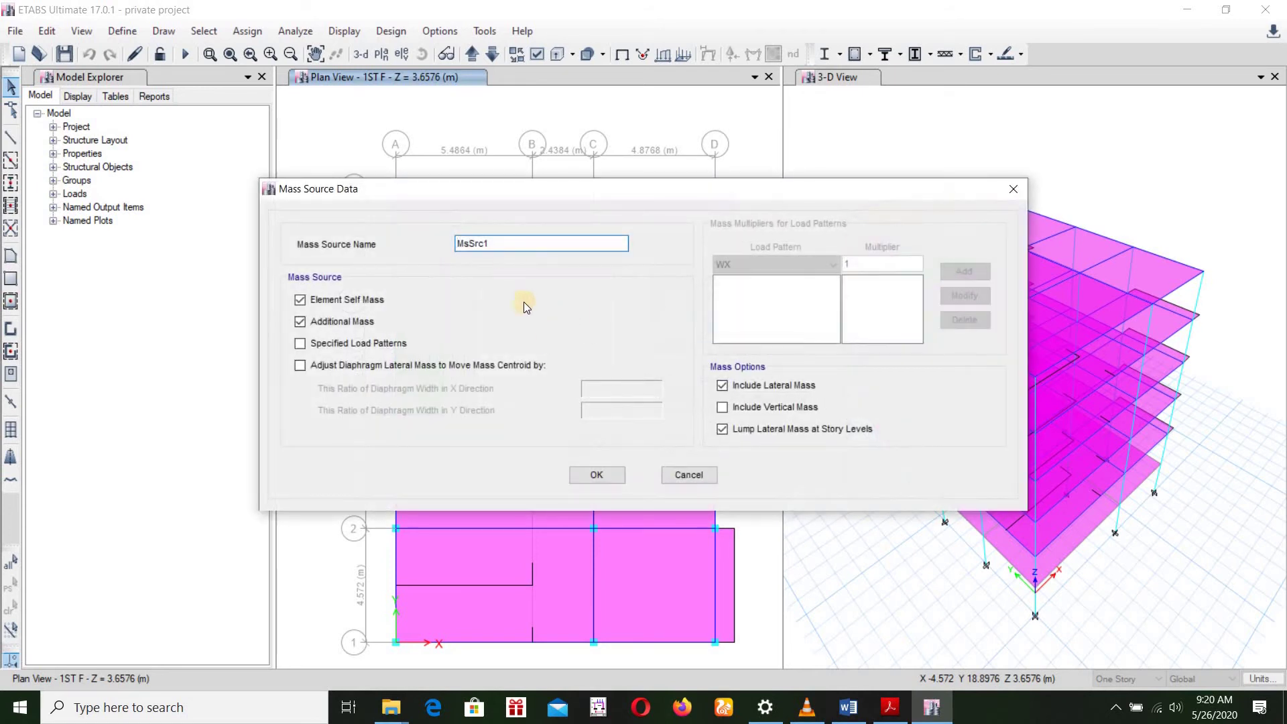
pyautogui.click(323, 305)
pyautogui.click(320, 323)
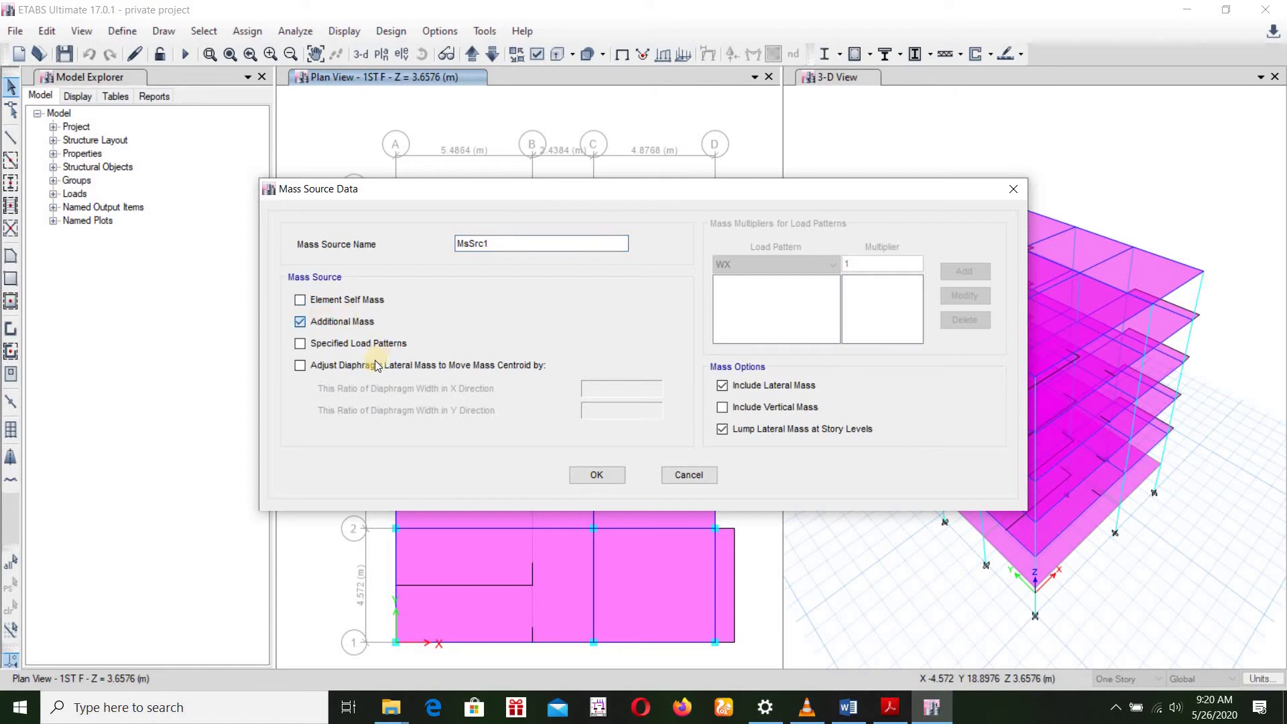
pyautogui.click(329, 344)
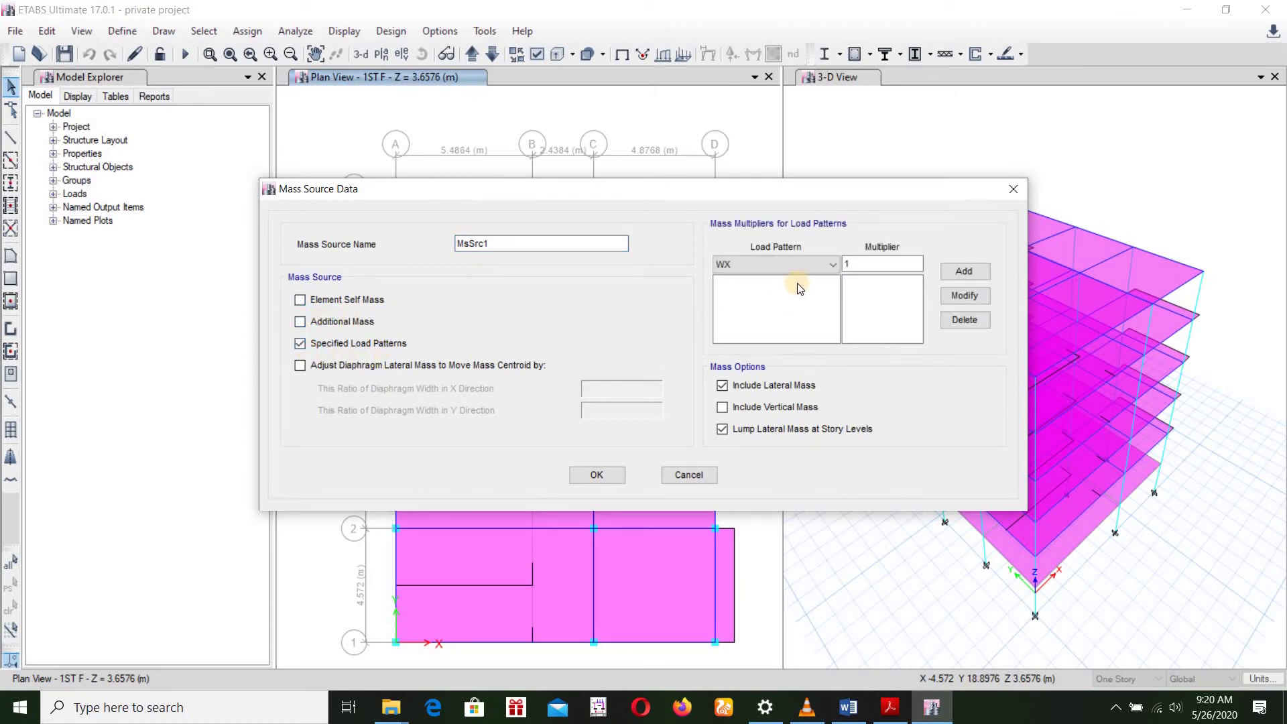
# Step: Check which load patterns are available for the mass multipliers and leave the mass source definition without saving
pyautogui.click(814, 264)
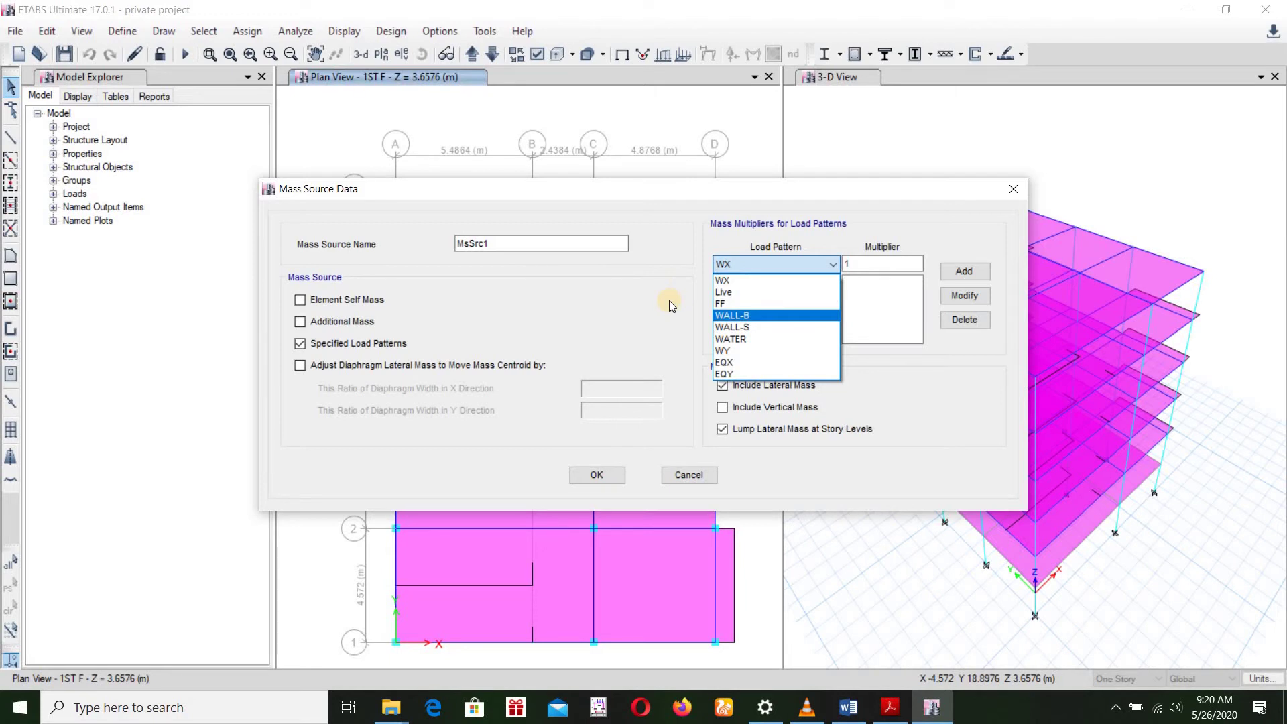
pyautogui.click(774, 260)
pyautogui.click(791, 264)
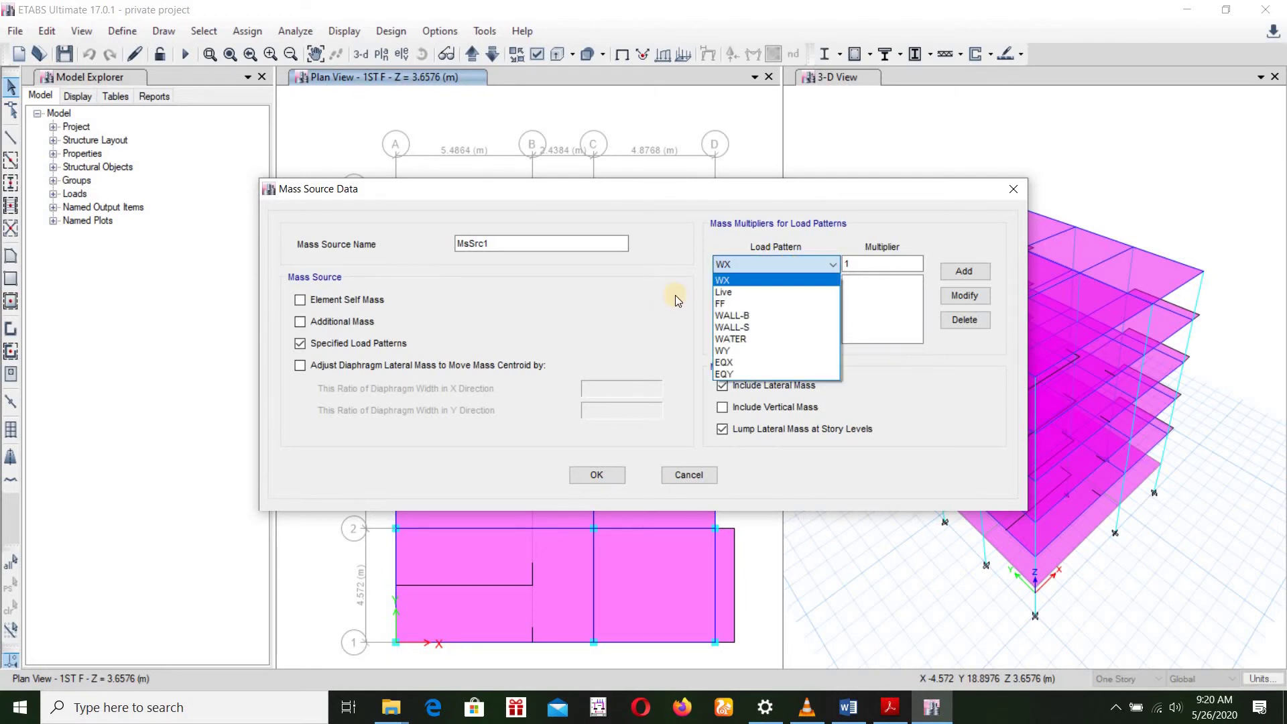
pyautogui.click(1013, 189)
pyautogui.click(1013, 188)
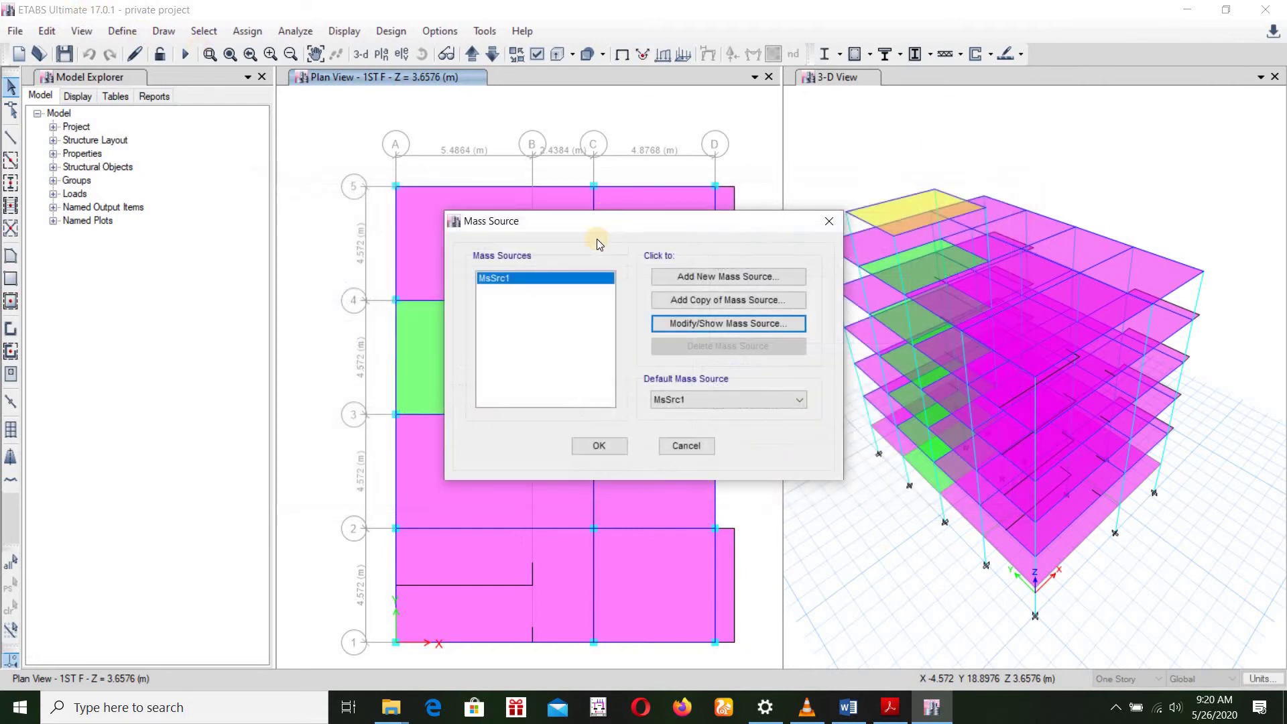
pyautogui.click(829, 221)
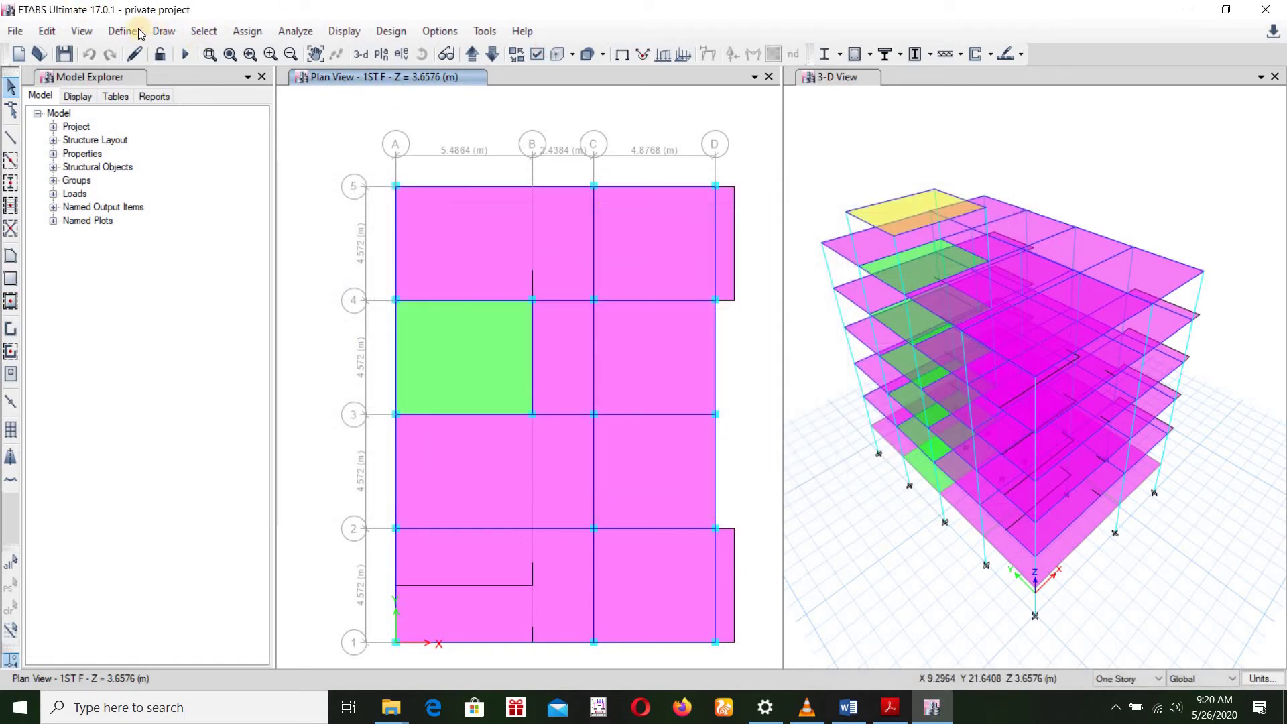
# Step: Review the defined load cases and reopen the load pattern definitions to check the listed patterns
pyautogui.click(125, 32)
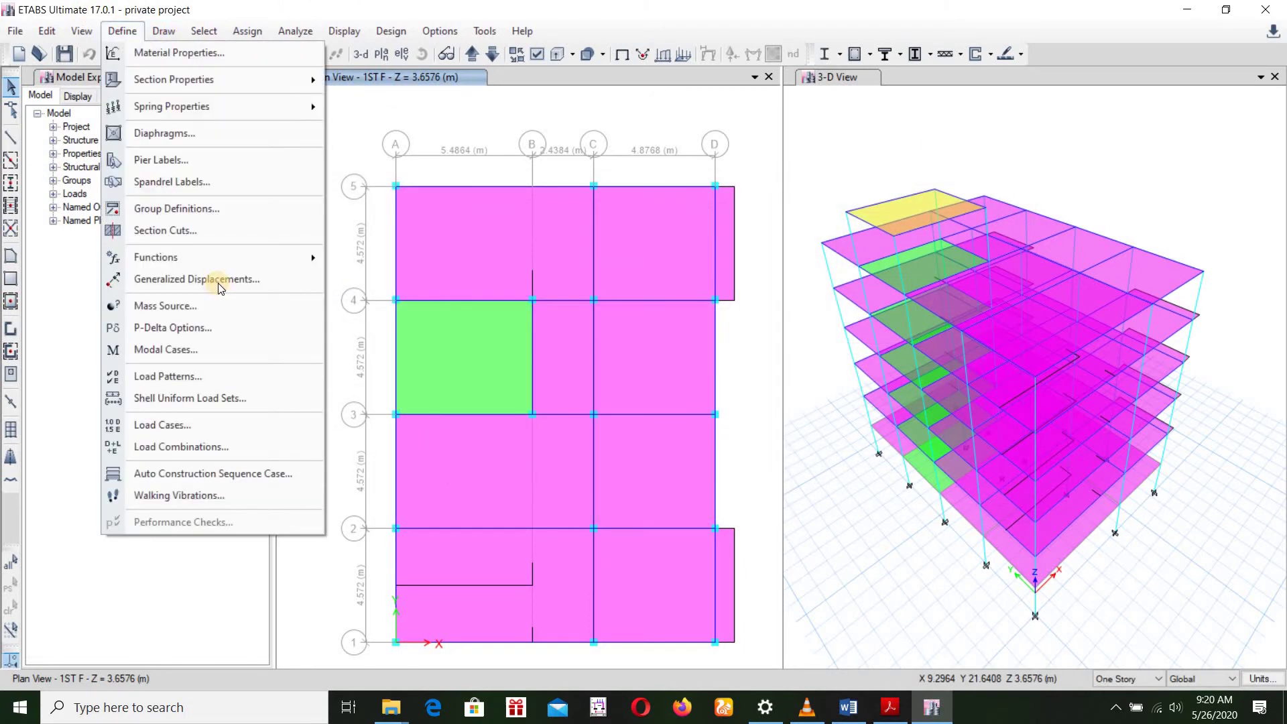
pyautogui.click(193, 424)
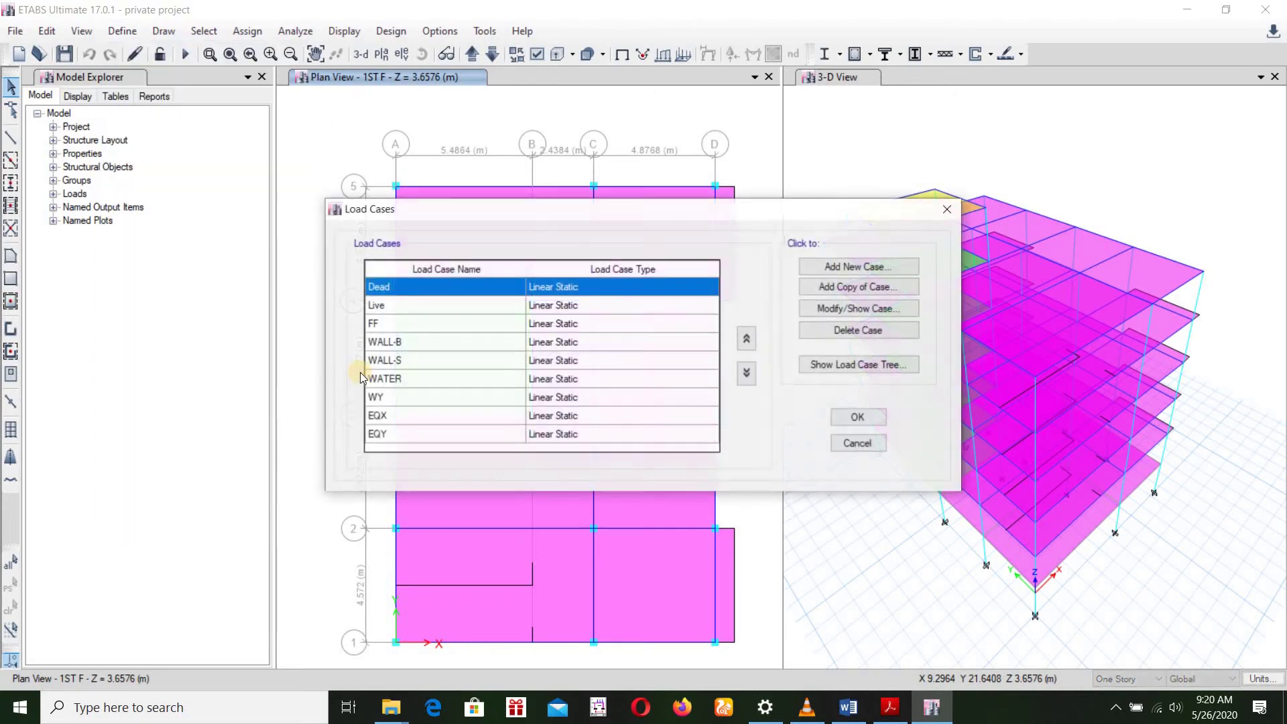
pyautogui.press('Escape')
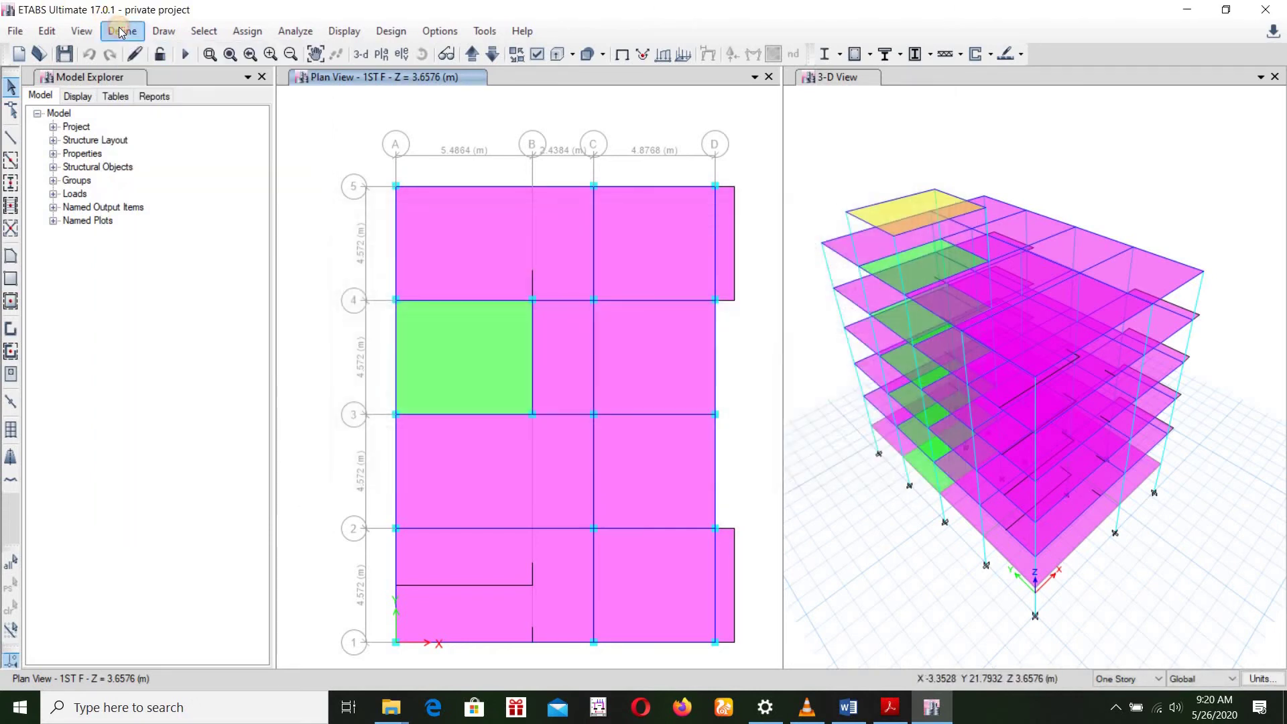
pyautogui.click(122, 31)
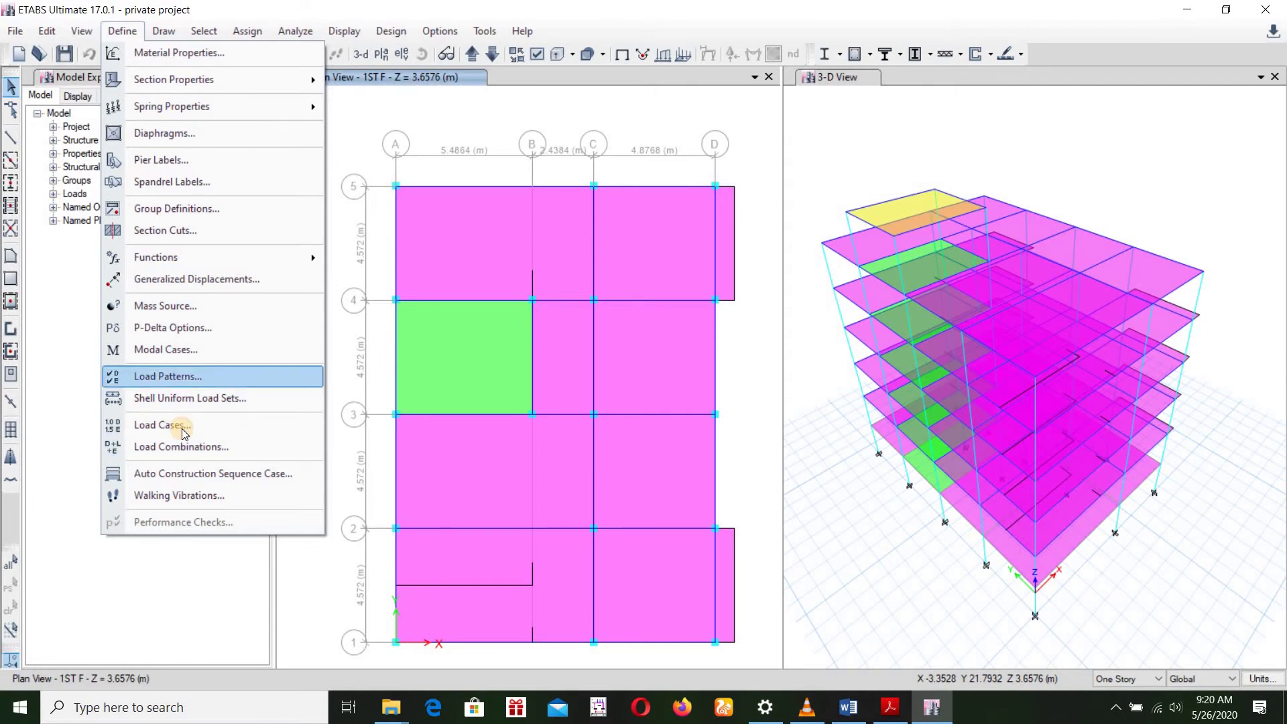
pyautogui.click(180, 377)
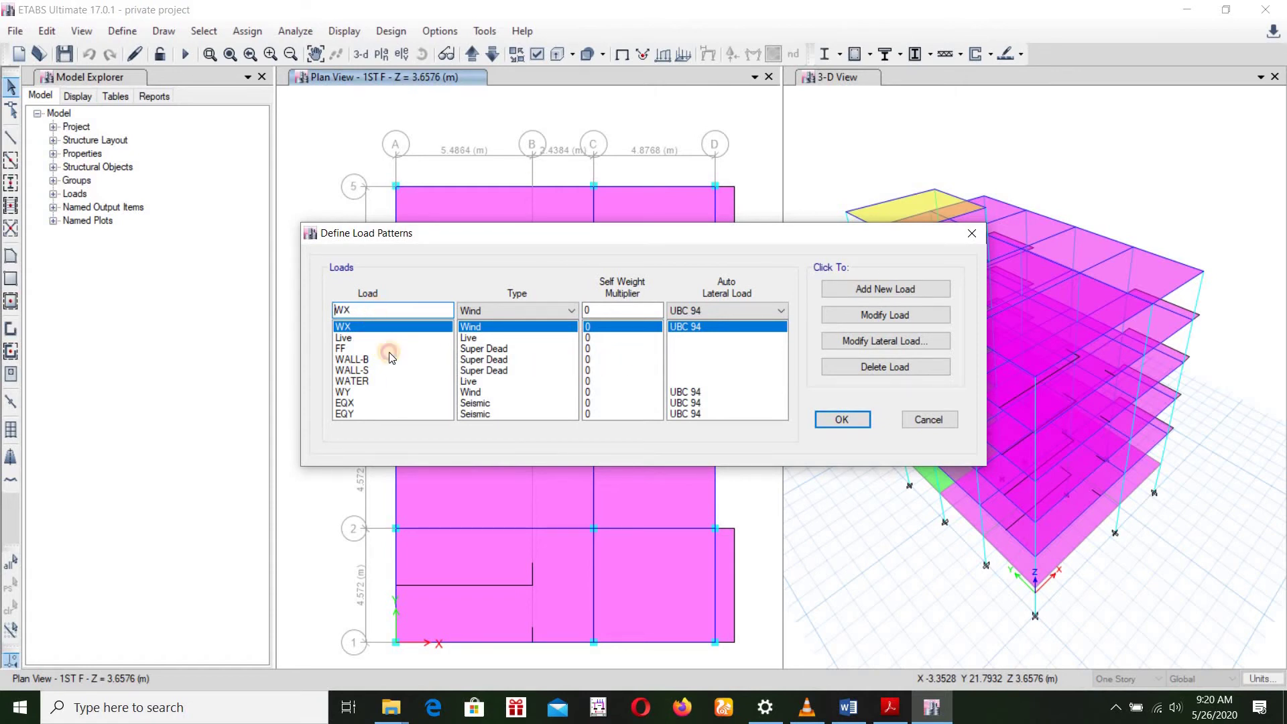
# Step: Add a load pattern named DEAD of type Dead with self weight multiplier 1 and accept the load pattern definitions
pyautogui.press('BackSpace')
pyautogui.press('BackSpace')
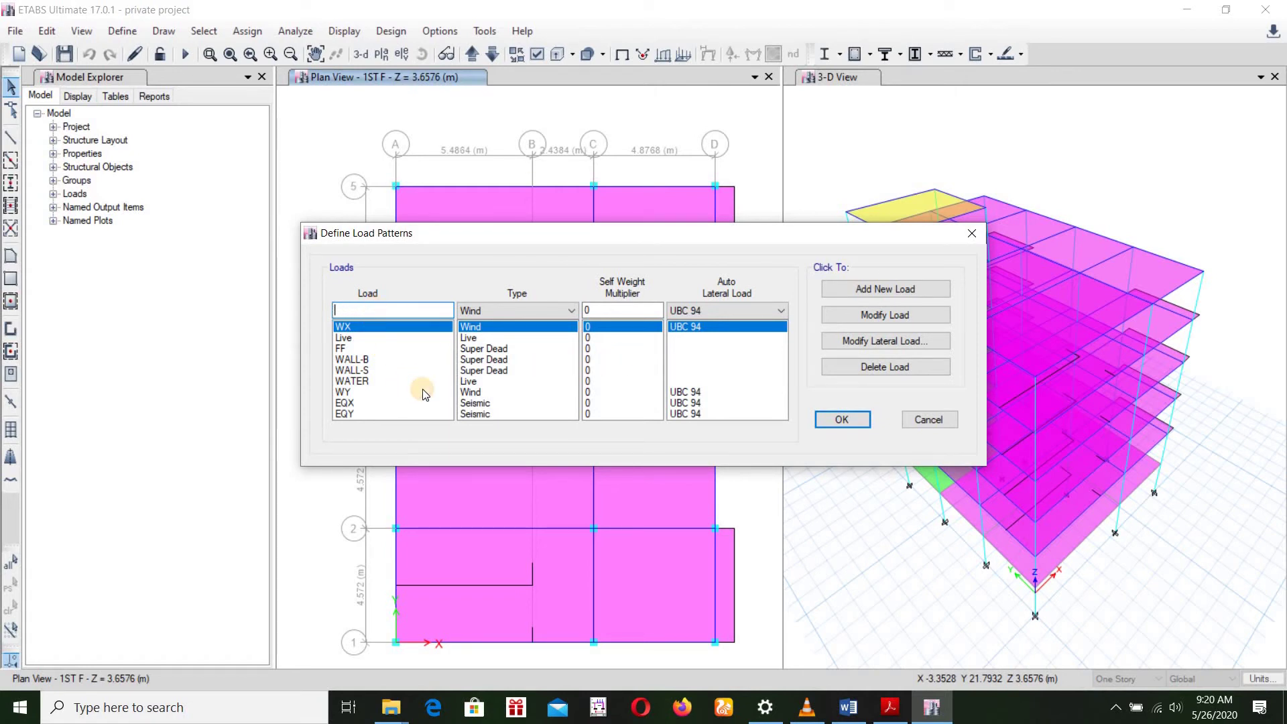
pyautogui.write('DEAD')
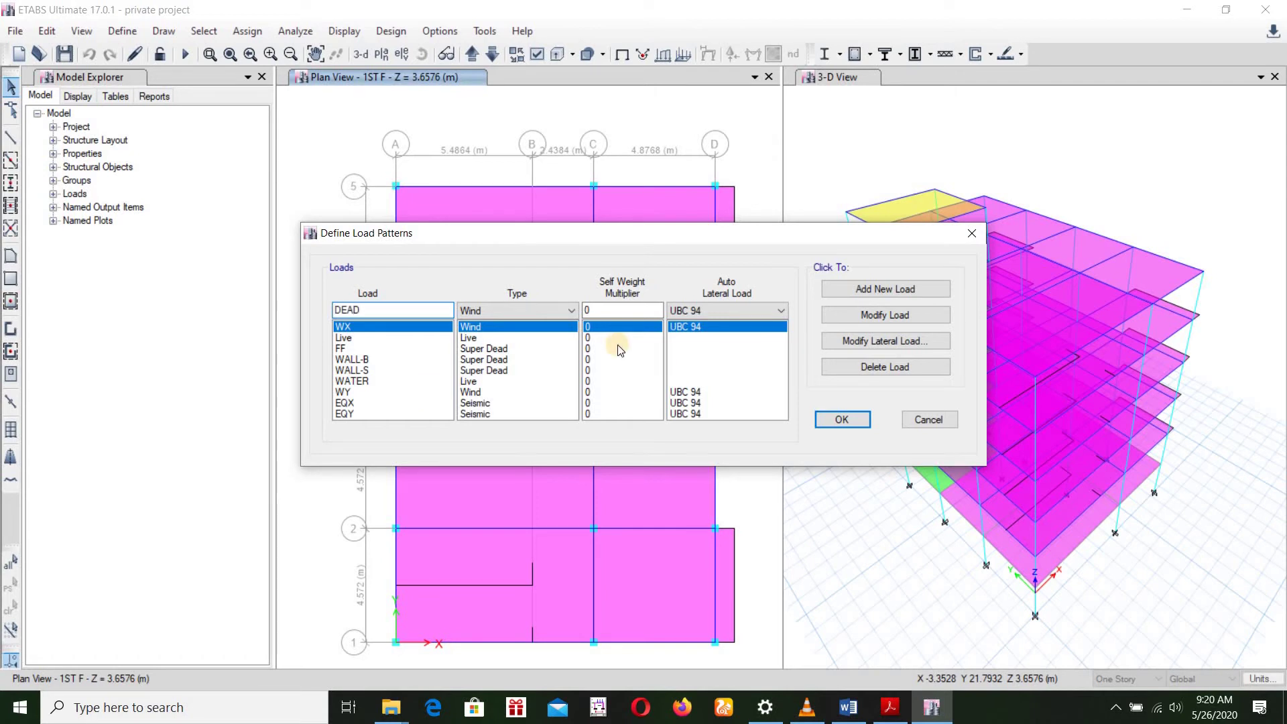
pyautogui.click(548, 305)
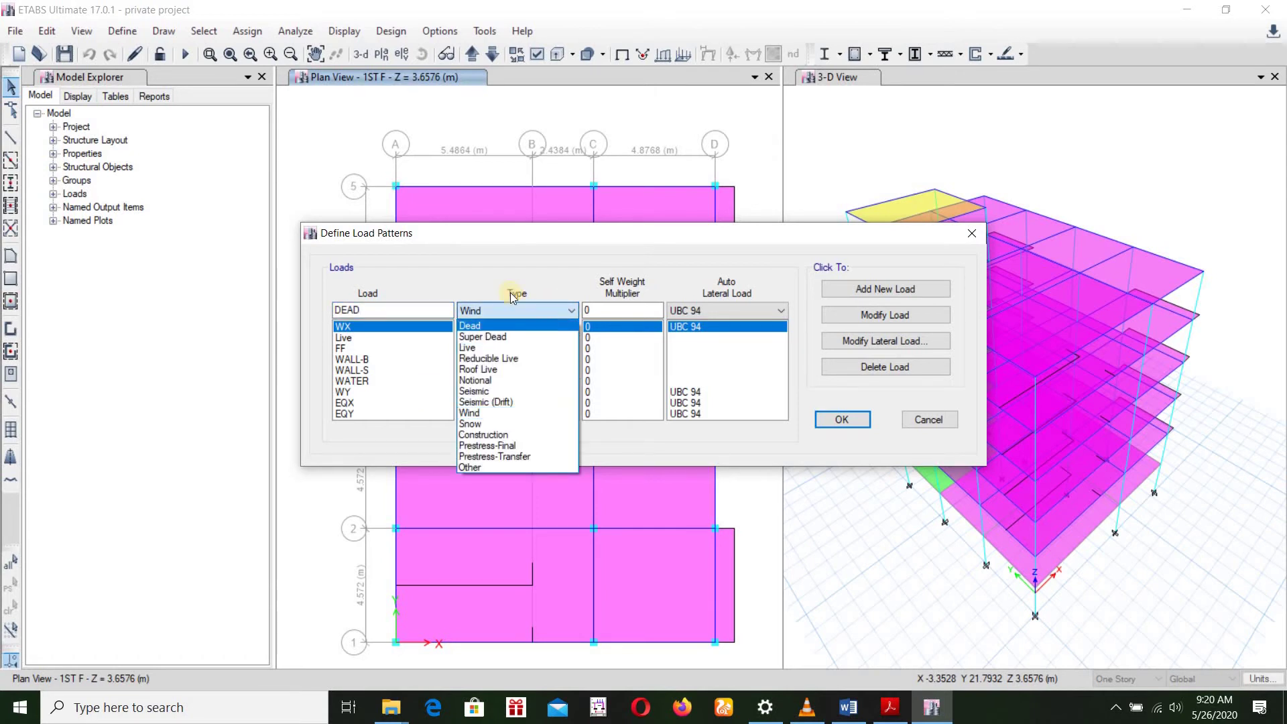
pyautogui.click(537, 326)
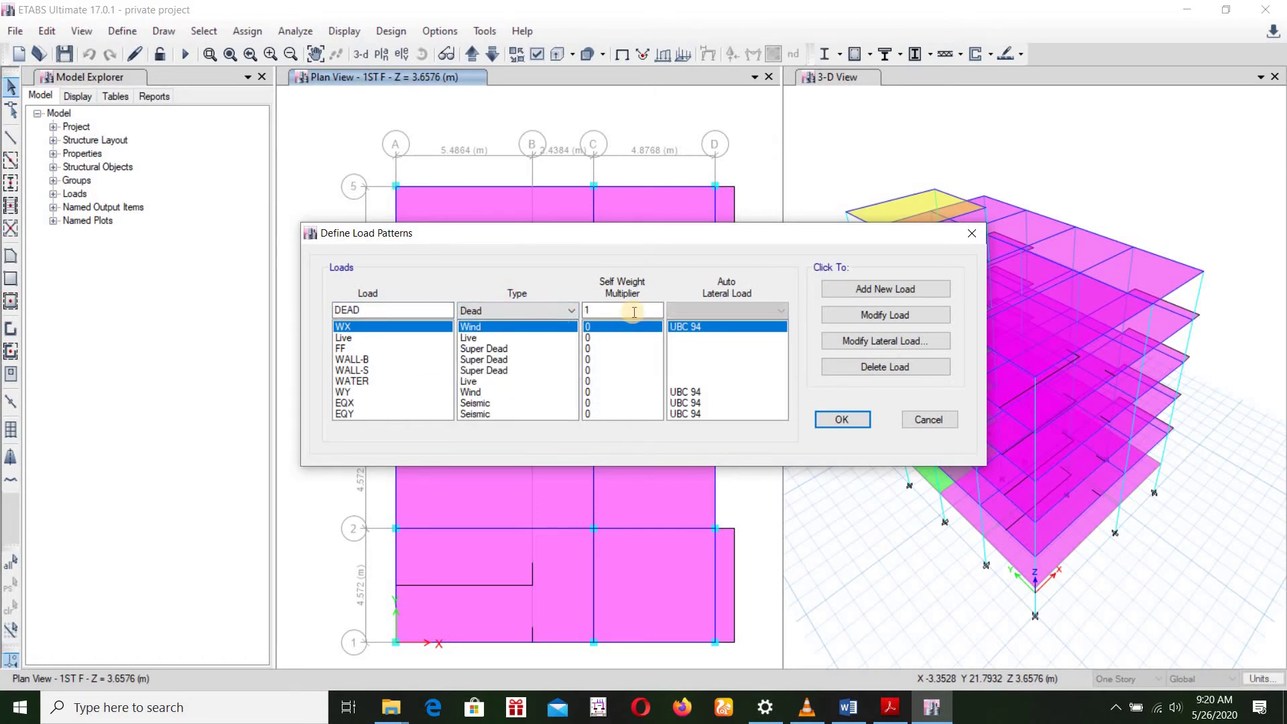
pyautogui.click(858, 295)
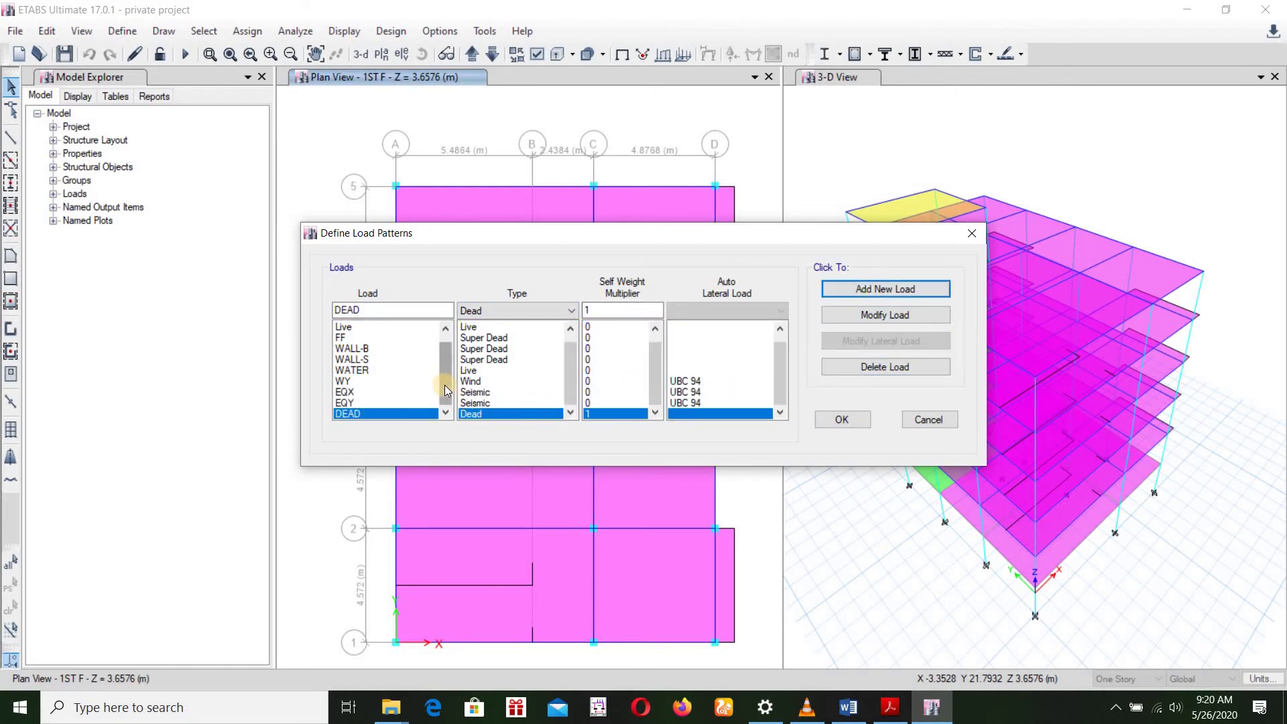
pyautogui.moveTo(446, 391)
pyautogui.mouseDown()
pyautogui.moveTo(446, 359)
pyautogui.moveTo(444, 409)
pyautogui.mouseUp()
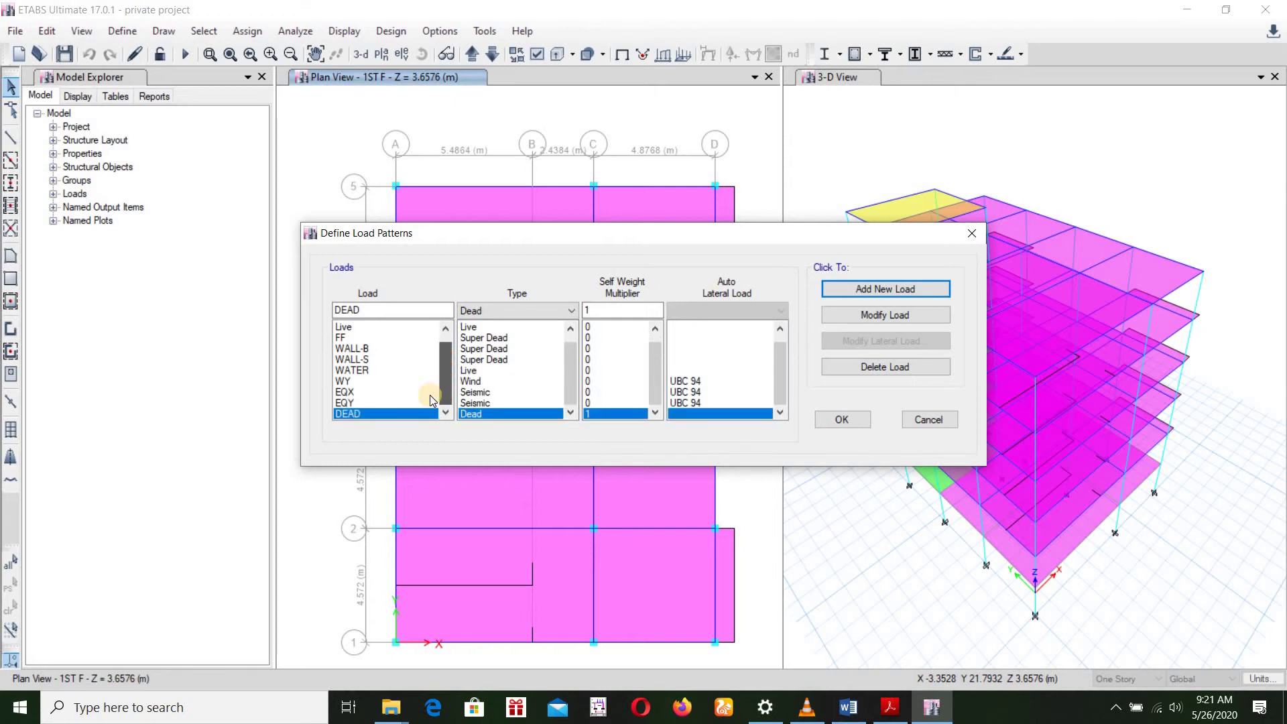
pyautogui.click(714, 359)
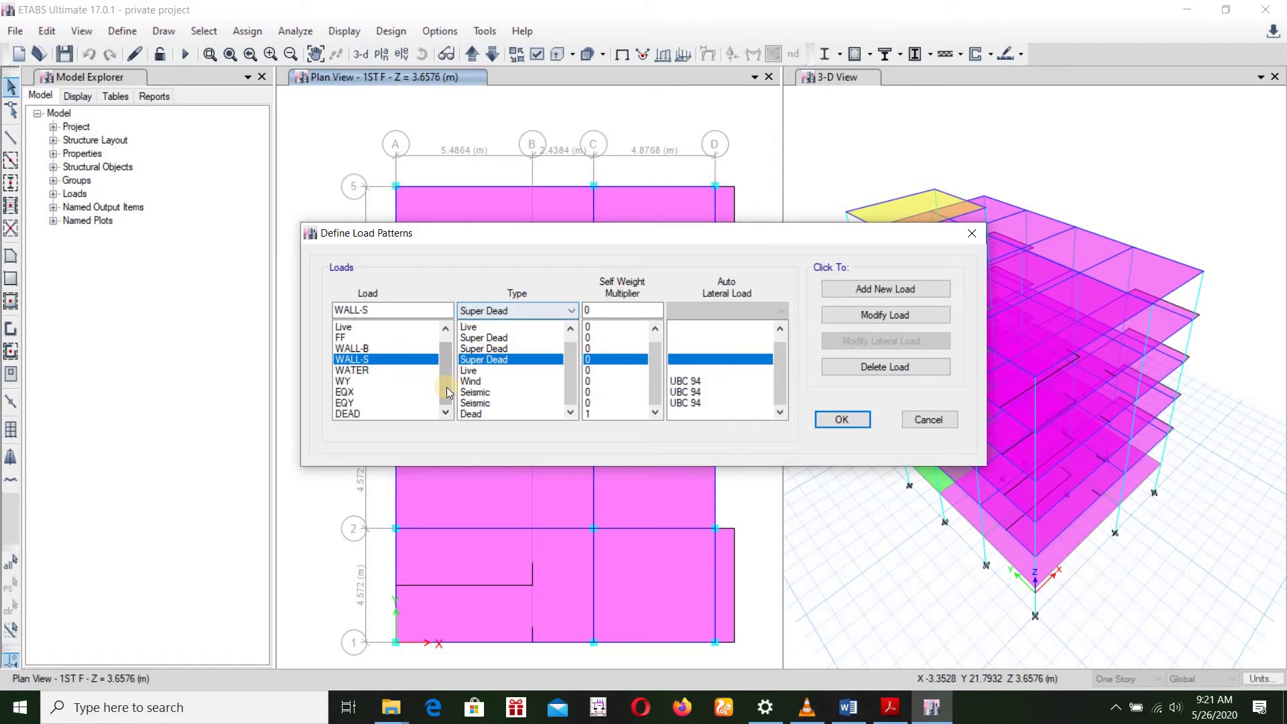
pyautogui.moveTo(447, 392); pyautogui.dragTo(860, 400)
pyautogui.click(842, 419)
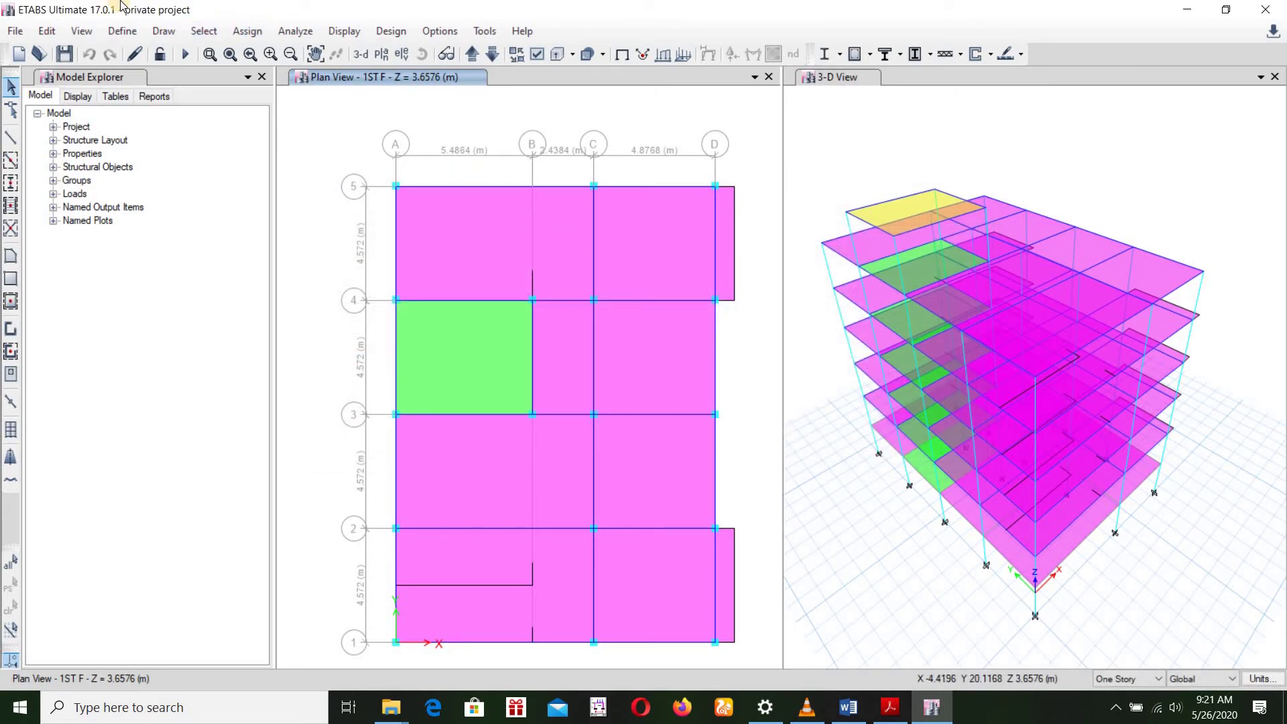
# Step: Set mass source MsSrc1 to use specified load patterns only, excluding element self mass and additional mass
pyautogui.click(122, 31)
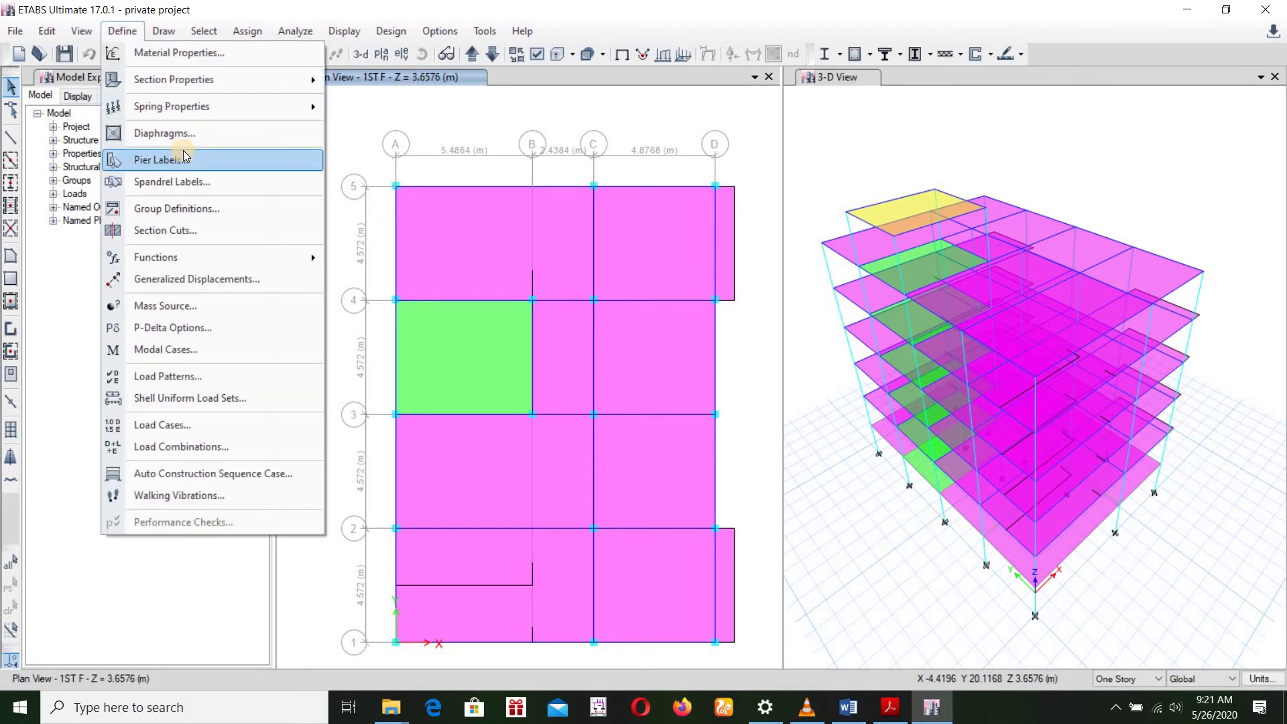
pyautogui.click(167, 305)
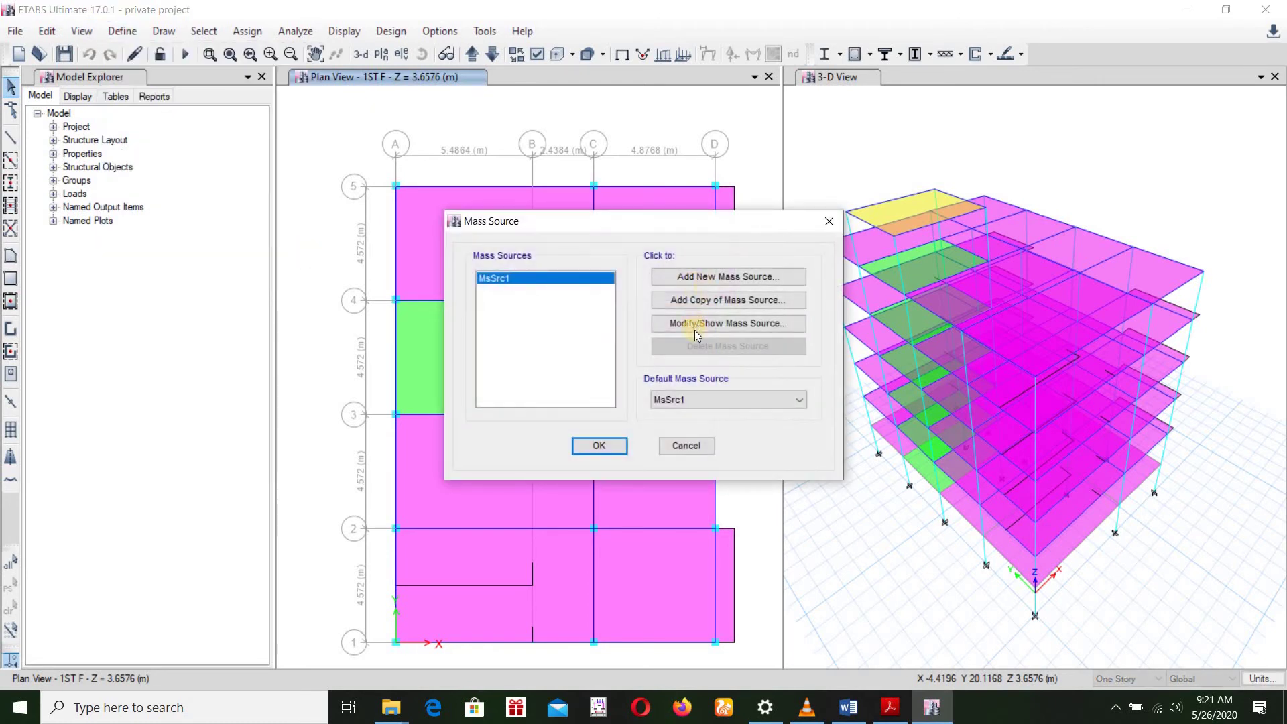
pyautogui.click(695, 326)
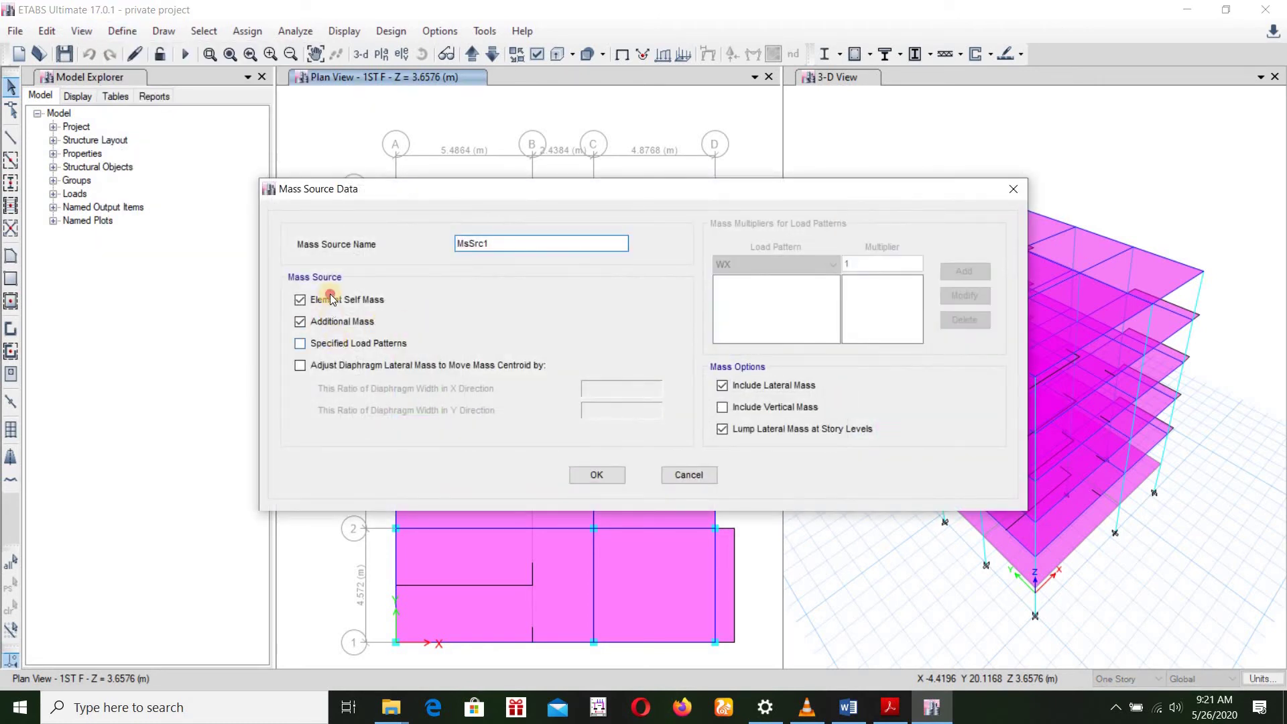
pyautogui.click(330, 299)
pyautogui.click(327, 322)
pyautogui.click(330, 343)
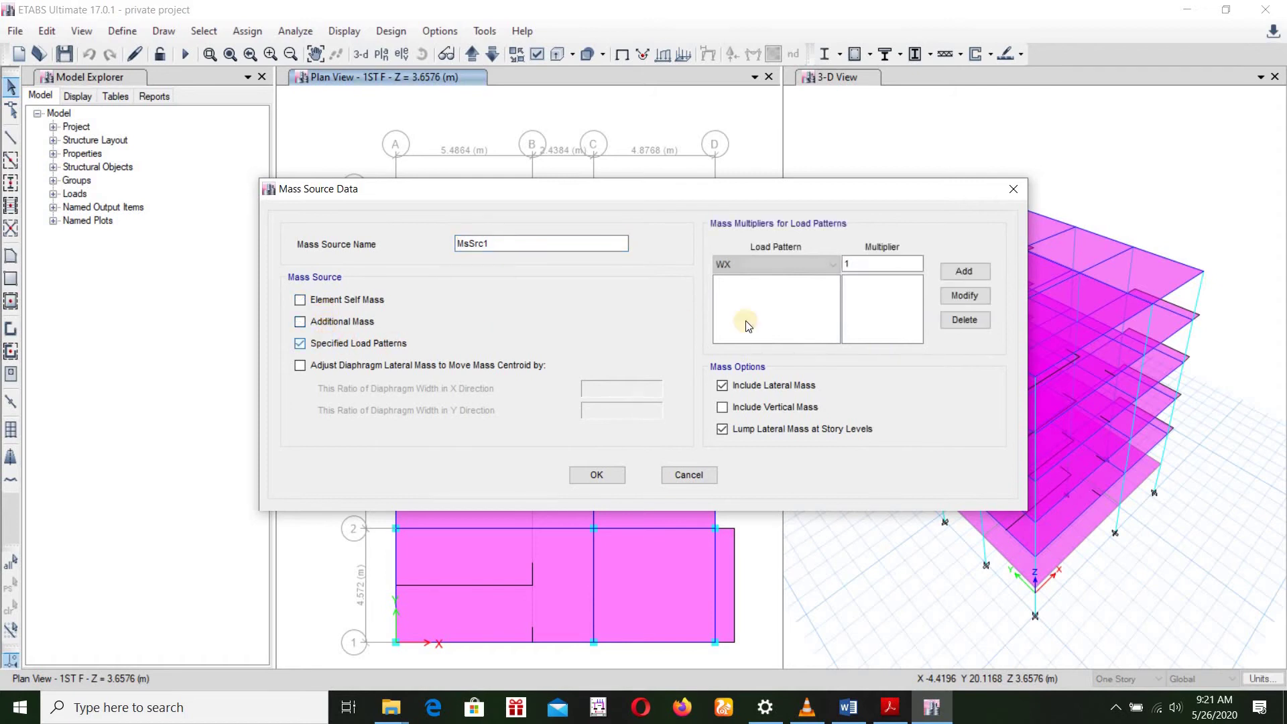
# Step: Add load patterns DEAD and FF to the mass multipliers of MsSrc1, each with a multiplier of 1
pyautogui.click(813, 263)
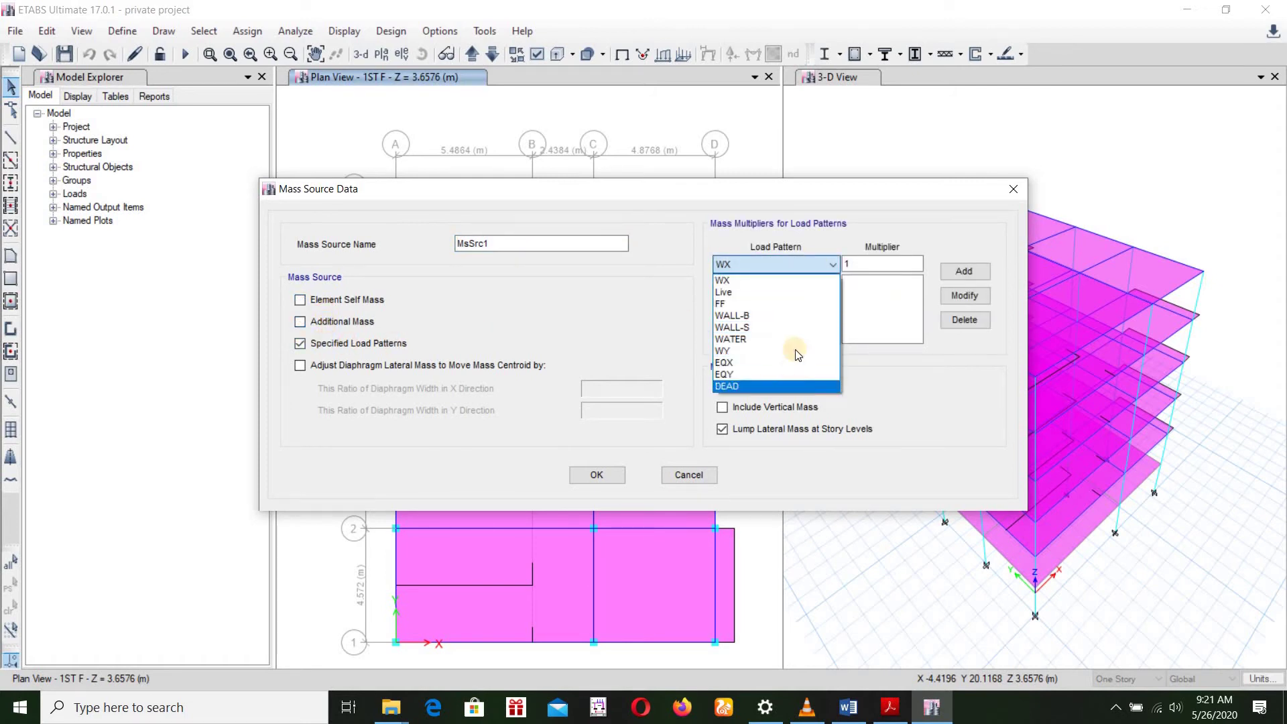
pyautogui.click(777, 386)
pyautogui.click(954, 271)
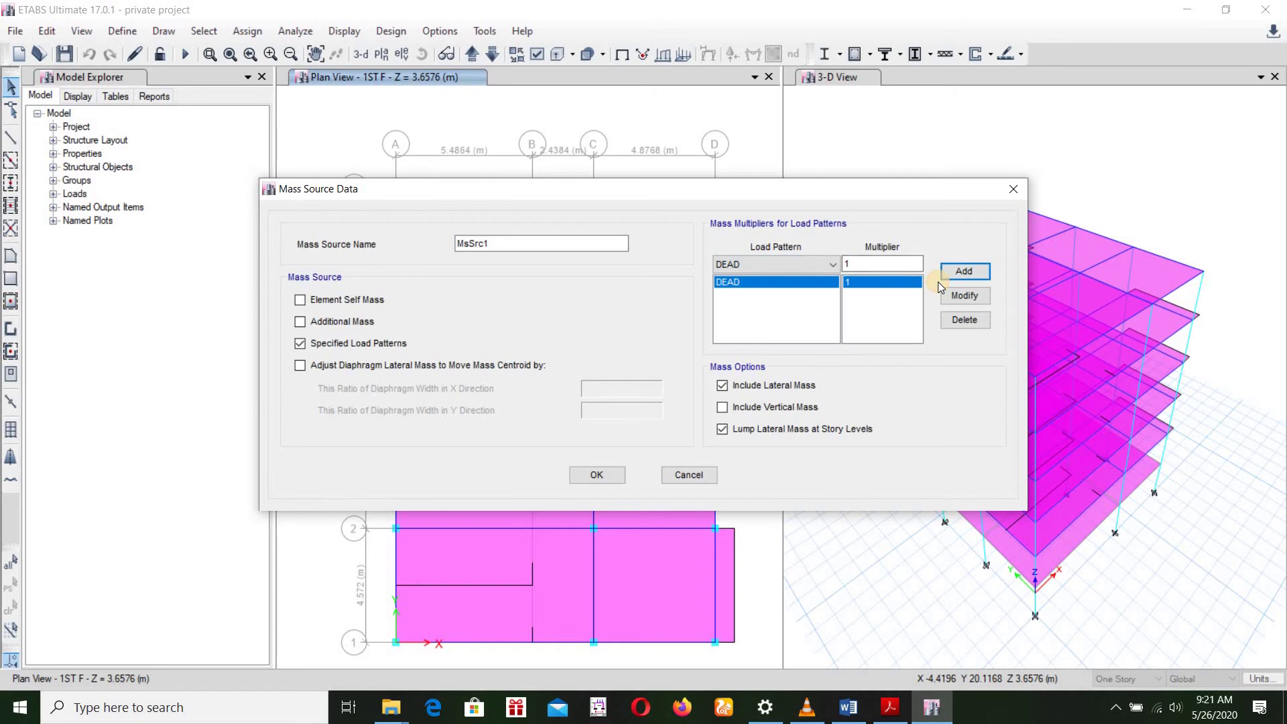
pyautogui.click(822, 262)
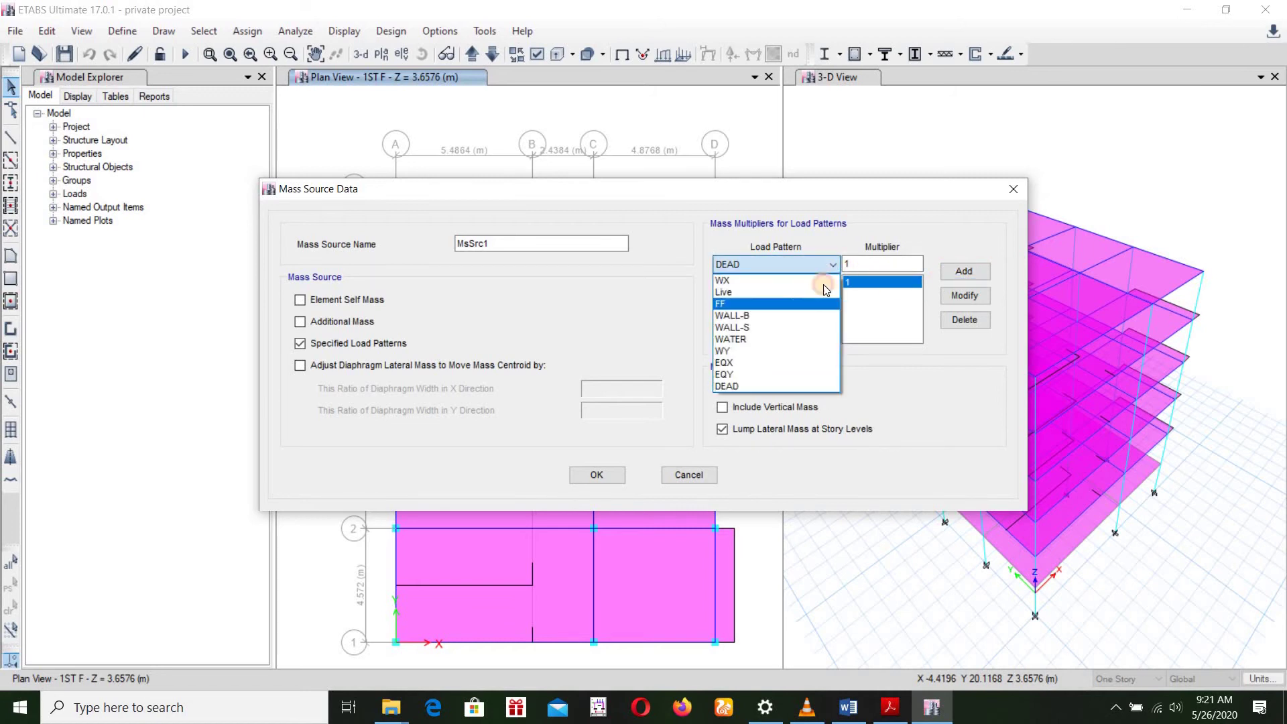
pyautogui.click(812, 305)
pyautogui.click(954, 277)
# Step: Add load patterns WALL-B and WALL-S to the mass multipliers with a multiplier of 1 each and save the mass source
pyautogui.click(814, 262)
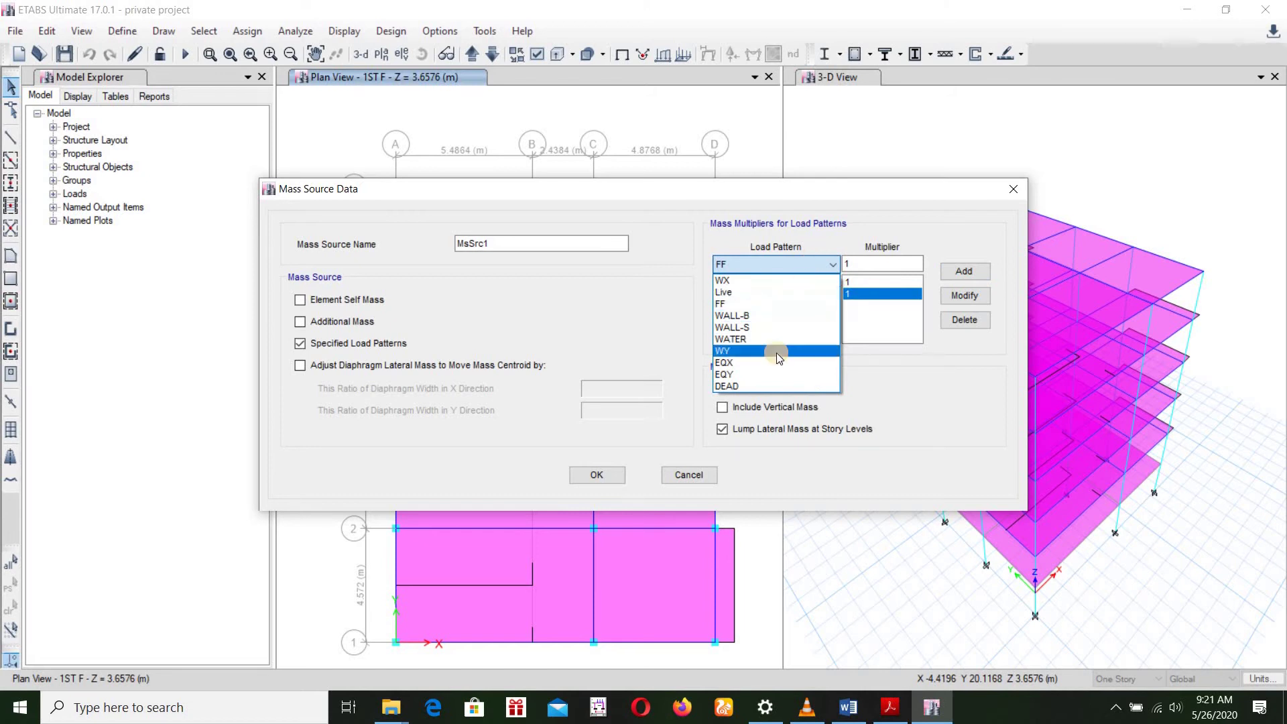
pyautogui.click(774, 317)
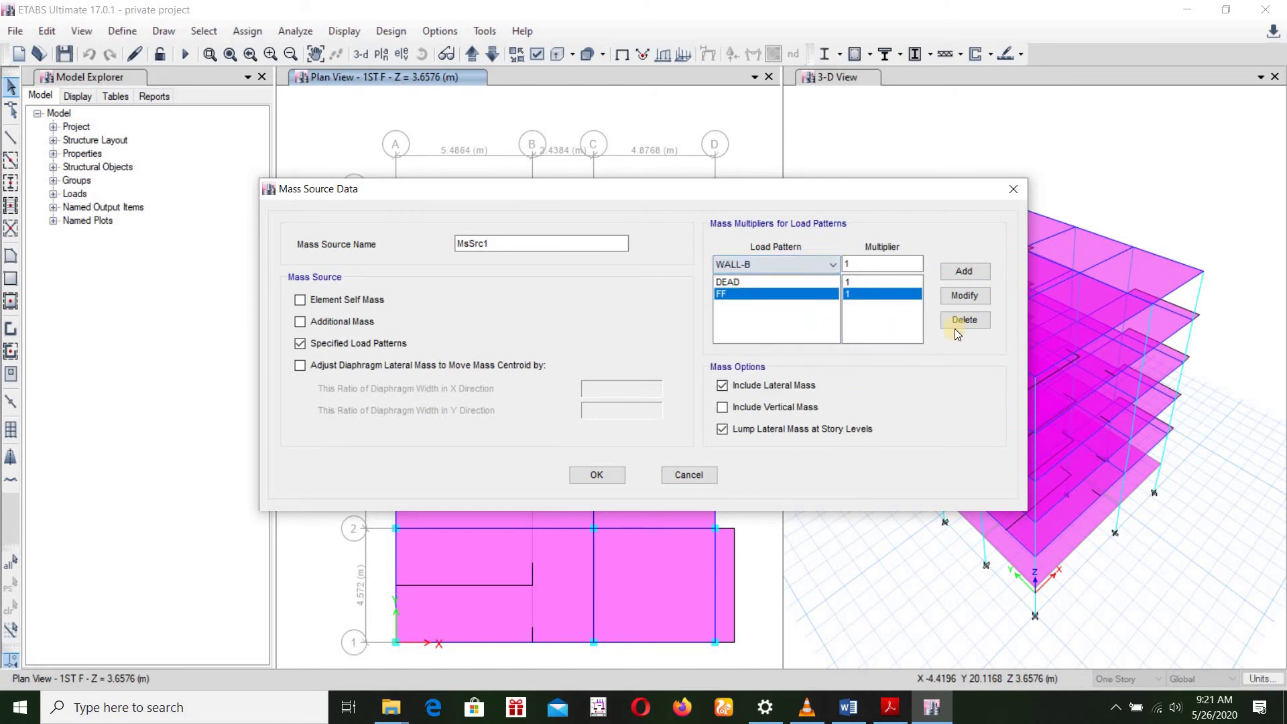
pyautogui.click(963, 271)
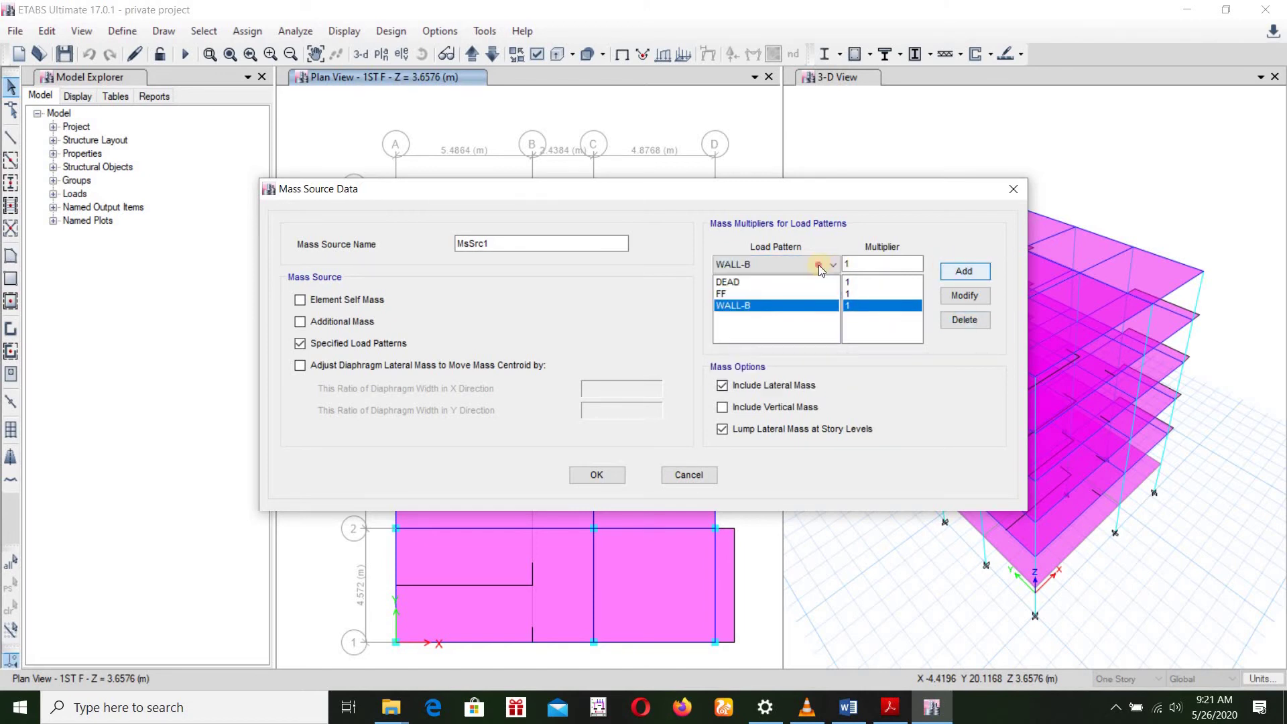
pyautogui.click(819, 264)
pyautogui.click(805, 327)
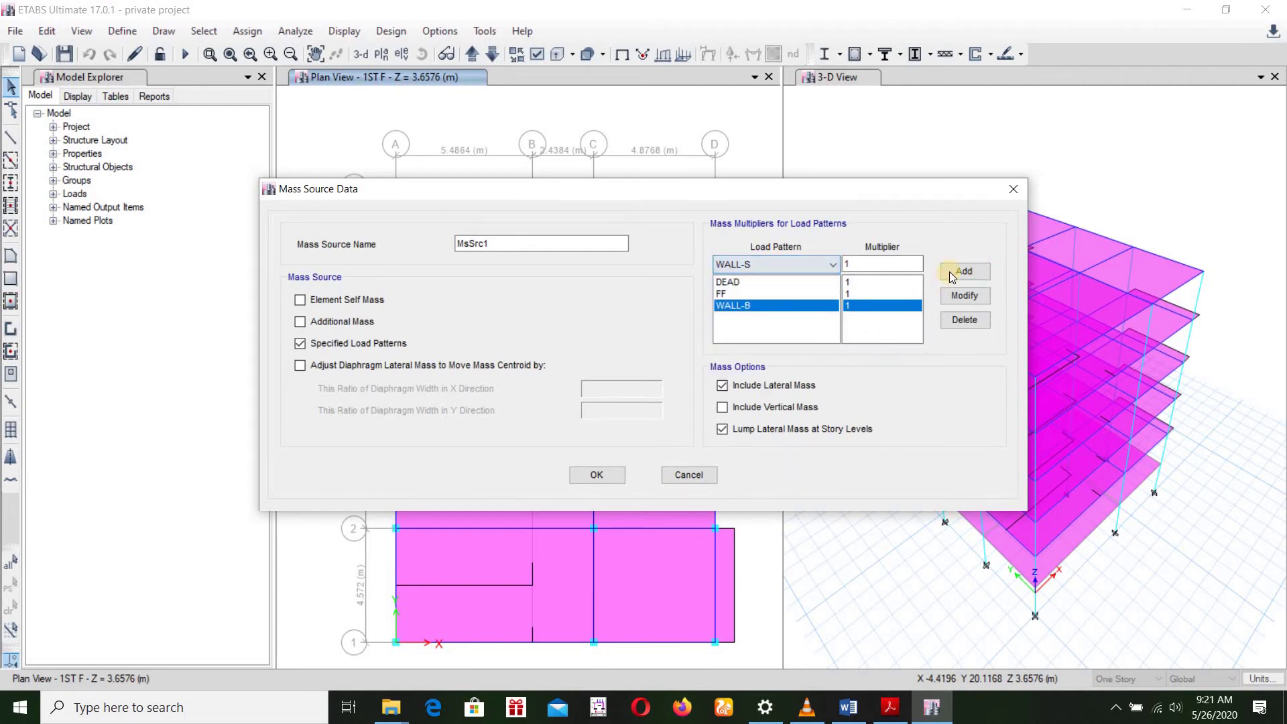
pyautogui.click(949, 271)
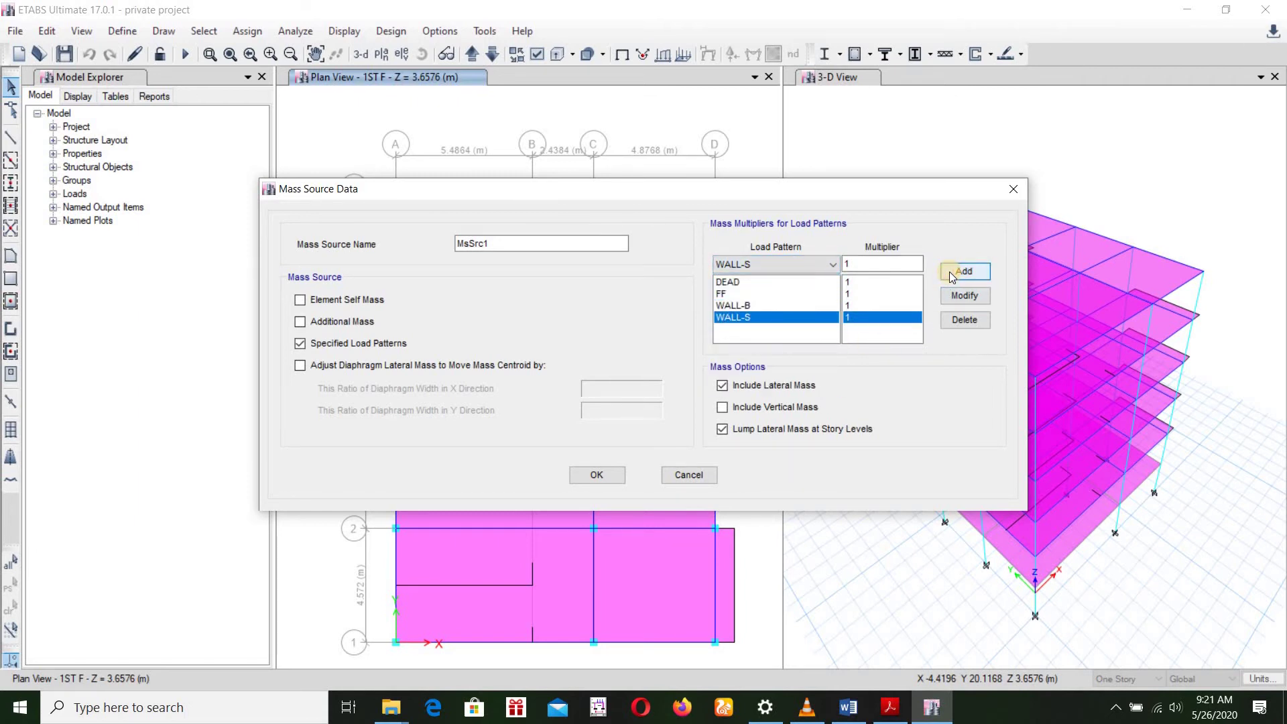
pyautogui.click(810, 262)
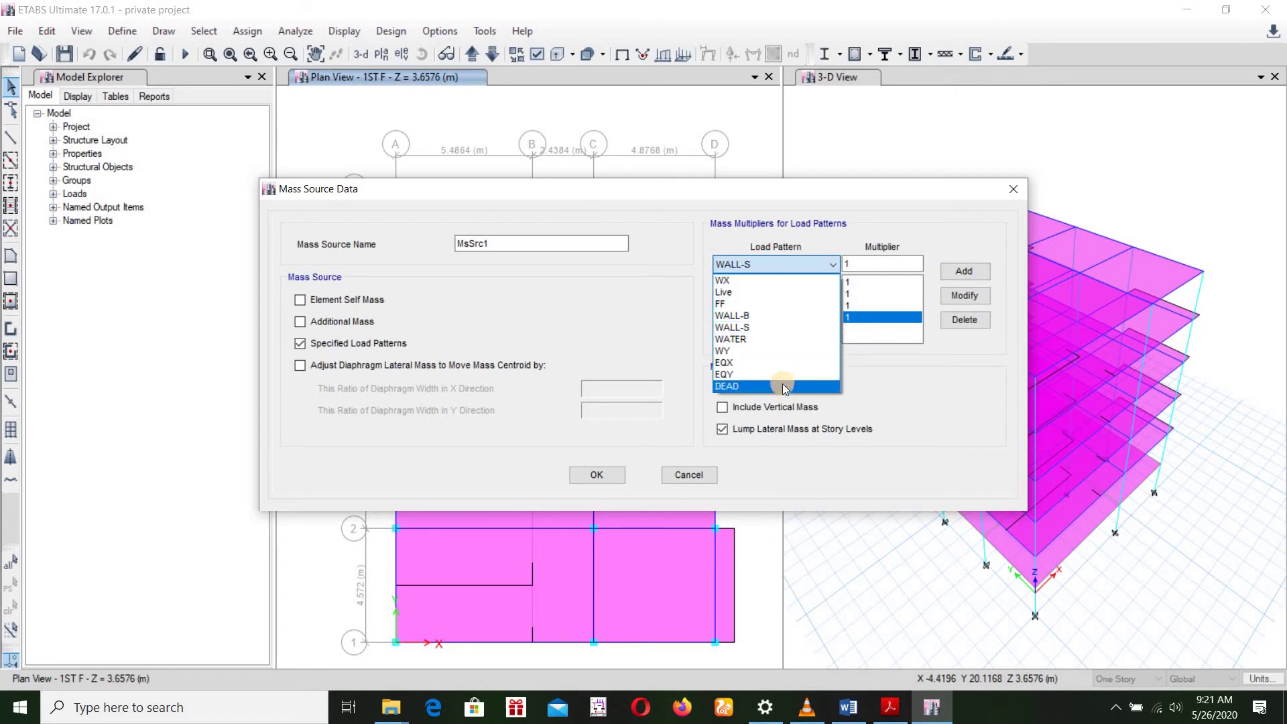
pyautogui.click(689, 226)
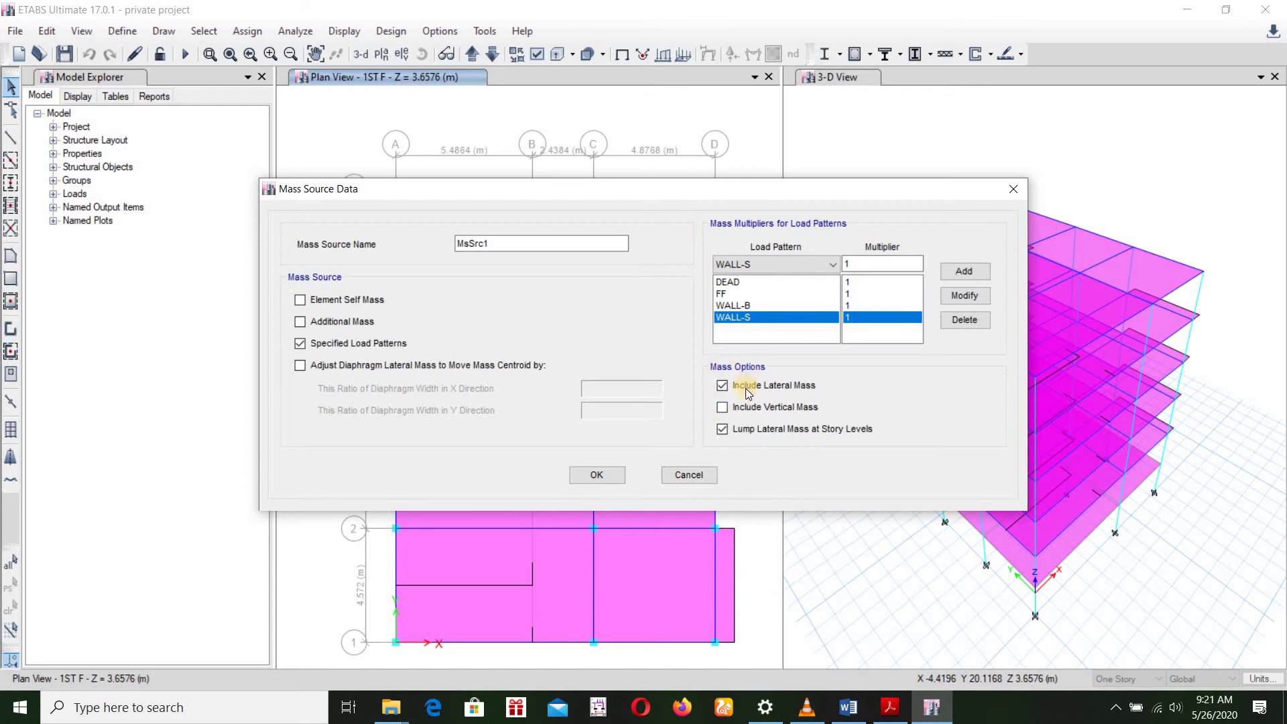
pyautogui.click(822, 389)
pyautogui.click(594, 475)
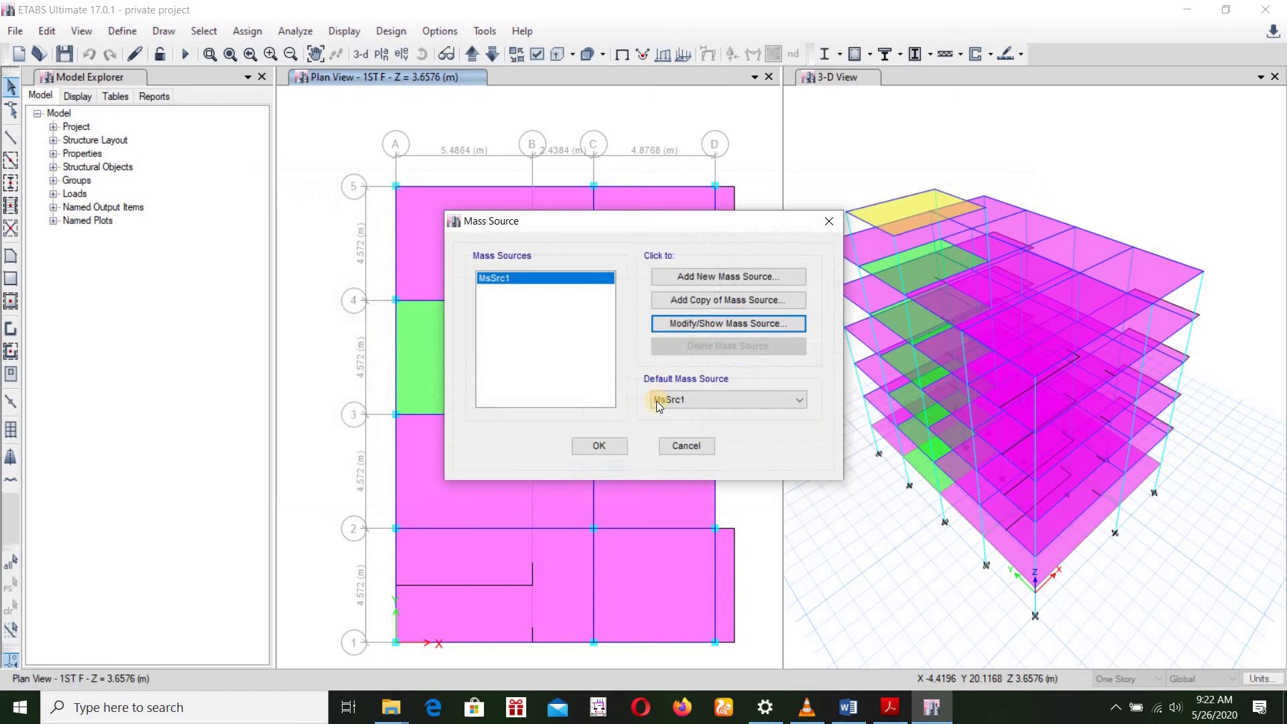
pyautogui.click(613, 447)
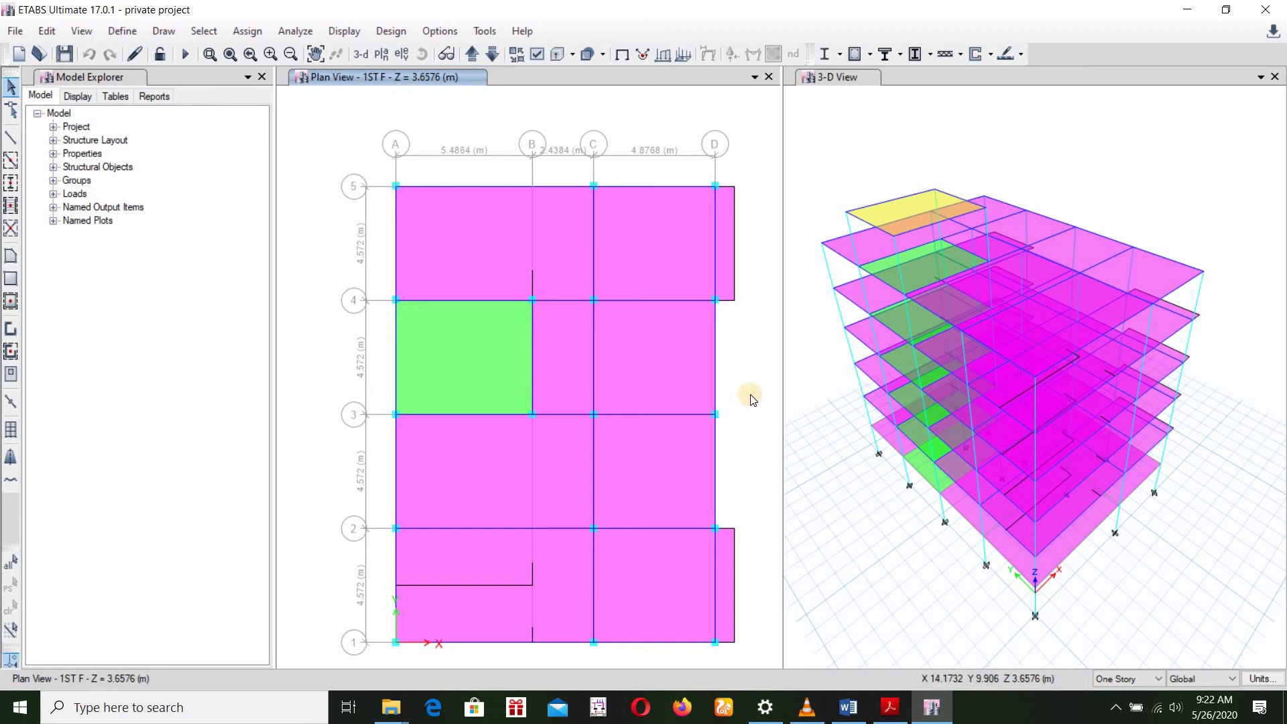
# Step: Review the full list of defined load cases, comparing the dead load entries, and close it without changes
pyautogui.click(122, 33)
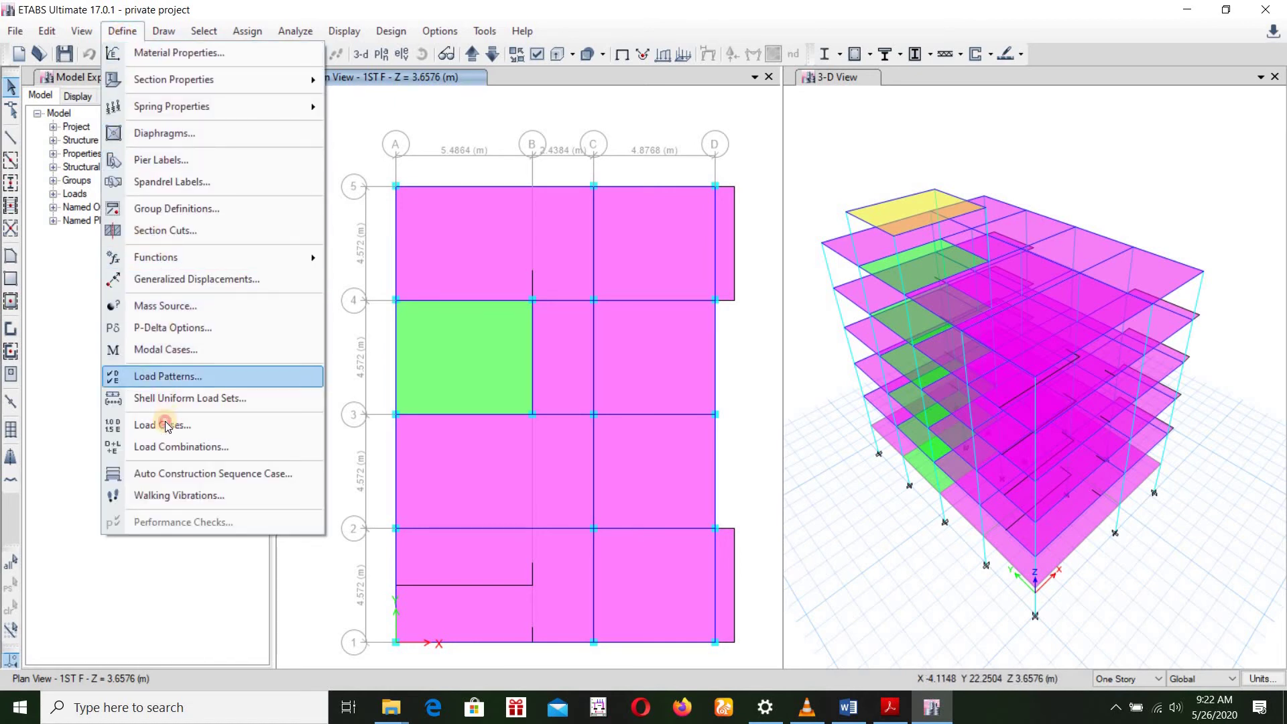
pyautogui.click(203, 417)
pyautogui.scroll(-1, 679, 355)
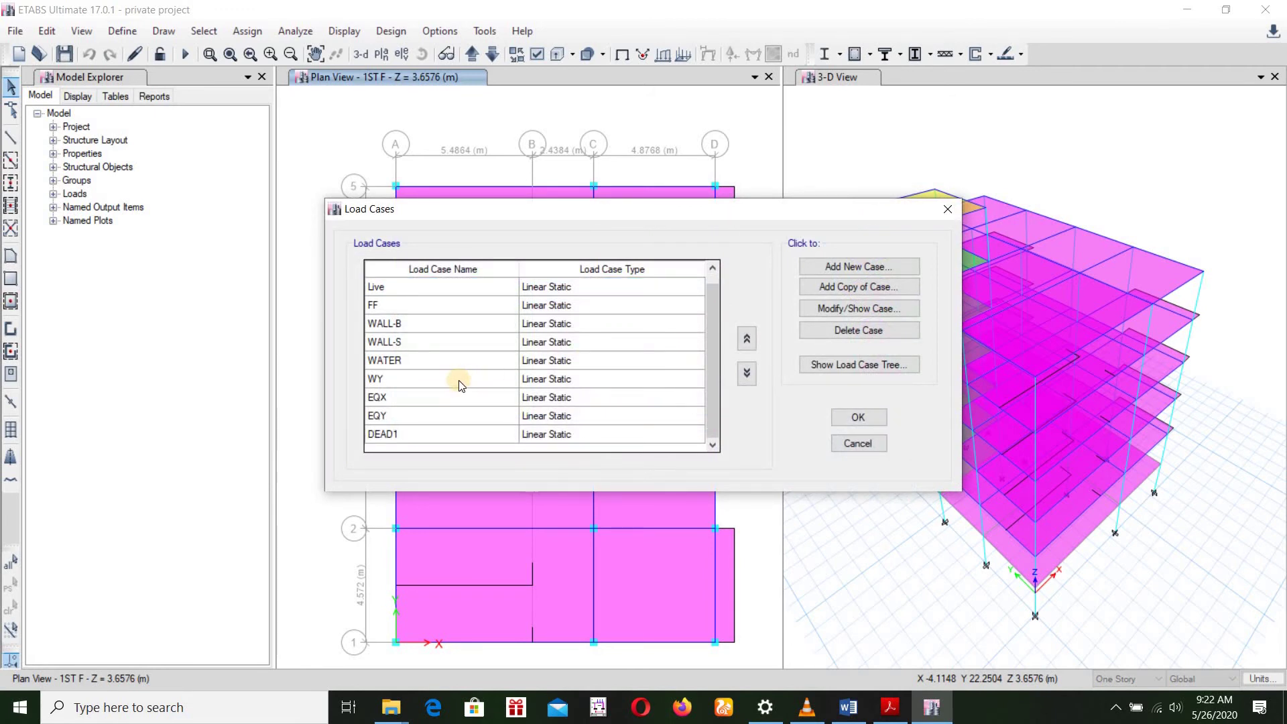
pyautogui.scroll(1, 442, 431)
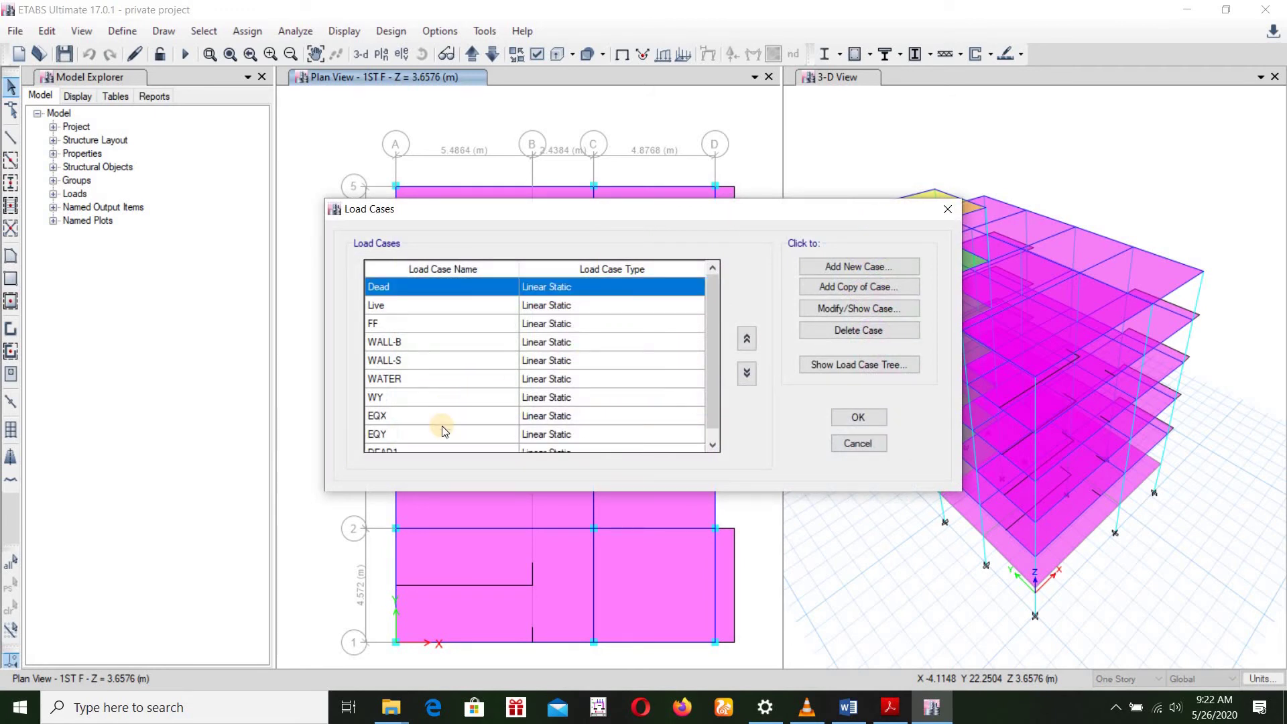
pyautogui.scroll(-1, 443, 430)
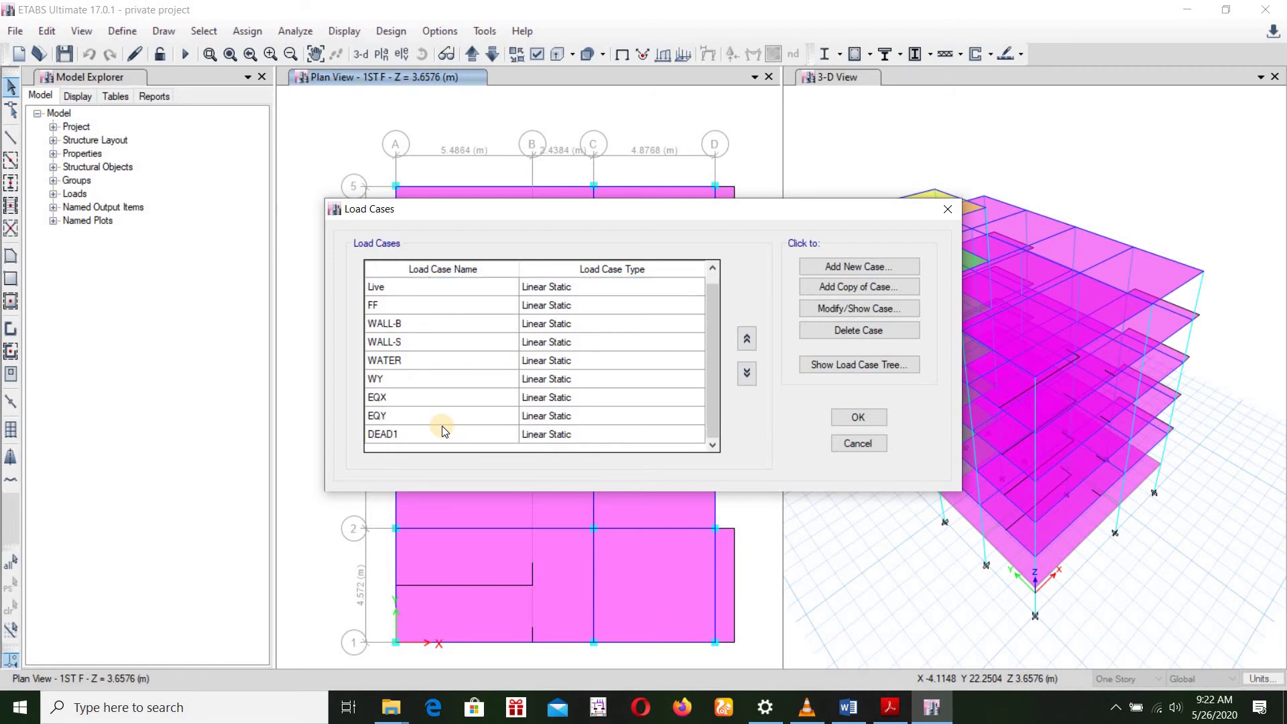
pyautogui.scroll(1, 443, 429)
pyautogui.scroll(-1, 429, 417)
pyautogui.scroll(1, 412, 437)
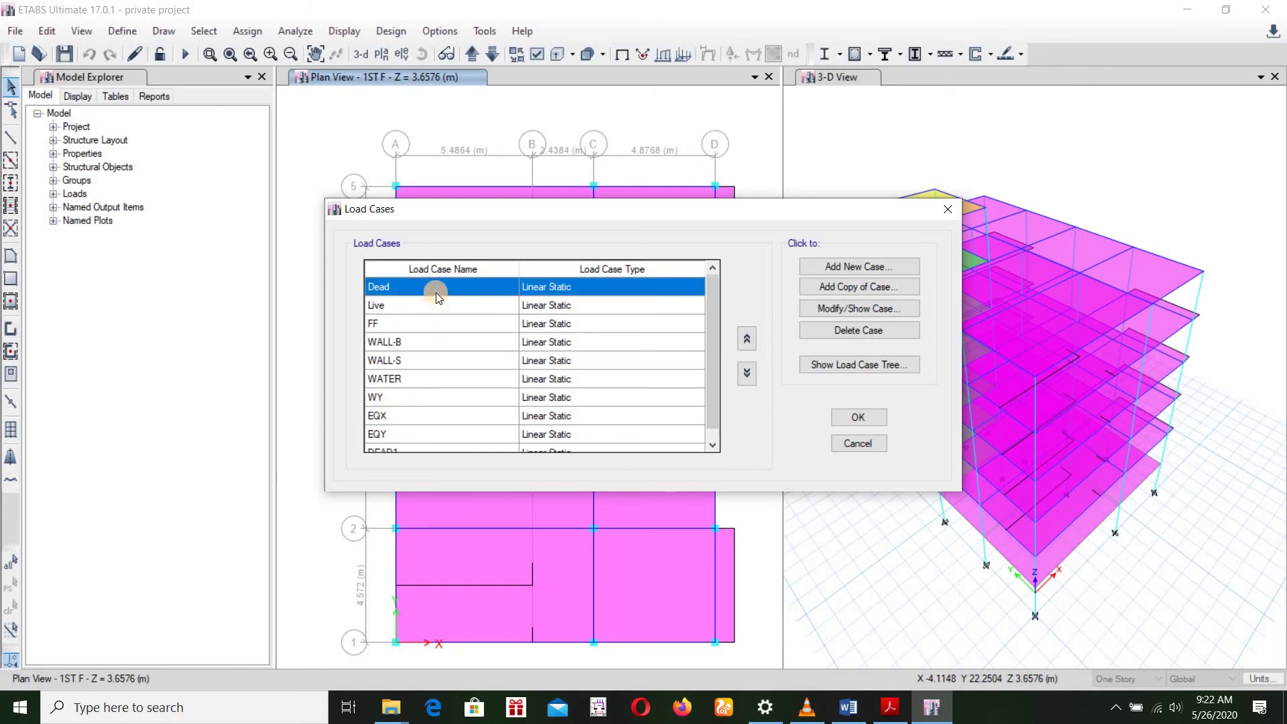
pyautogui.click(947, 209)
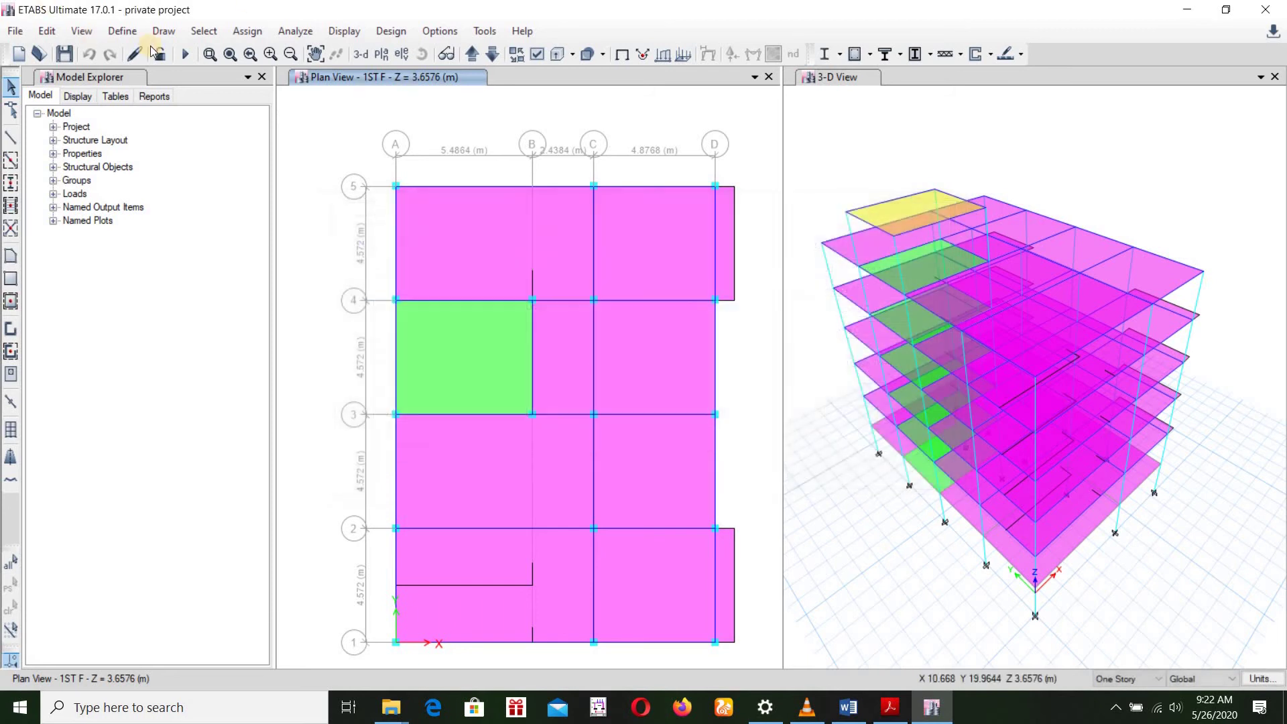
# Step: Review the names and types of all defined load patterns and close the list without changes
pyautogui.click(122, 31)
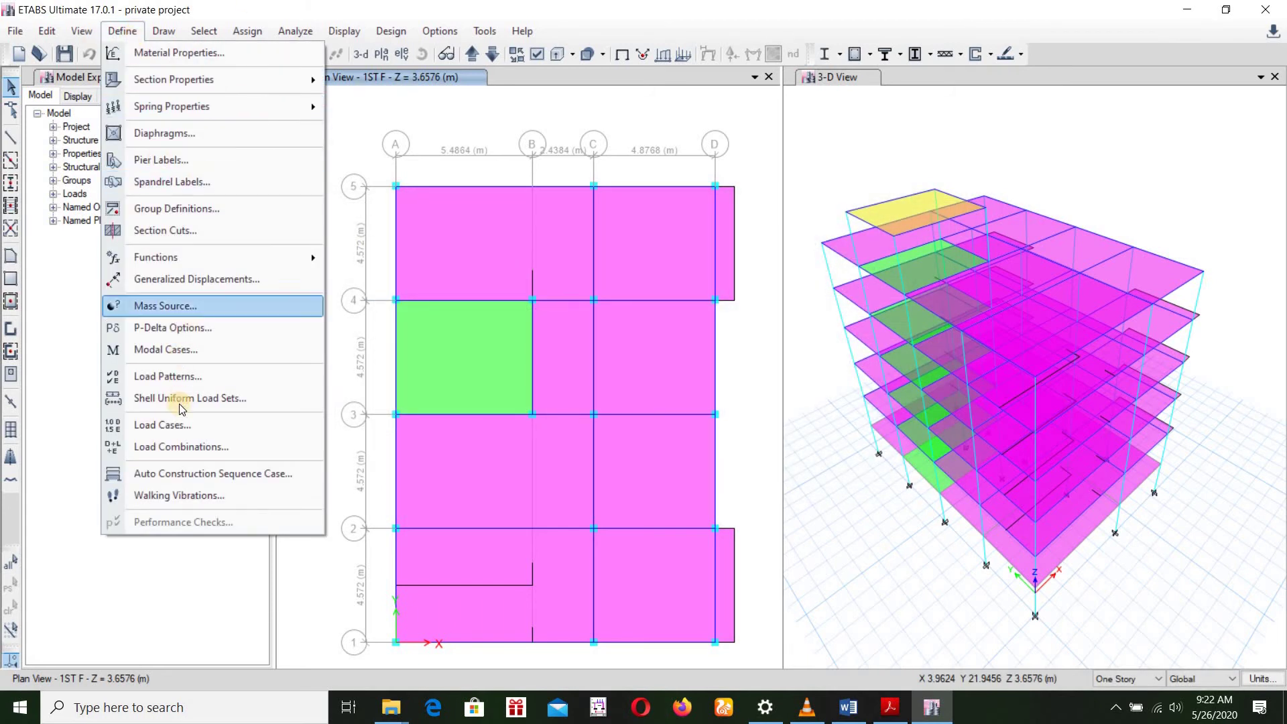
pyautogui.click(179, 376)
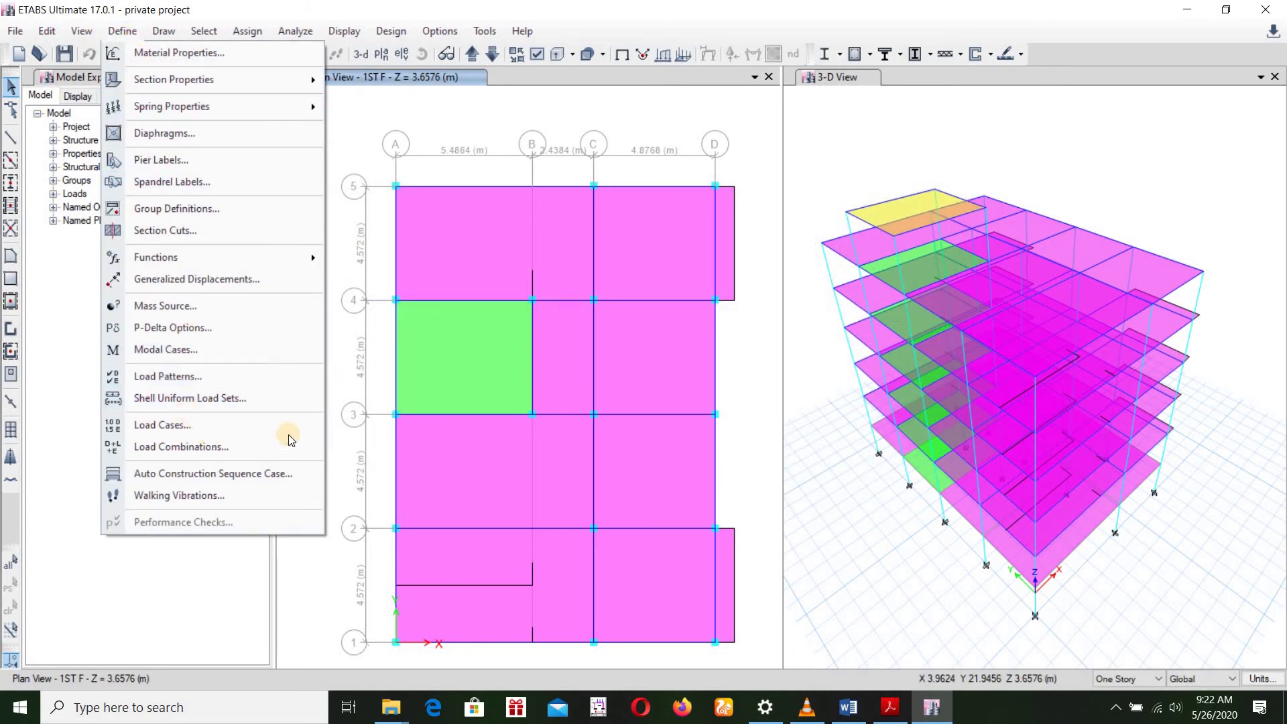
pyautogui.scroll(-1, 384, 416)
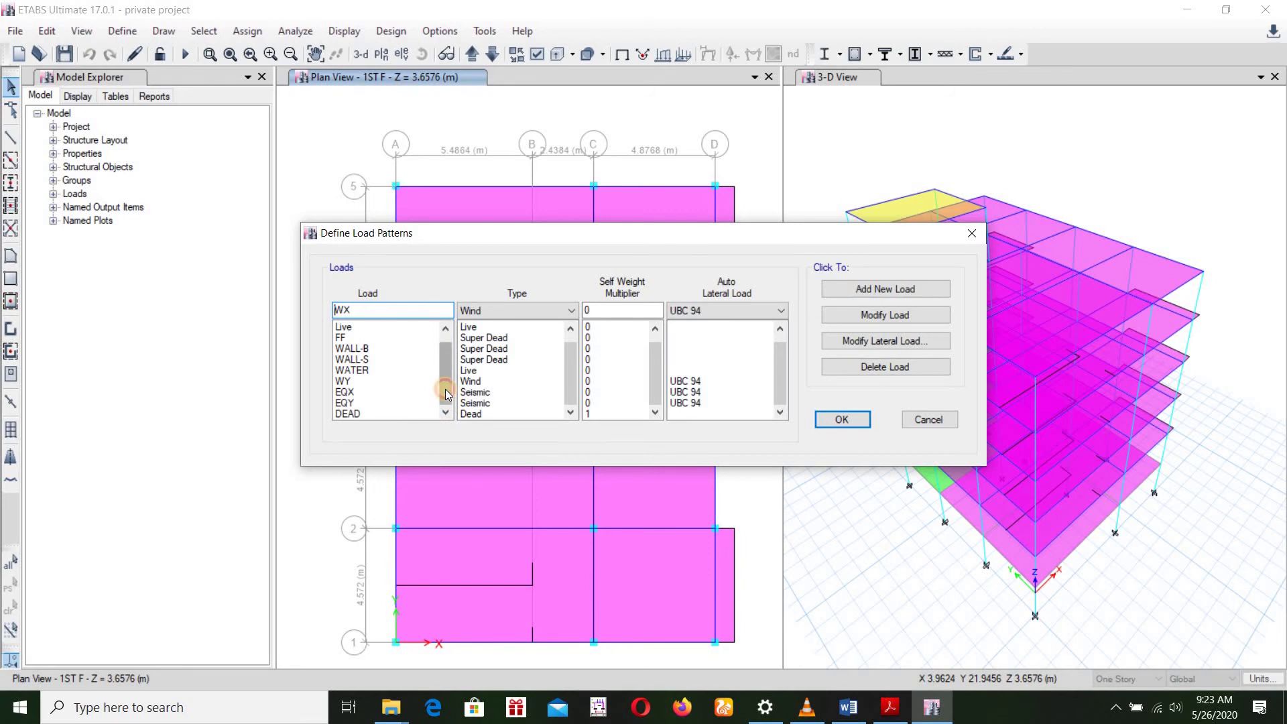
pyautogui.scroll(1, 445, 375)
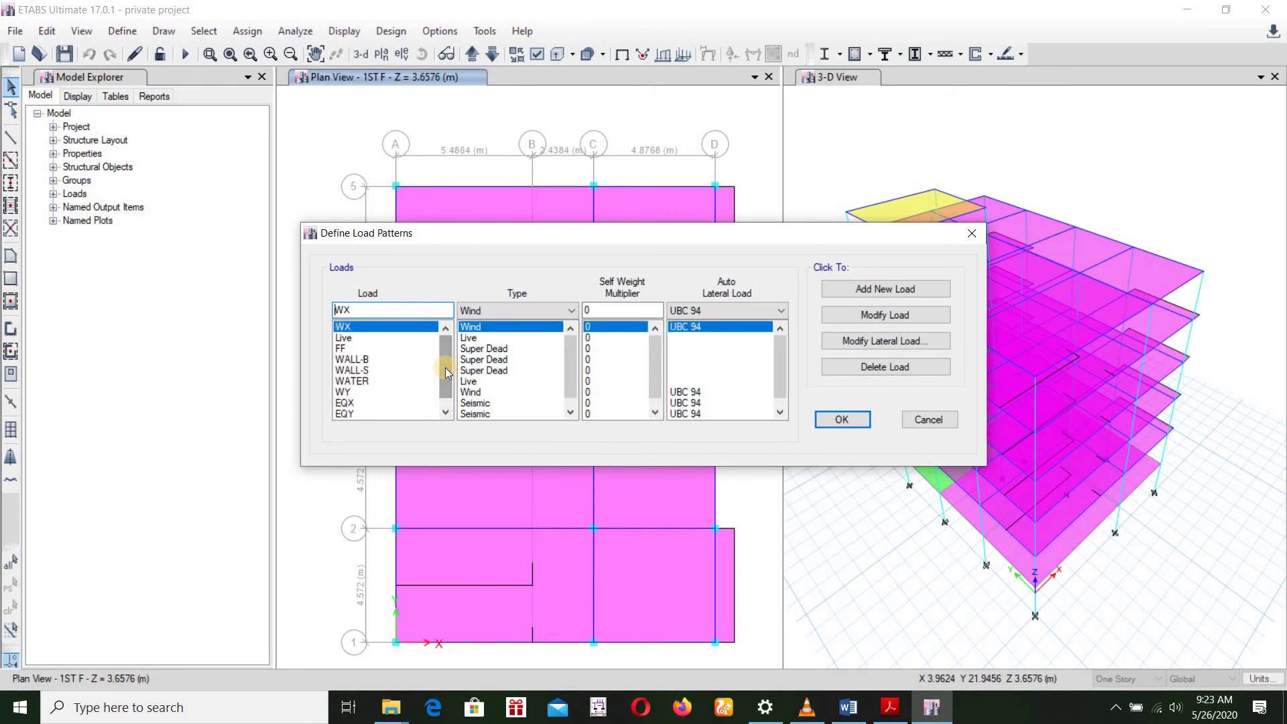
pyautogui.click(395, 372)
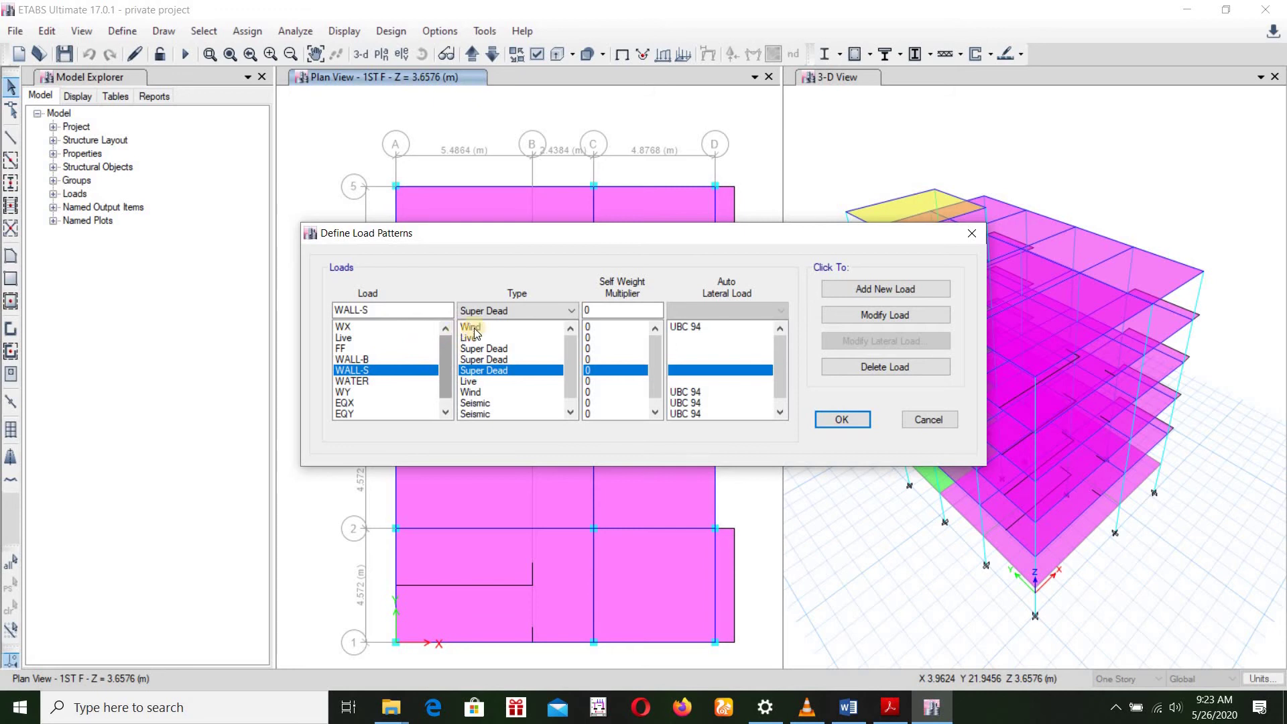
pyautogui.click(443, 392)
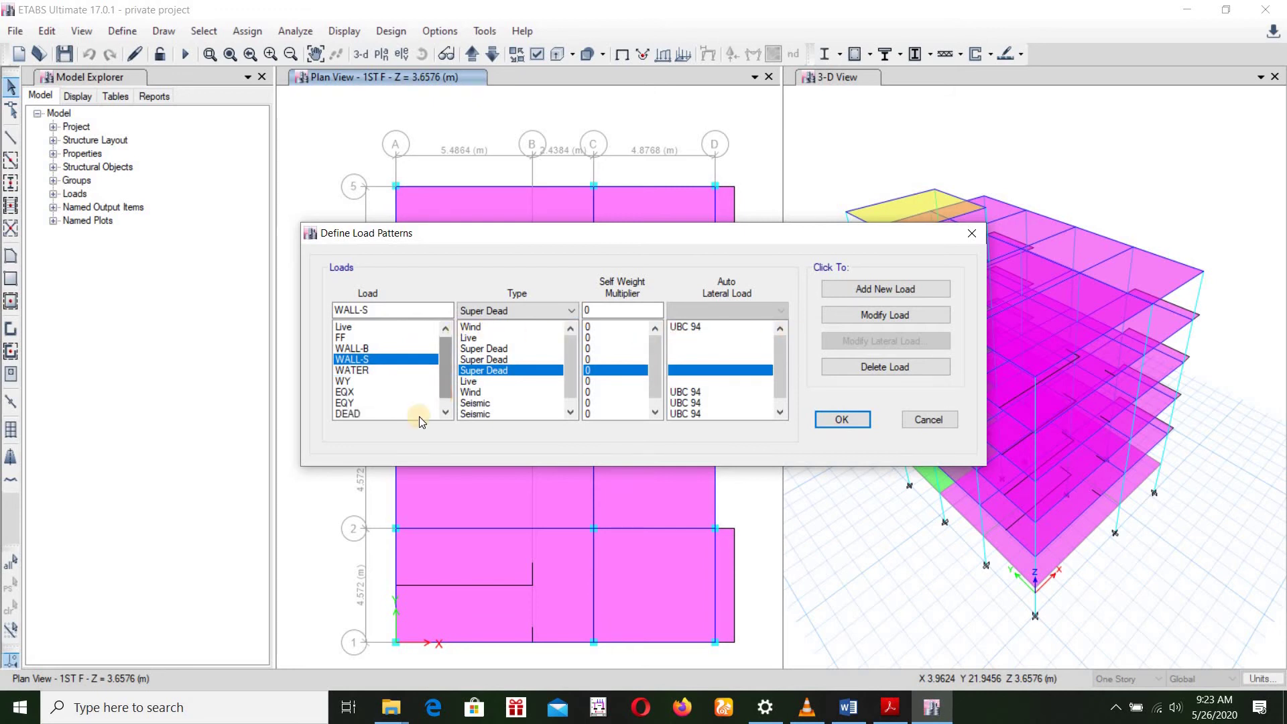
pyautogui.click(839, 420)
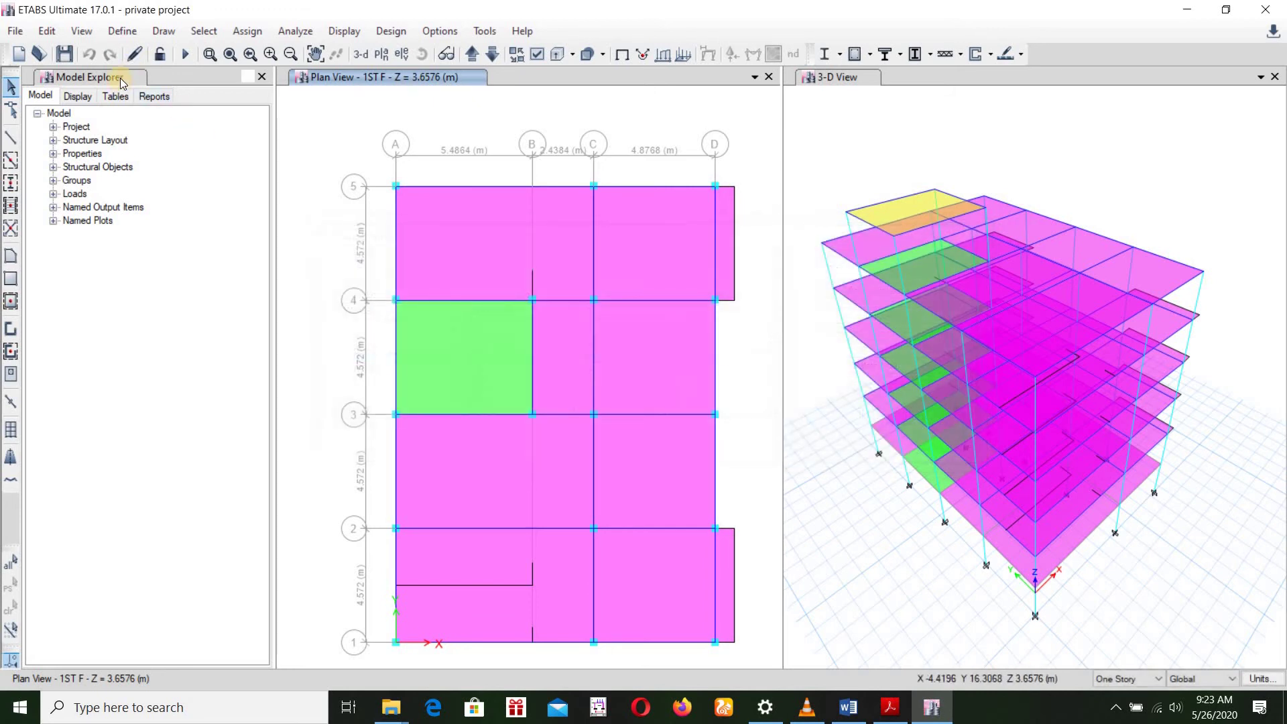
# Step: Check the defined load cases against the load patterns and close the list without changes
pyautogui.click(122, 31)
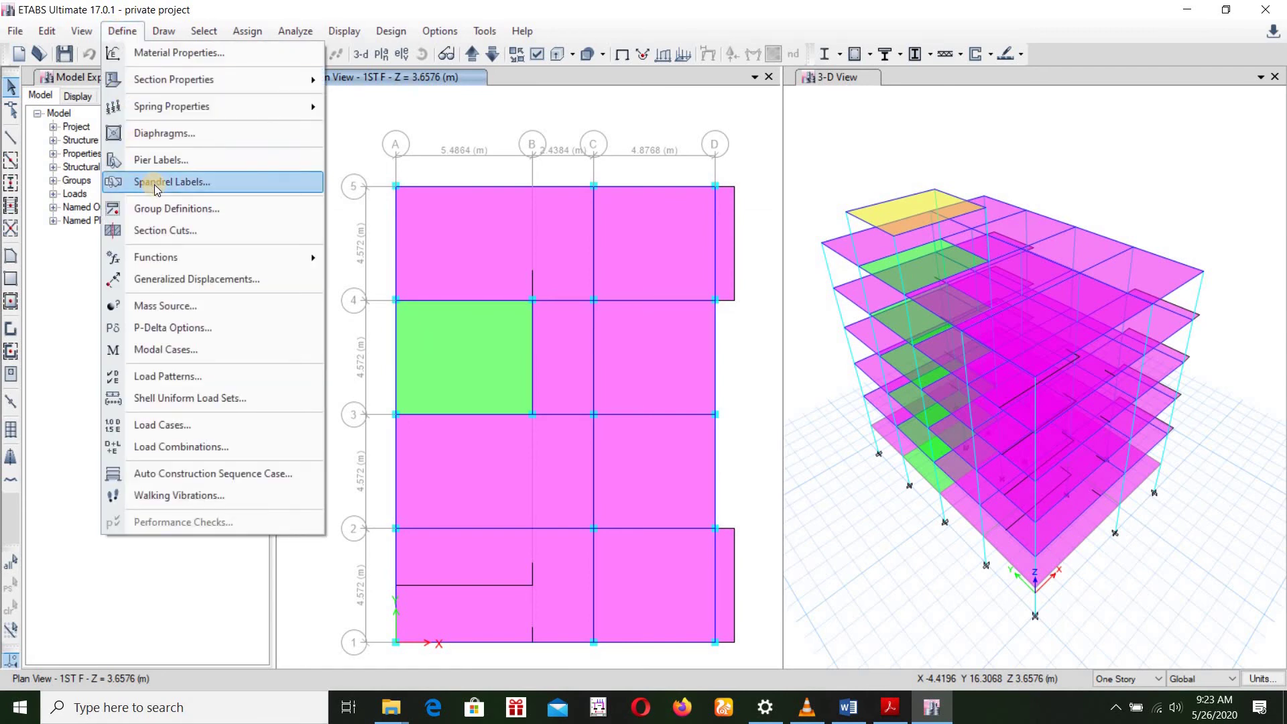
pyautogui.click(187, 426)
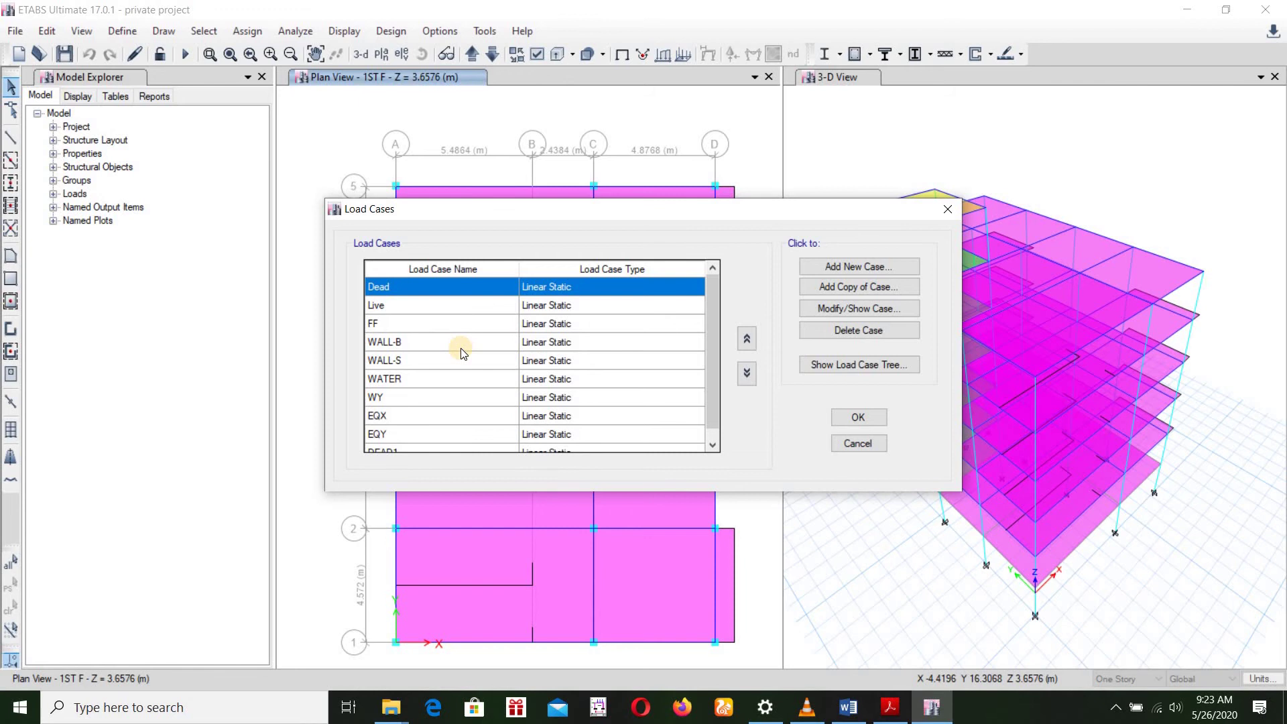
pyautogui.scroll(-1, 461, 353)
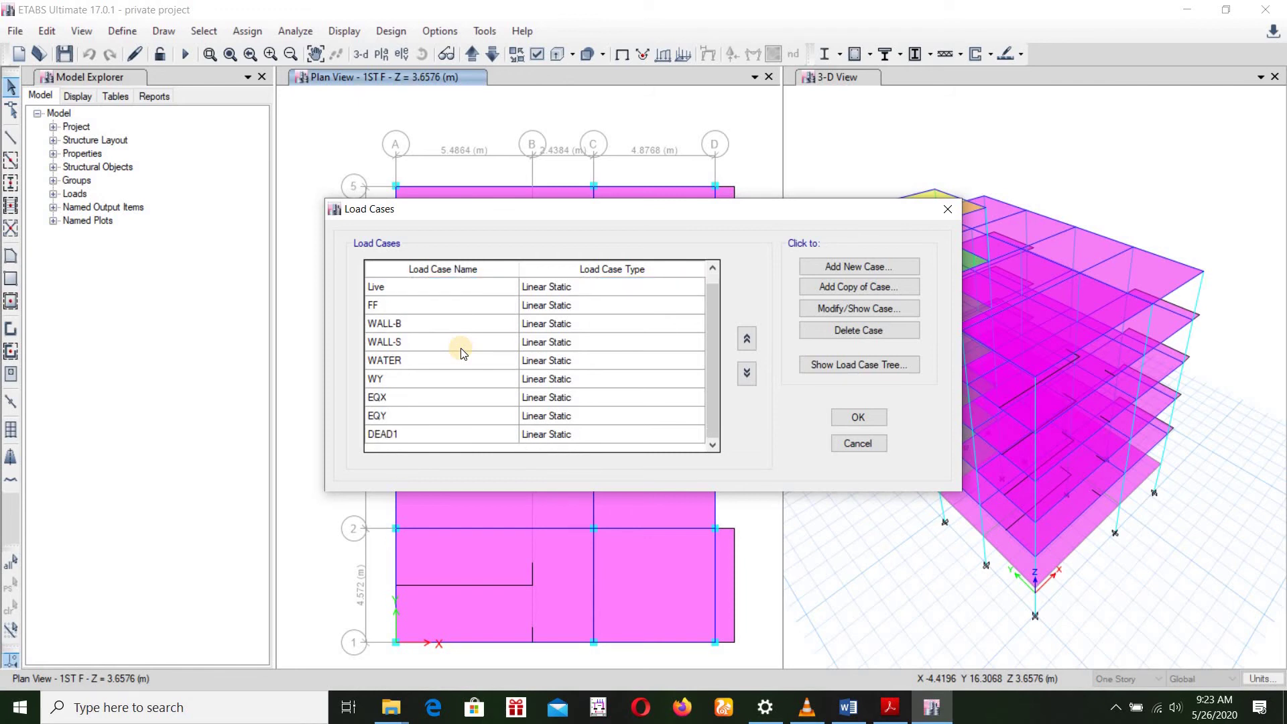
pyautogui.scroll(1, 461, 353)
pyautogui.scroll(-1, 461, 353)
pyautogui.scroll(1, 577, 376)
pyautogui.click(858, 417)
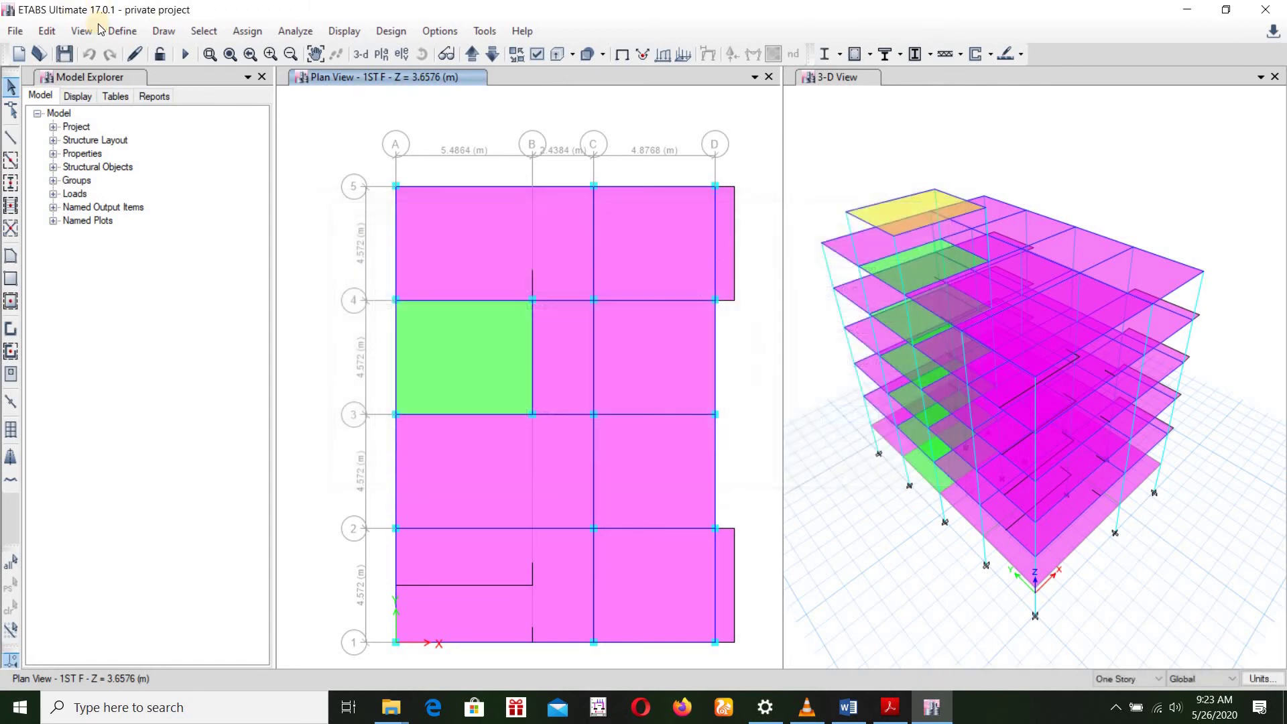
# Step: Delete the WX wind load pattern, including its use in the analysis case Dead
pyautogui.click(121, 31)
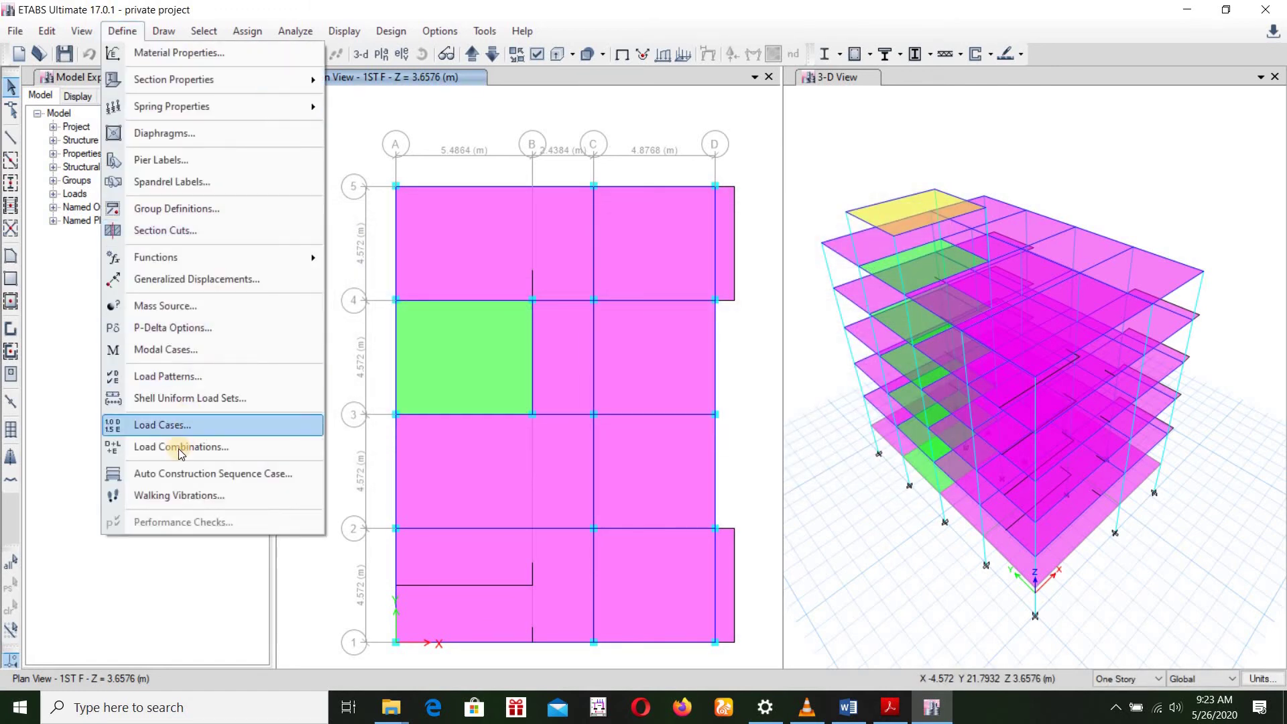
pyautogui.click(167, 376)
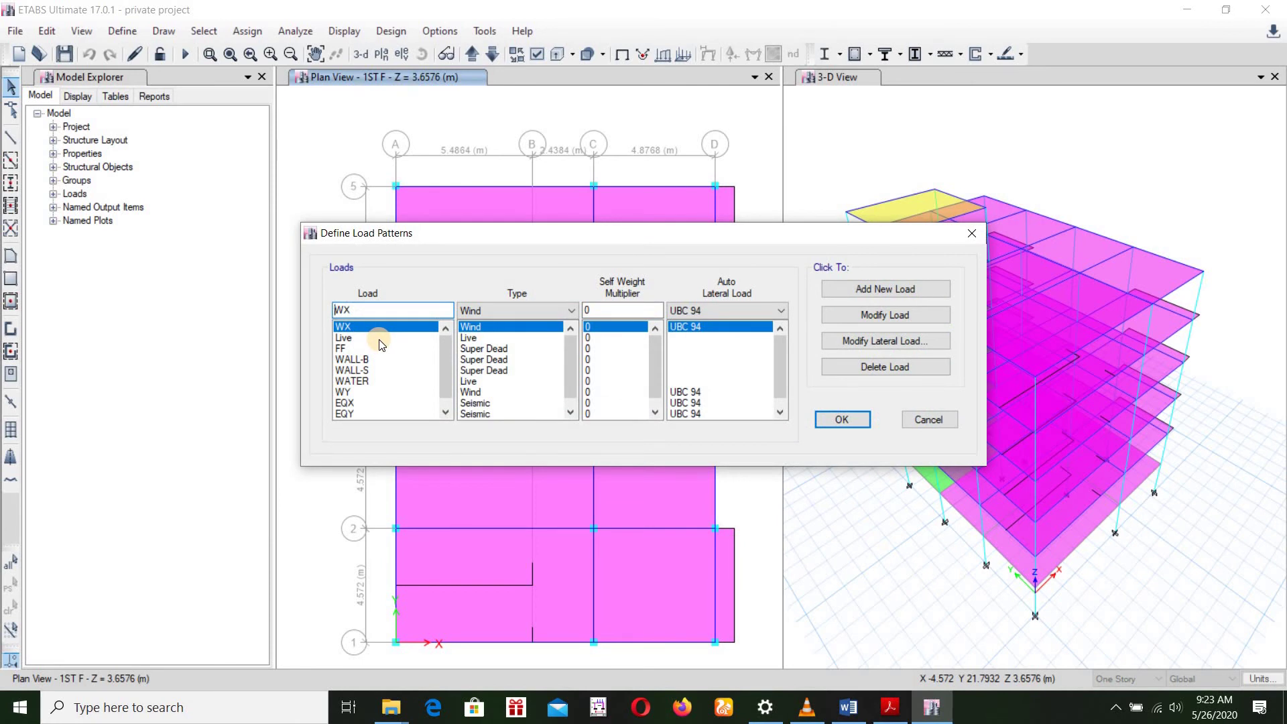
pyautogui.click(899, 288)
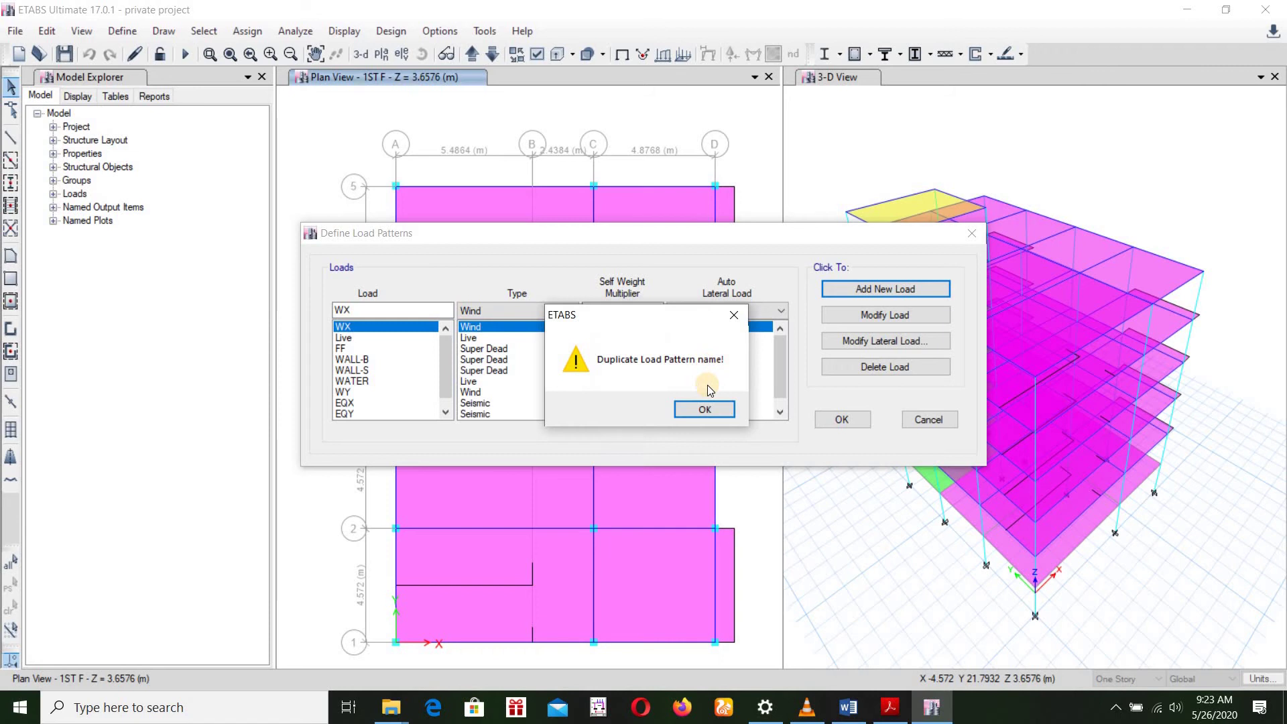
pyautogui.click(706, 411)
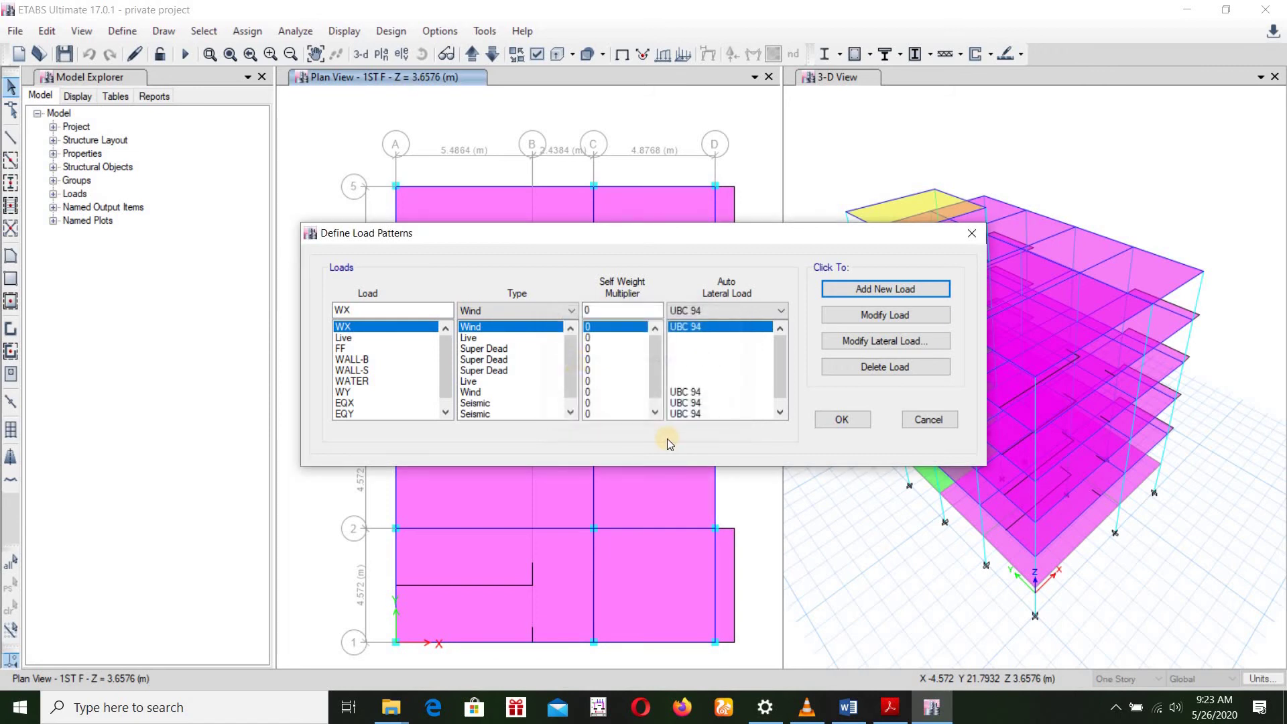
pyautogui.click(388, 381)
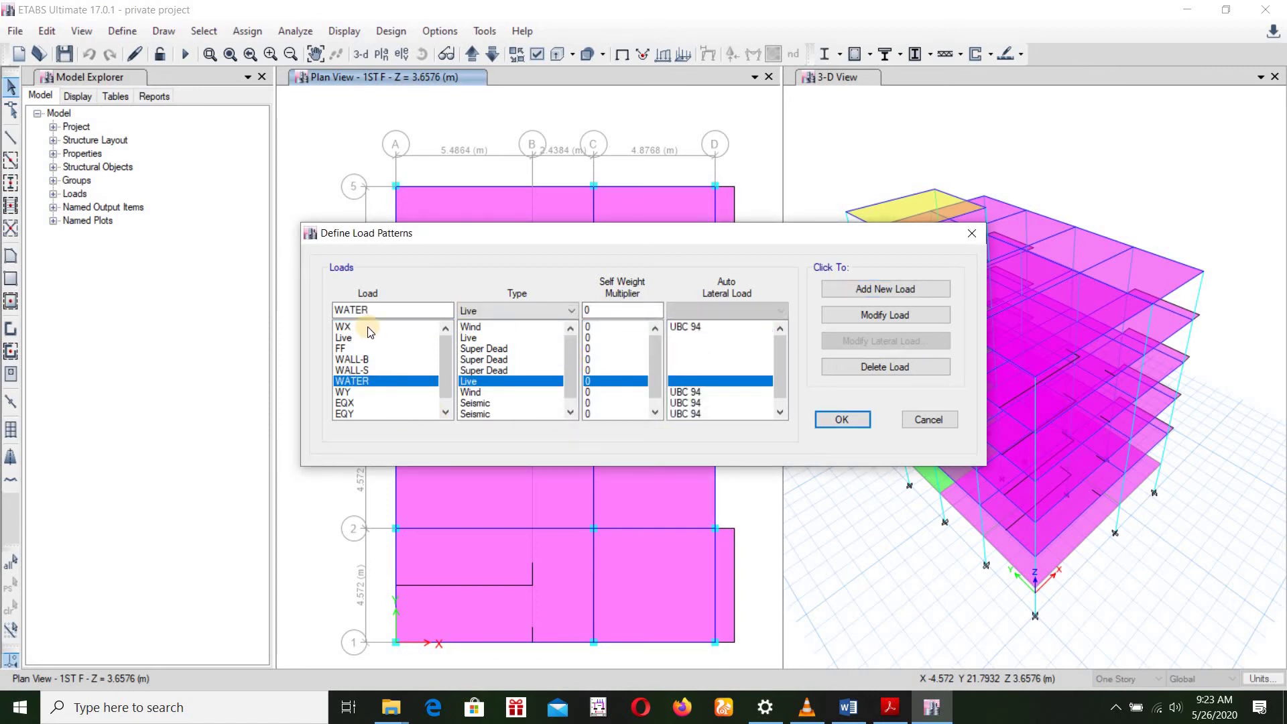
pyautogui.click(367, 327)
pyautogui.click(839, 371)
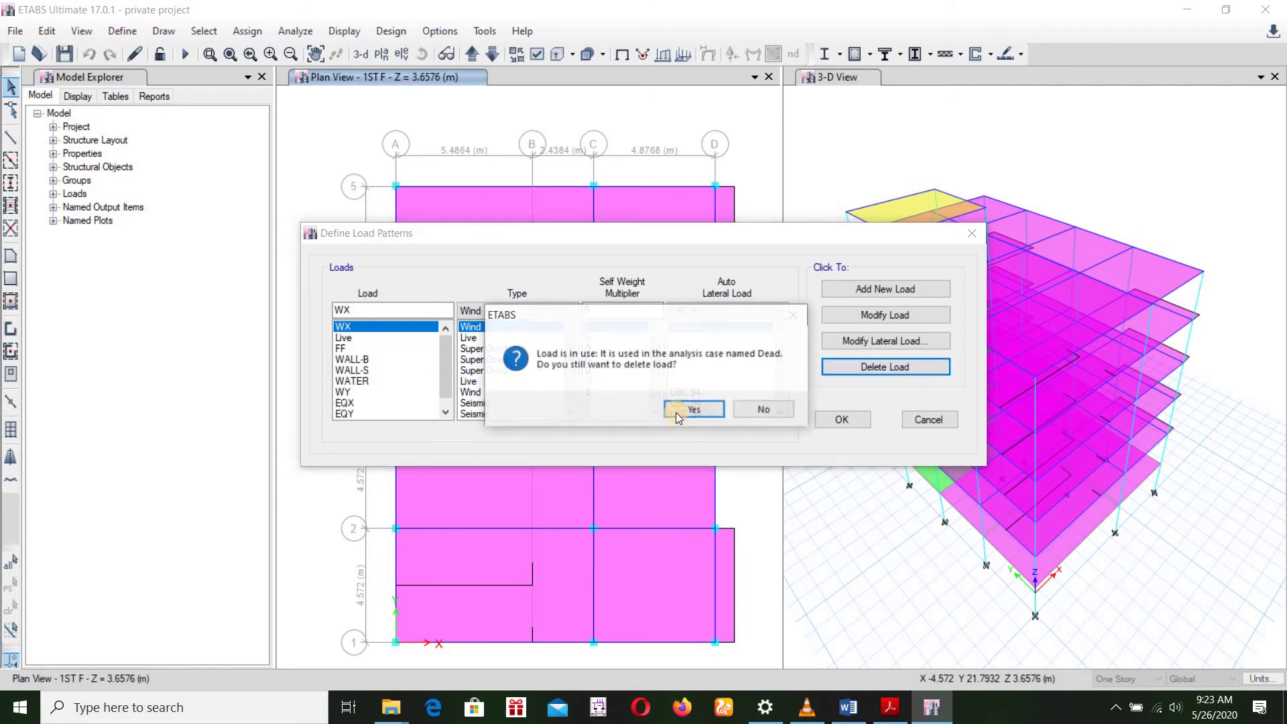
pyautogui.click(675, 411)
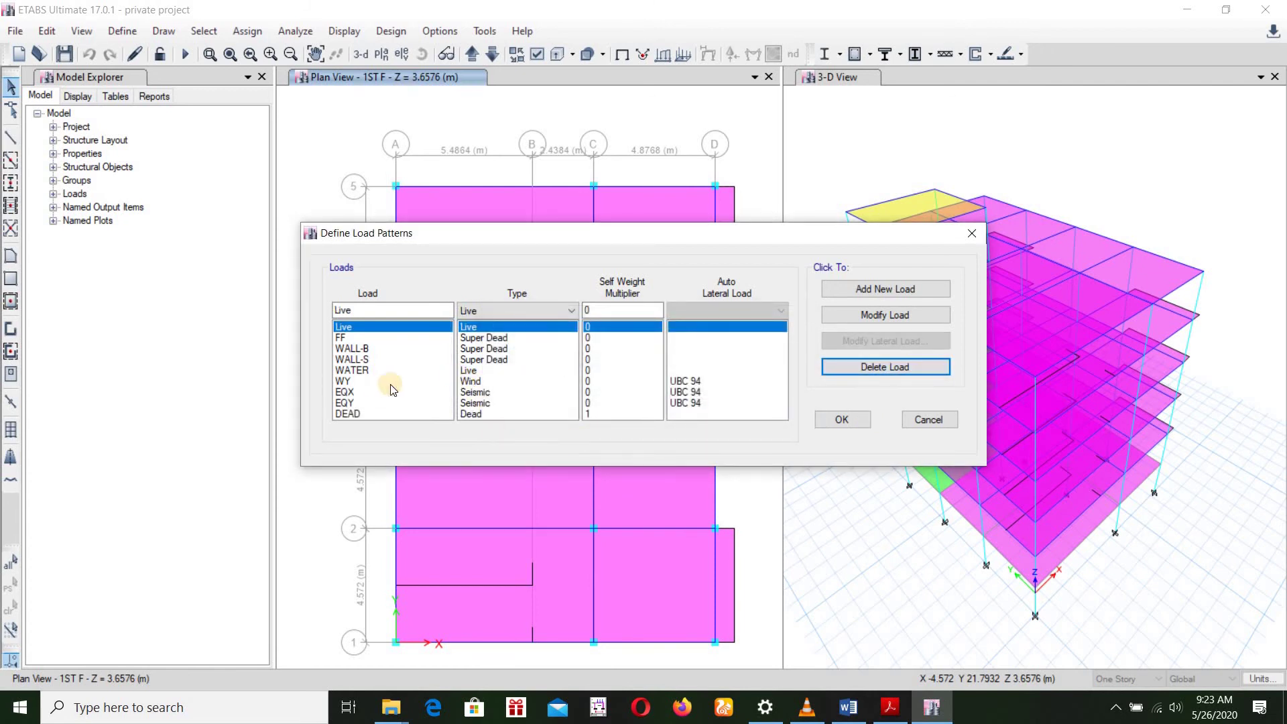
# Step: Add a load pattern named WX of type Wind with UBC 94 as its auto lateral load
pyautogui.click(382, 311)
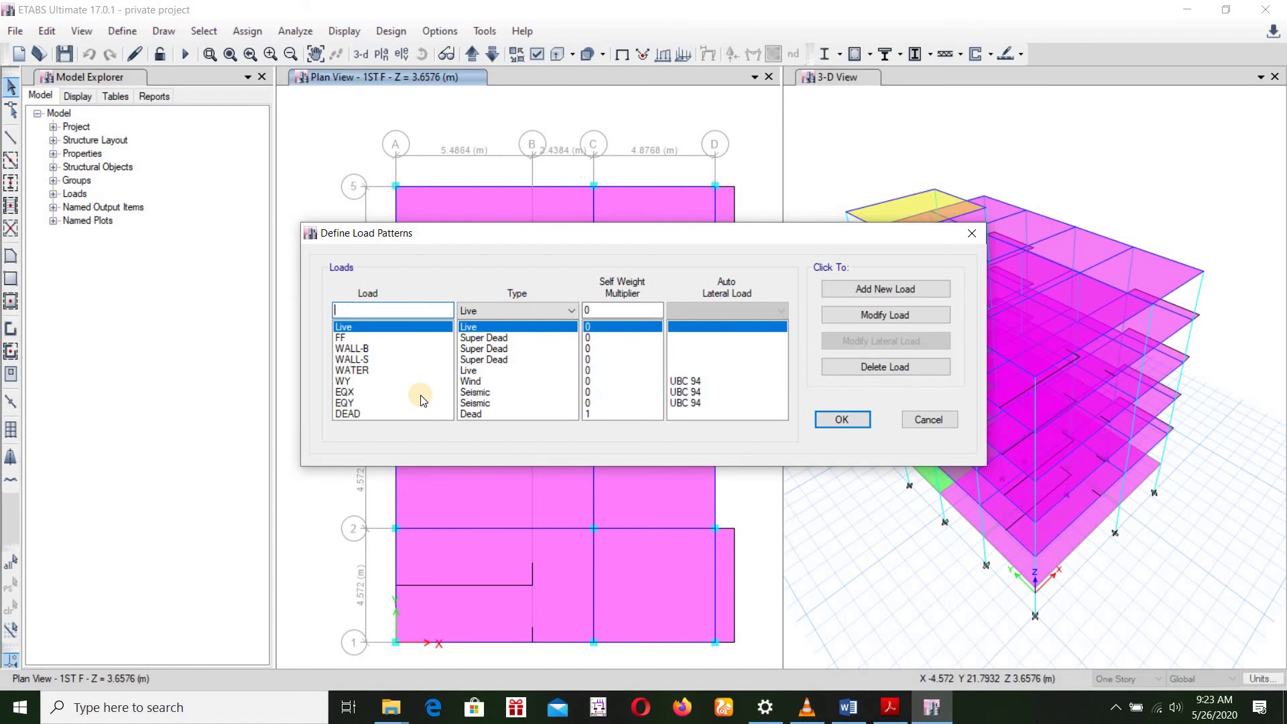
pyautogui.click(518, 309)
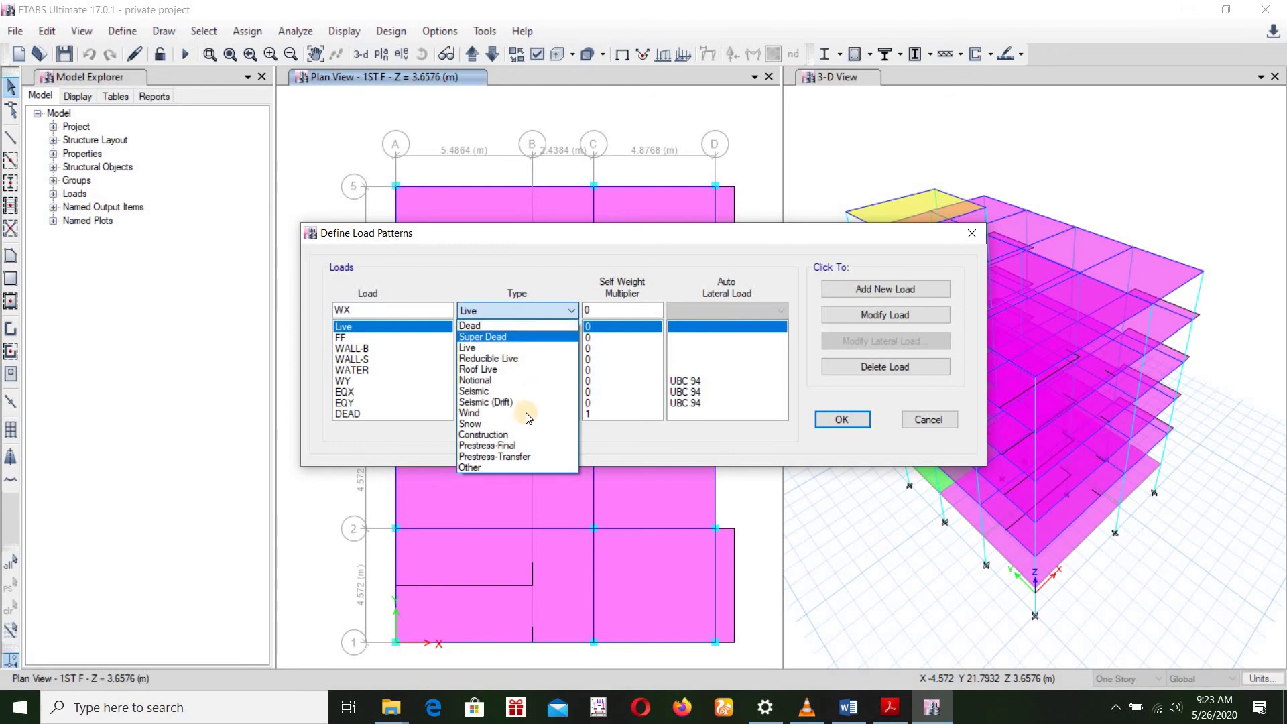
pyautogui.click(567, 412)
pyautogui.click(736, 310)
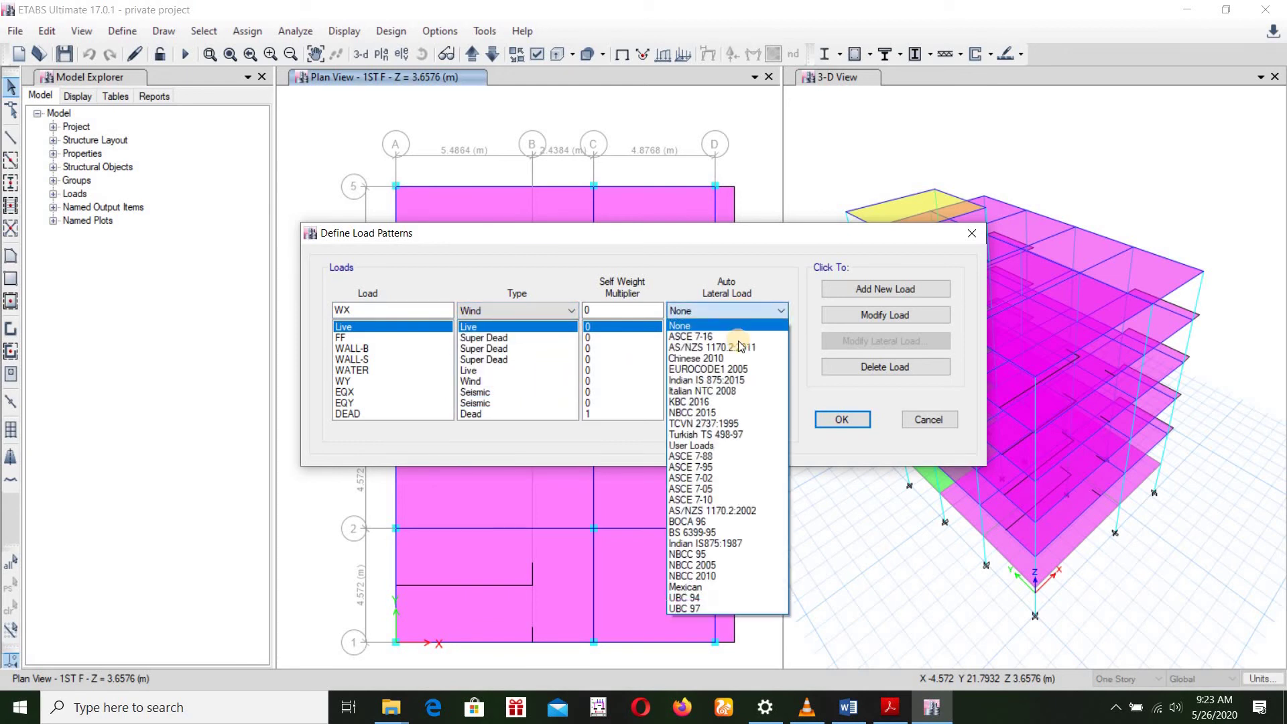
pyautogui.click(738, 597)
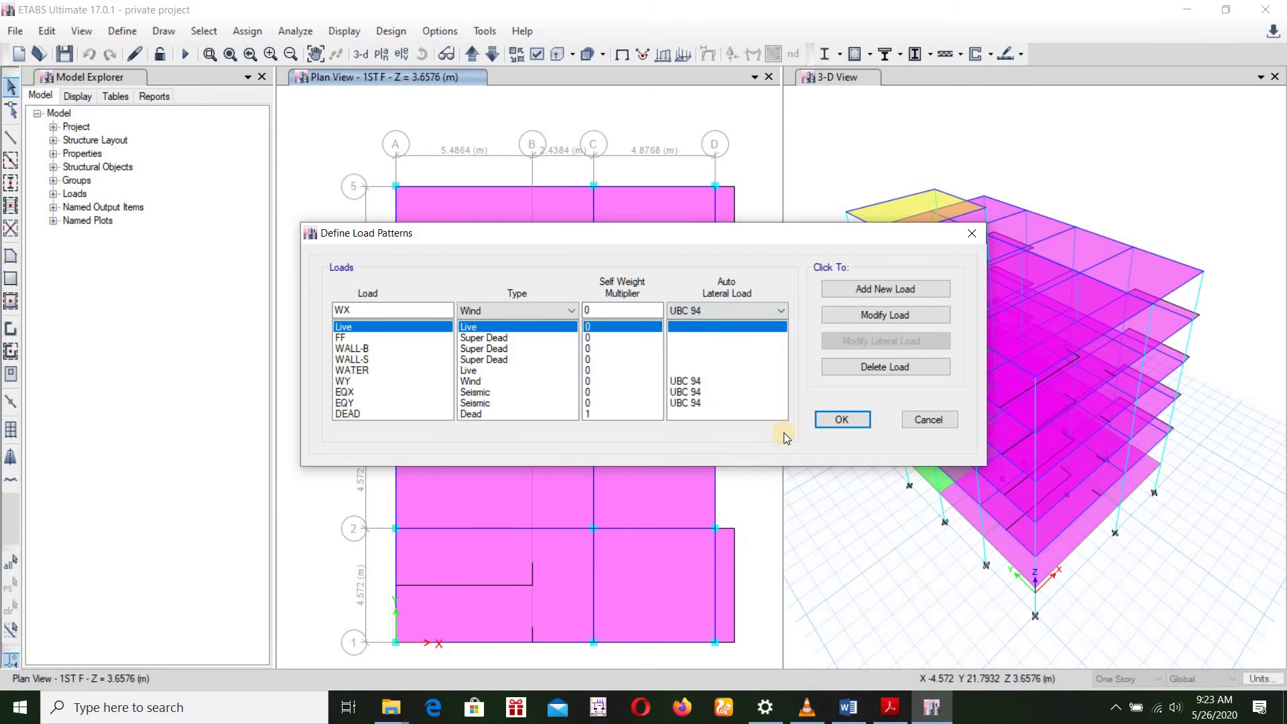
pyautogui.click(862, 291)
# Step: Set the wind exposure direction angle of the WX pattern to 0 degrees only
pyautogui.click(850, 345)
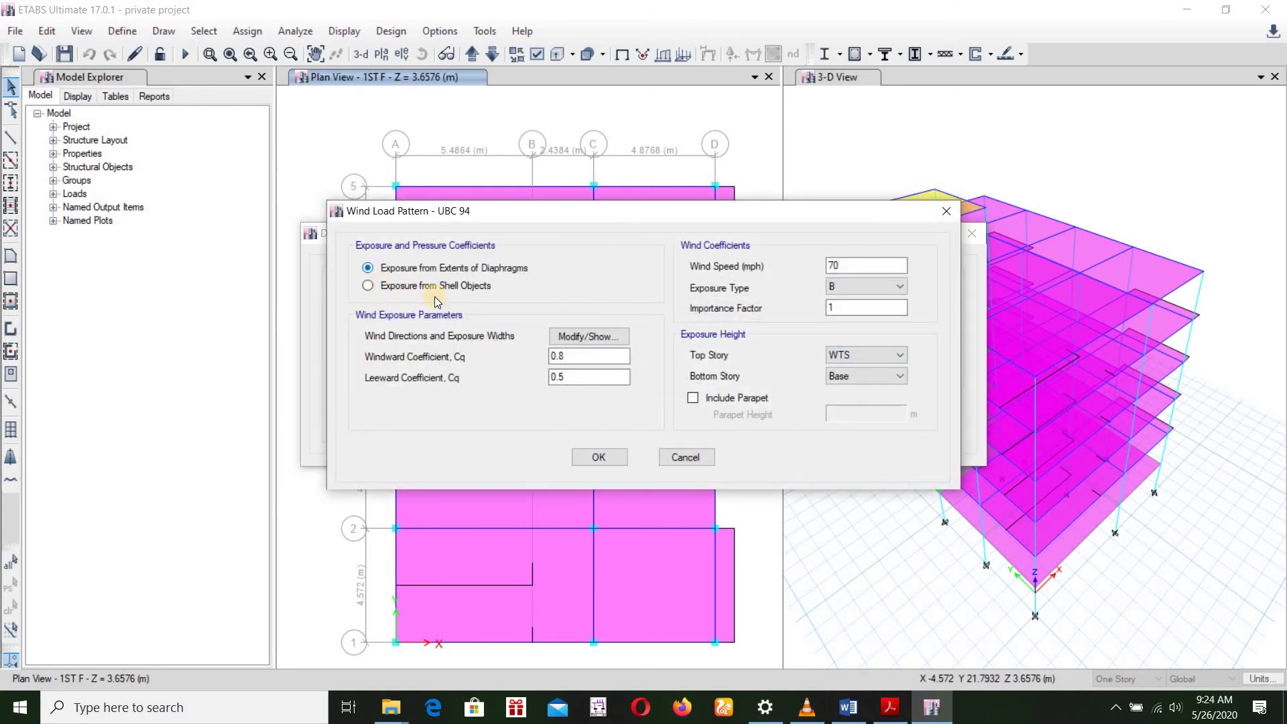
pyautogui.click(603, 339)
pyautogui.moveTo(608, 132); pyautogui.dragTo(454, 151)
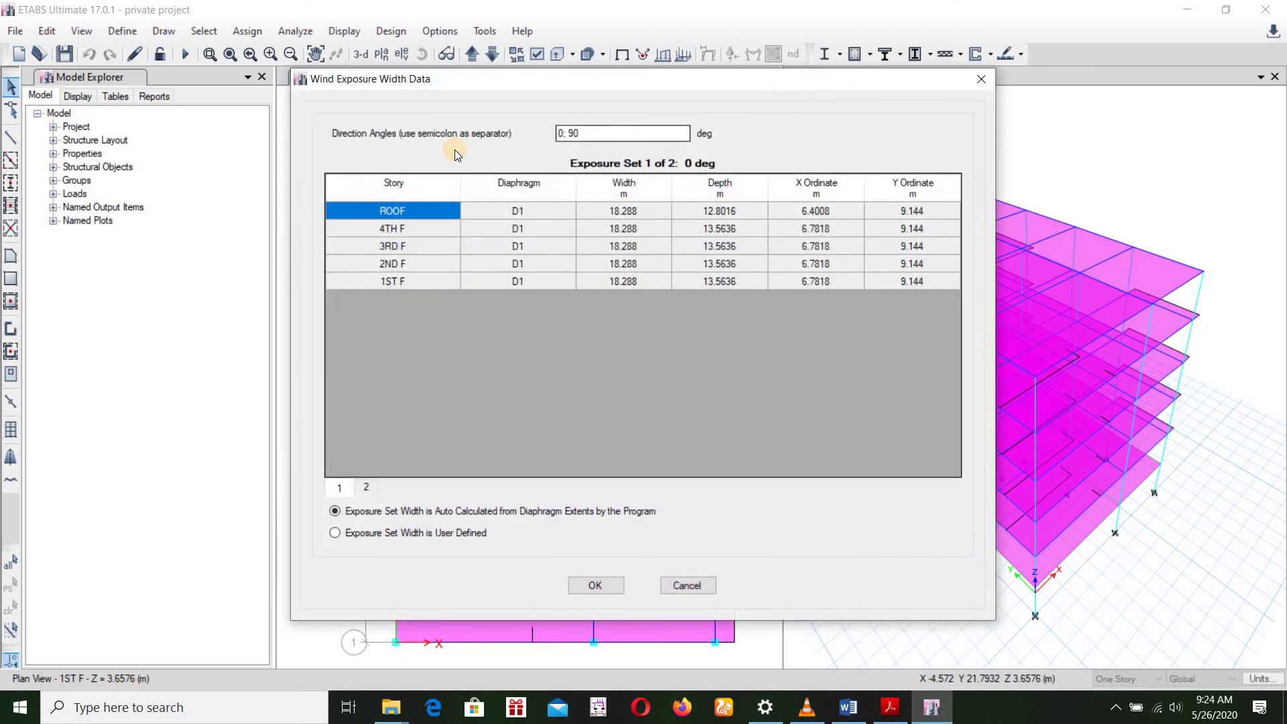
pyautogui.write('0')
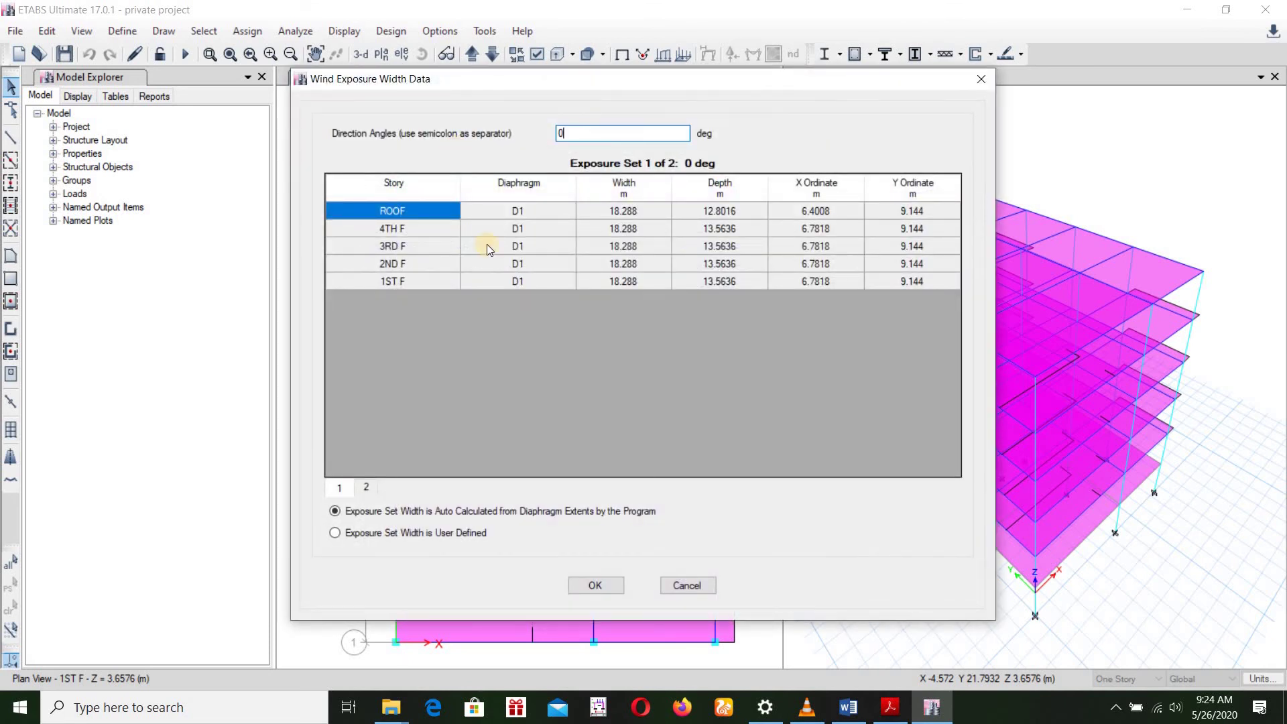
pyautogui.click(596, 586)
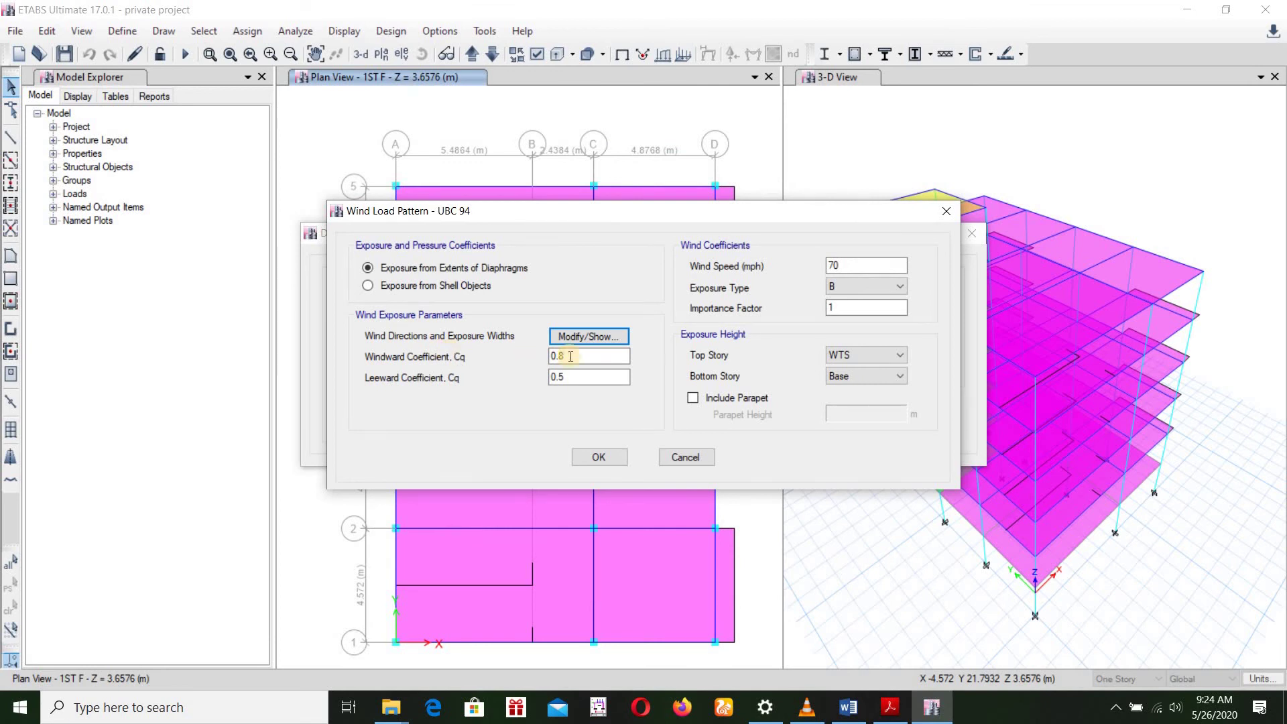
# Step: Set WX's windward coefficient to 1.43, its leeward coefficient to 0.001 and its wind speed to 210*1.61 mph
pyautogui.press('Tab')
pyautogui.write('1')
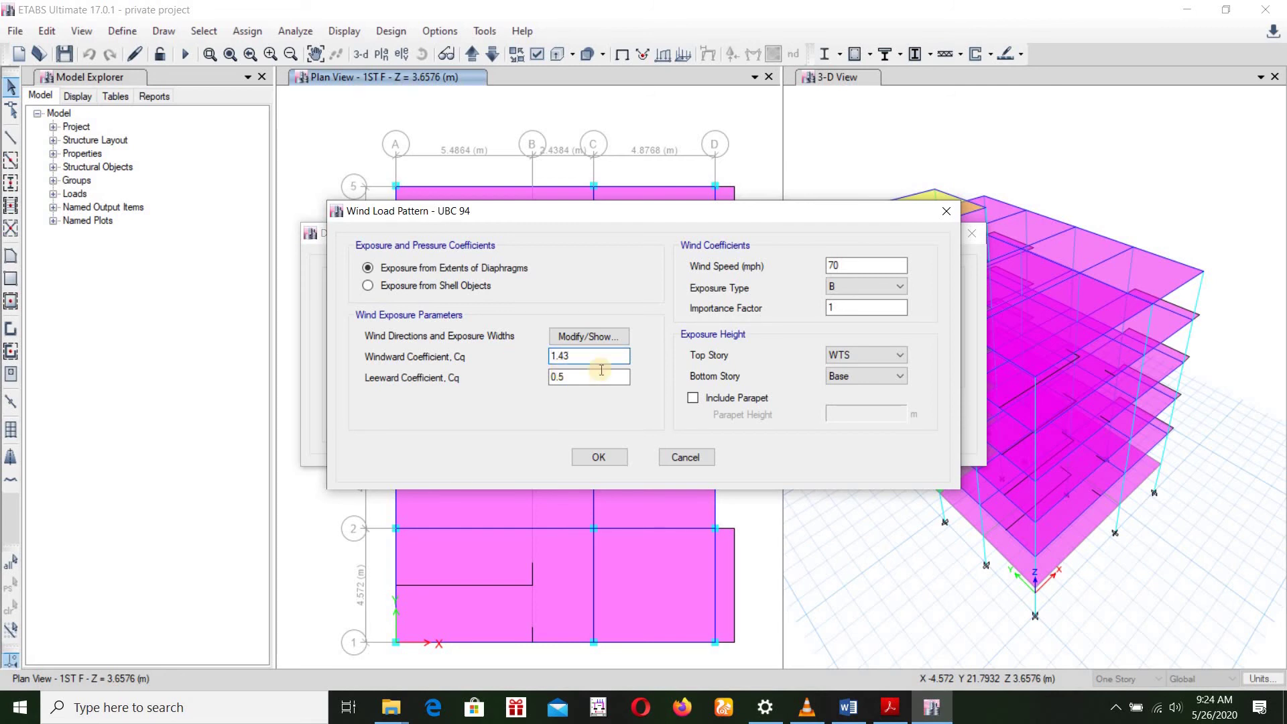
pyautogui.press('Tab')
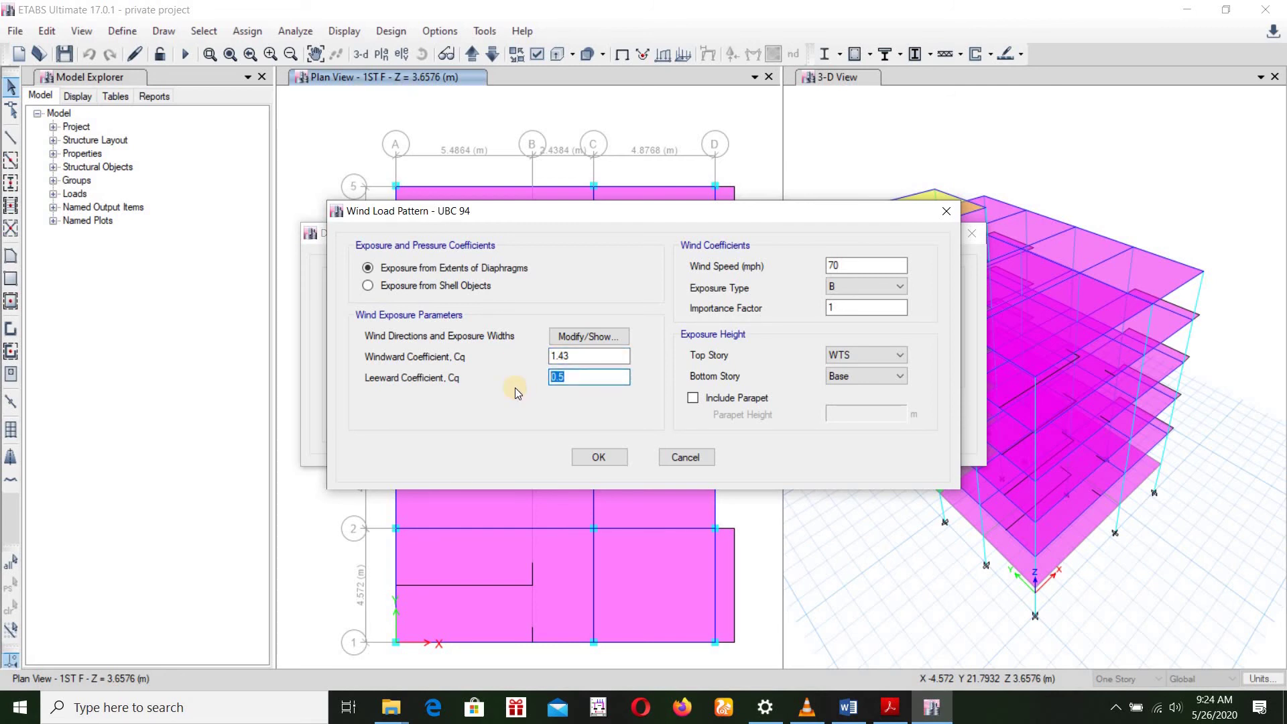
pyautogui.write('0.001')
pyautogui.moveTo(859, 261); pyautogui.dragTo(776, 274)
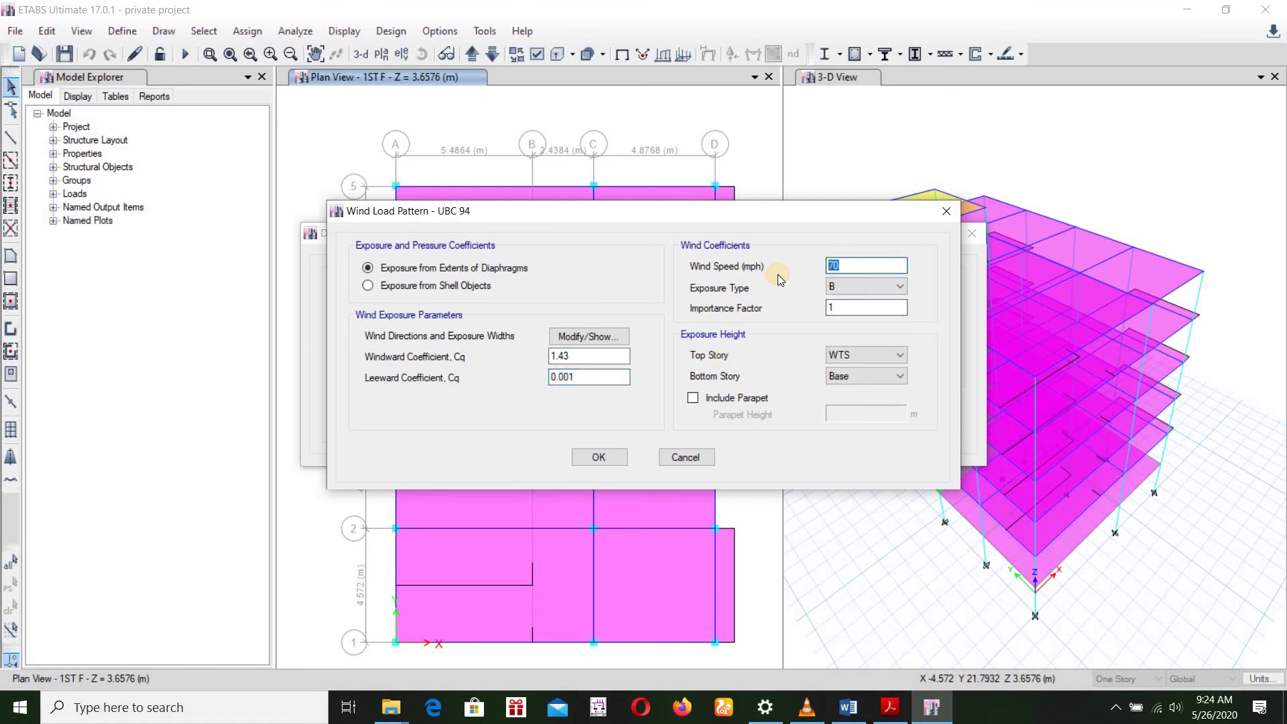
pyautogui.write('210*1.61')
# Step: Set the bottom story of WX's exposure height to 1ST F and save the wind load parameters
pyautogui.click(846, 290)
pyautogui.click(815, 308)
pyautogui.click(872, 303)
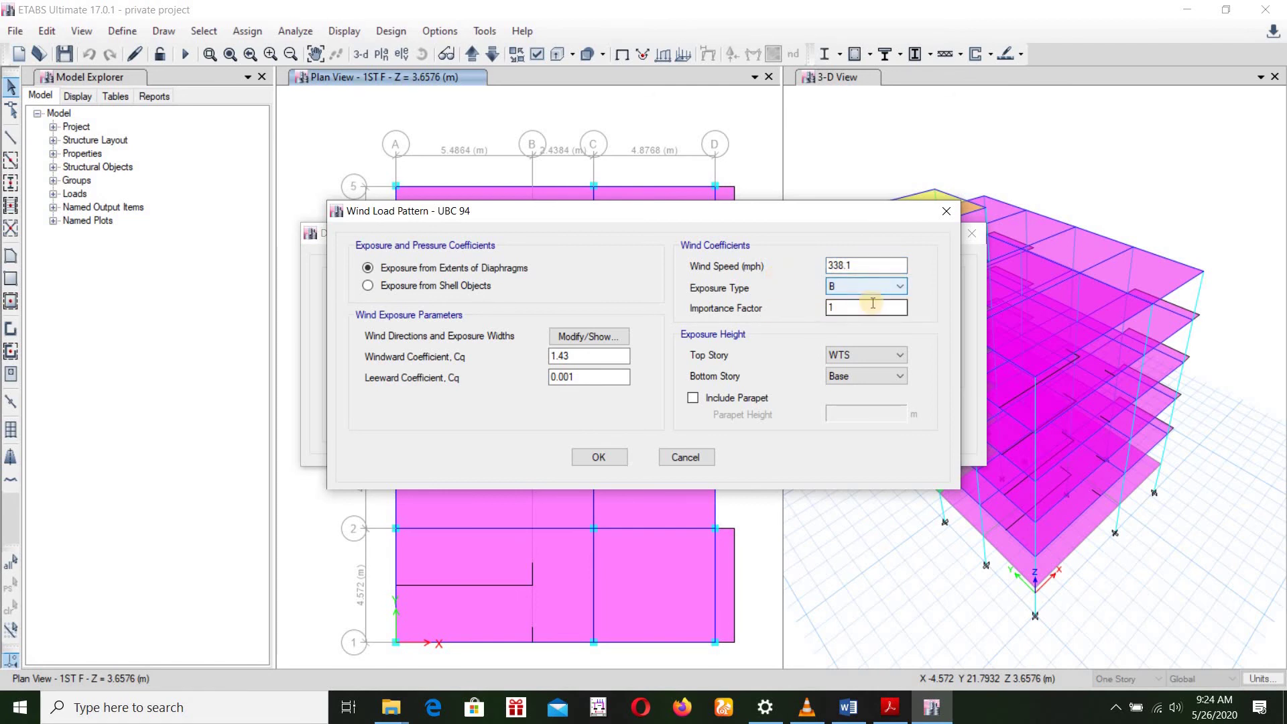
pyautogui.click(839, 369)
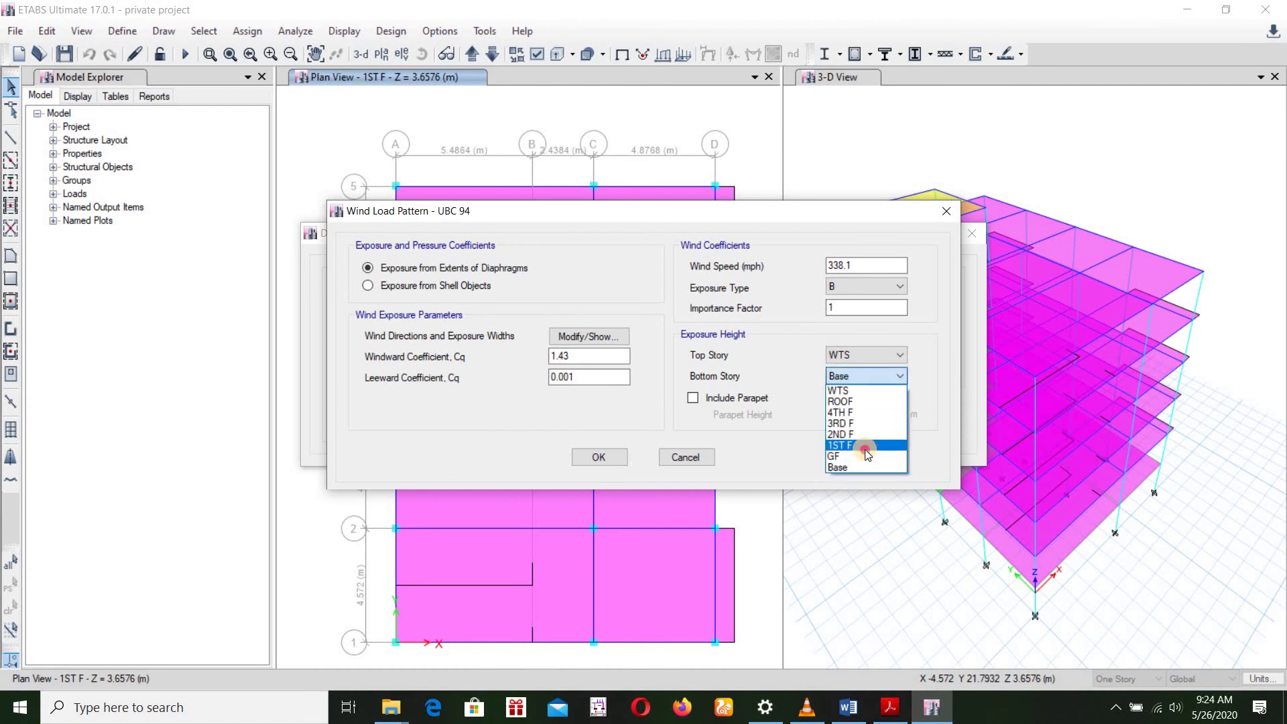
pyautogui.click(865, 450)
pyautogui.click(617, 456)
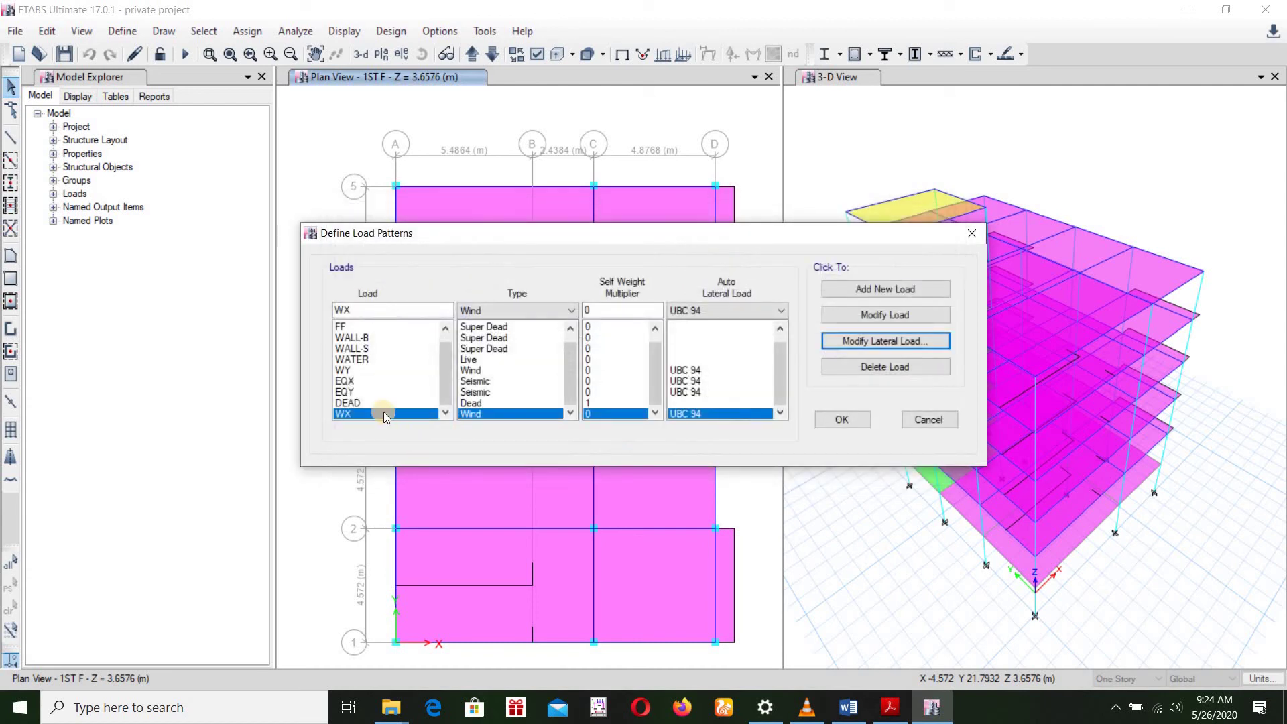
# Step: Check the UBC 94 wind parameters of the WY pattern and save the load pattern definitions
pyautogui.click(348, 373)
pyautogui.click(864, 340)
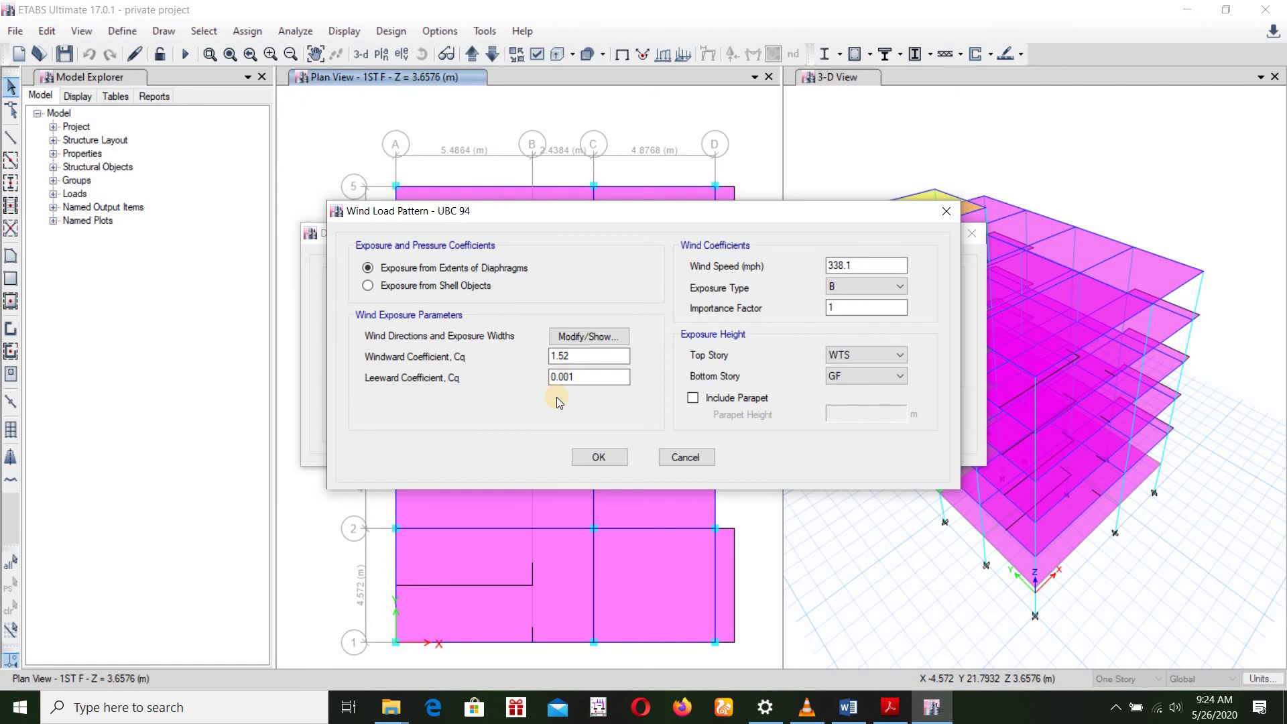
pyautogui.click(596, 458)
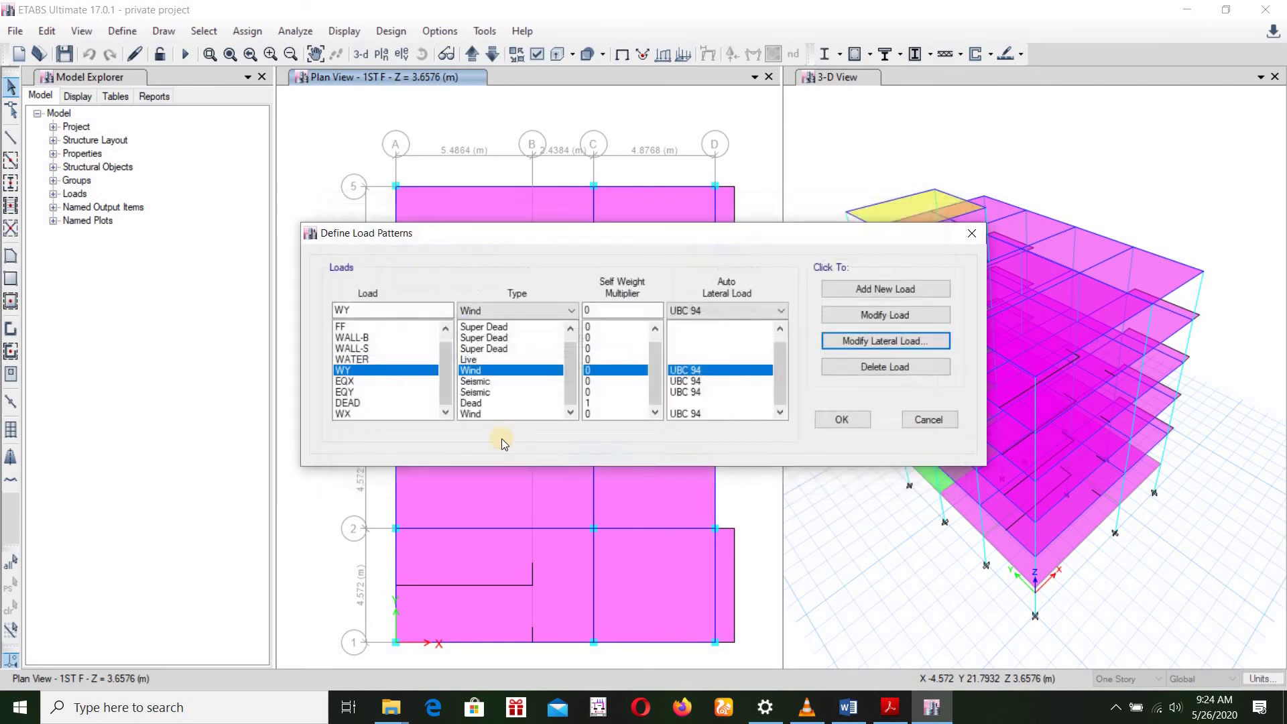
pyautogui.click(842, 419)
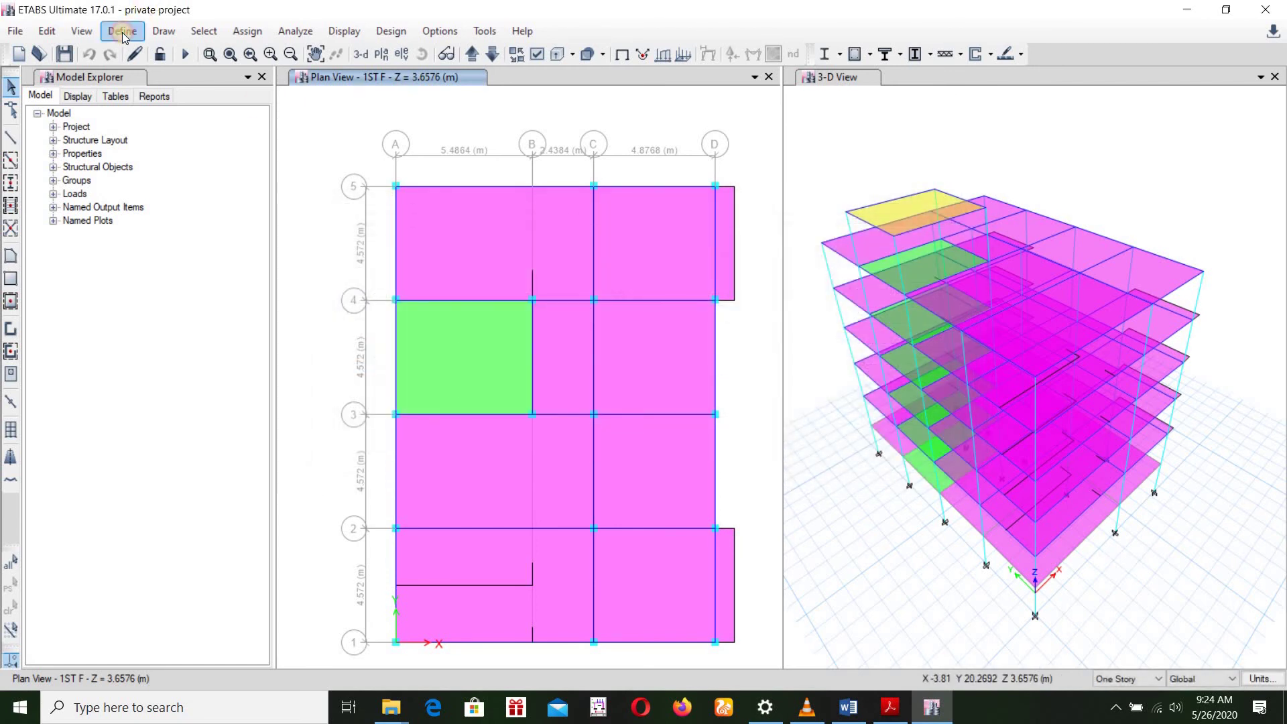
# Step: Open the load case definitions and examine the wind and earthquake cases in the list
pyautogui.click(122, 31)
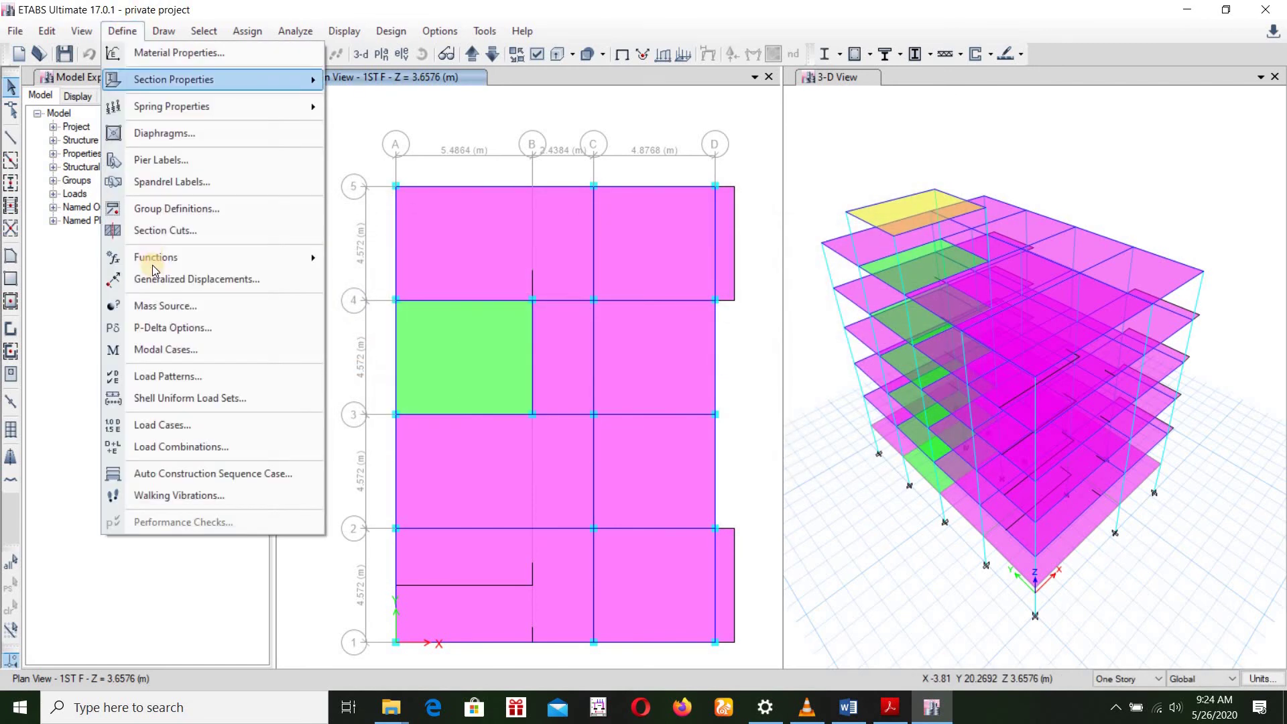
pyautogui.click(200, 425)
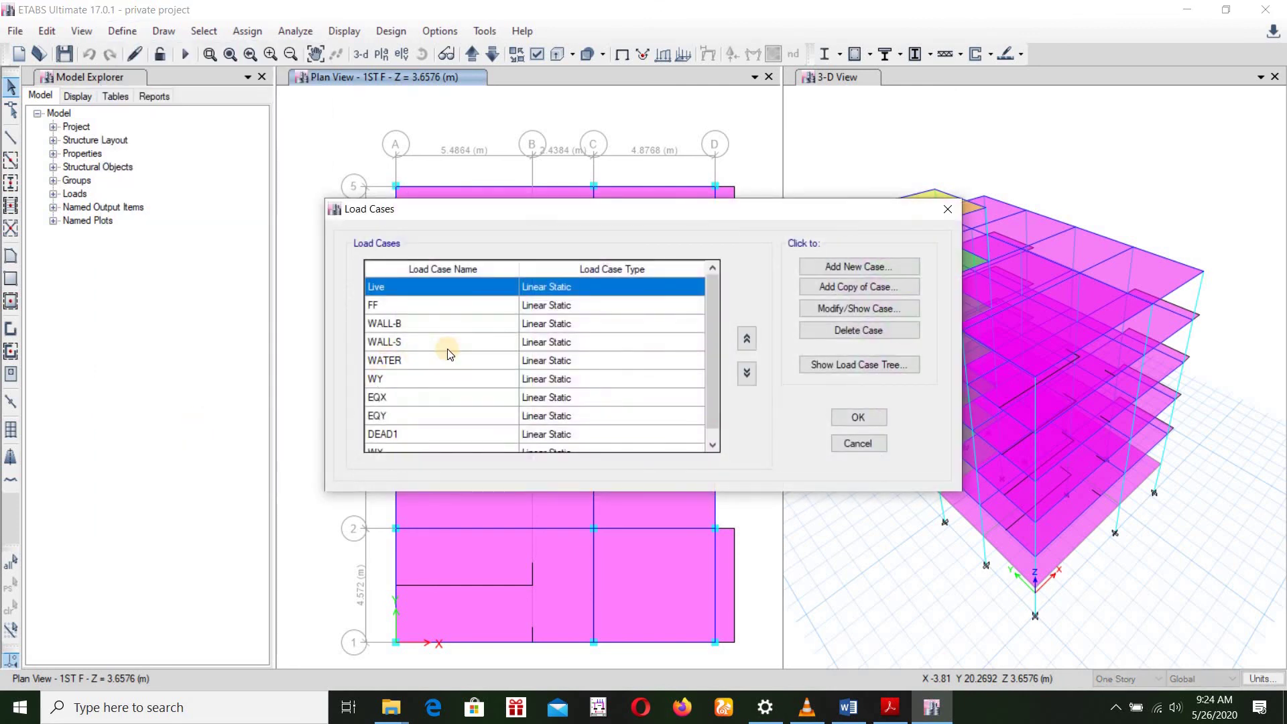
pyautogui.scroll(-1, 436, 396)
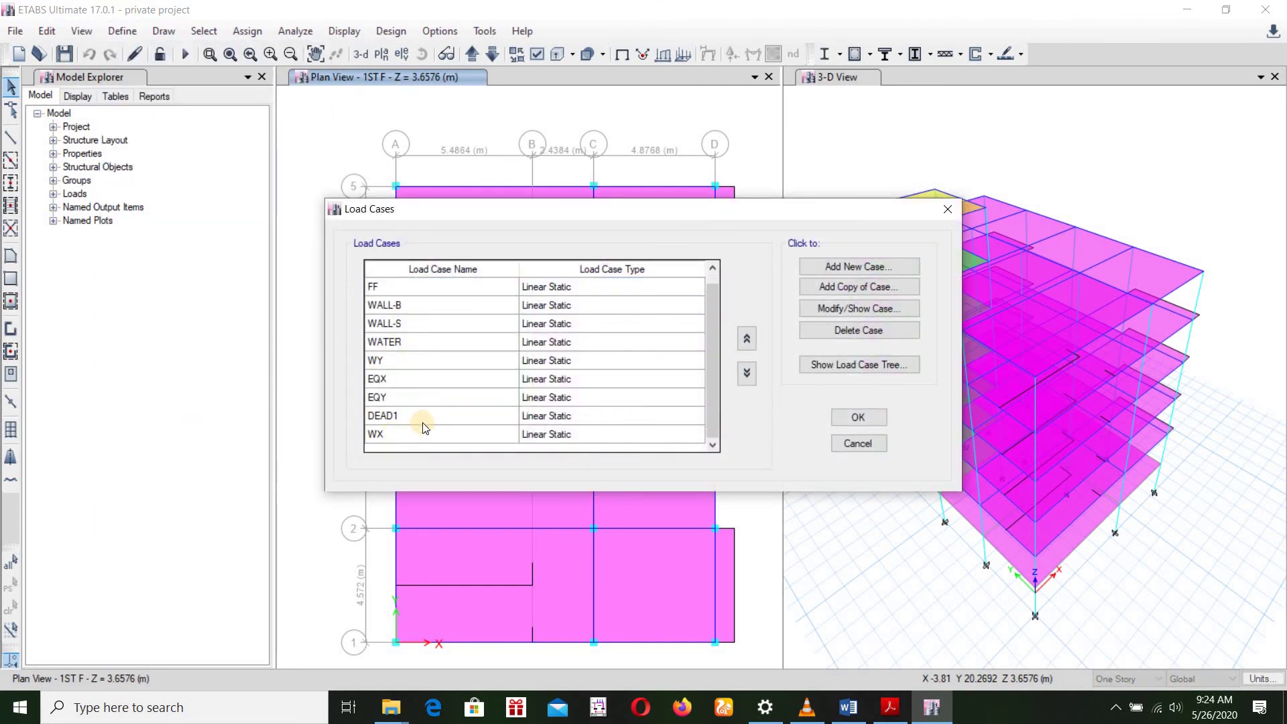
pyautogui.scroll(1, 452, 392)
pyautogui.scroll(-1, 452, 392)
pyautogui.click(388, 432)
pyautogui.click(393, 361)
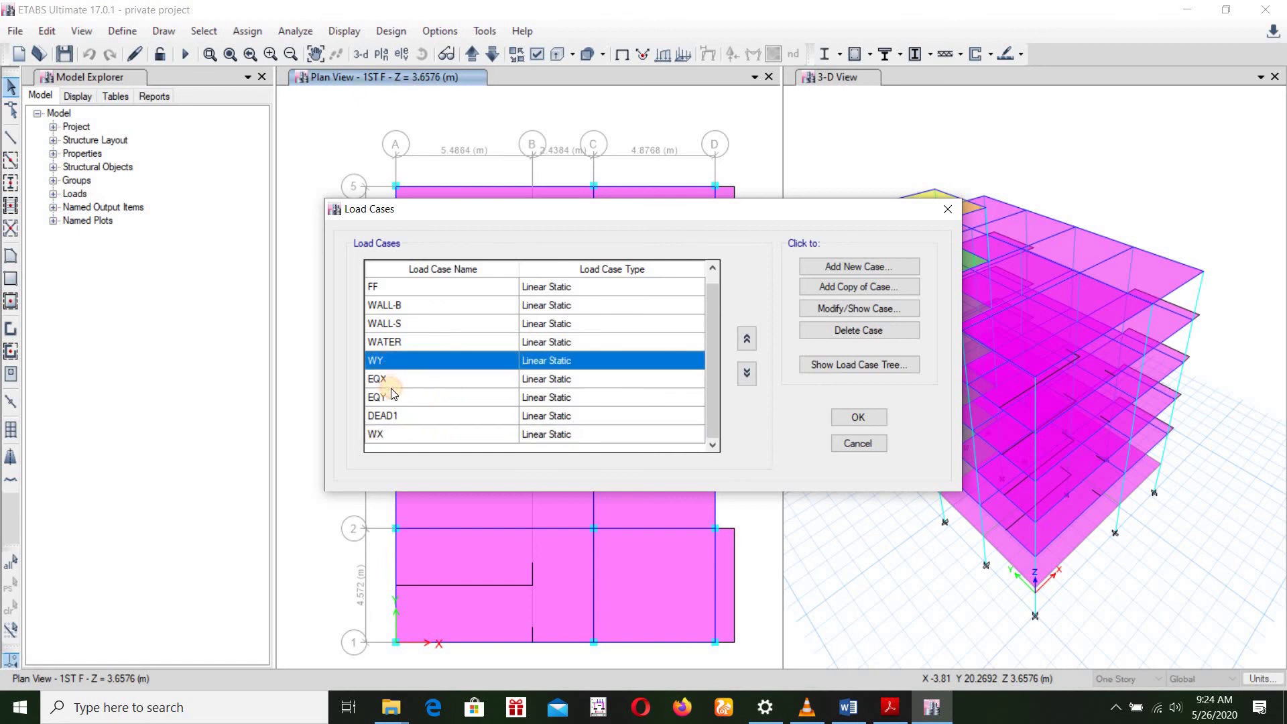
pyautogui.press('Down')
pyautogui.press('Down')
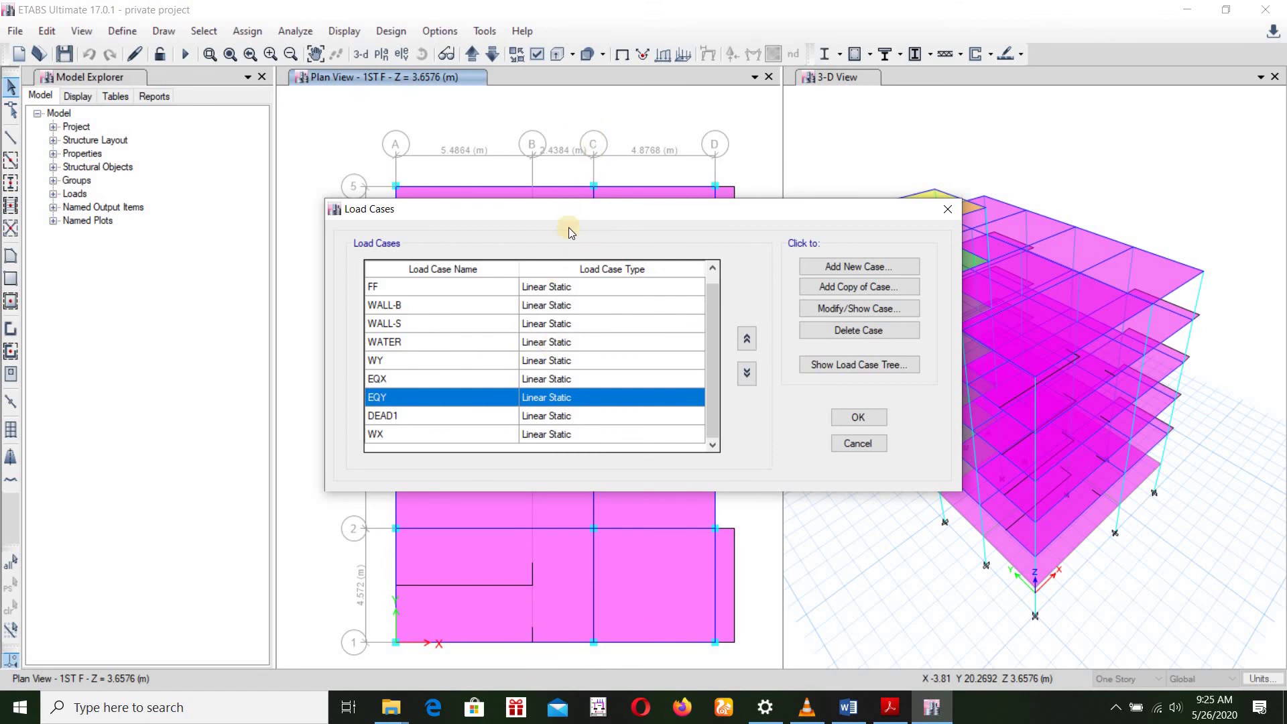
pyautogui.moveTo(608, 210); pyautogui.dragTo(1135, 146)
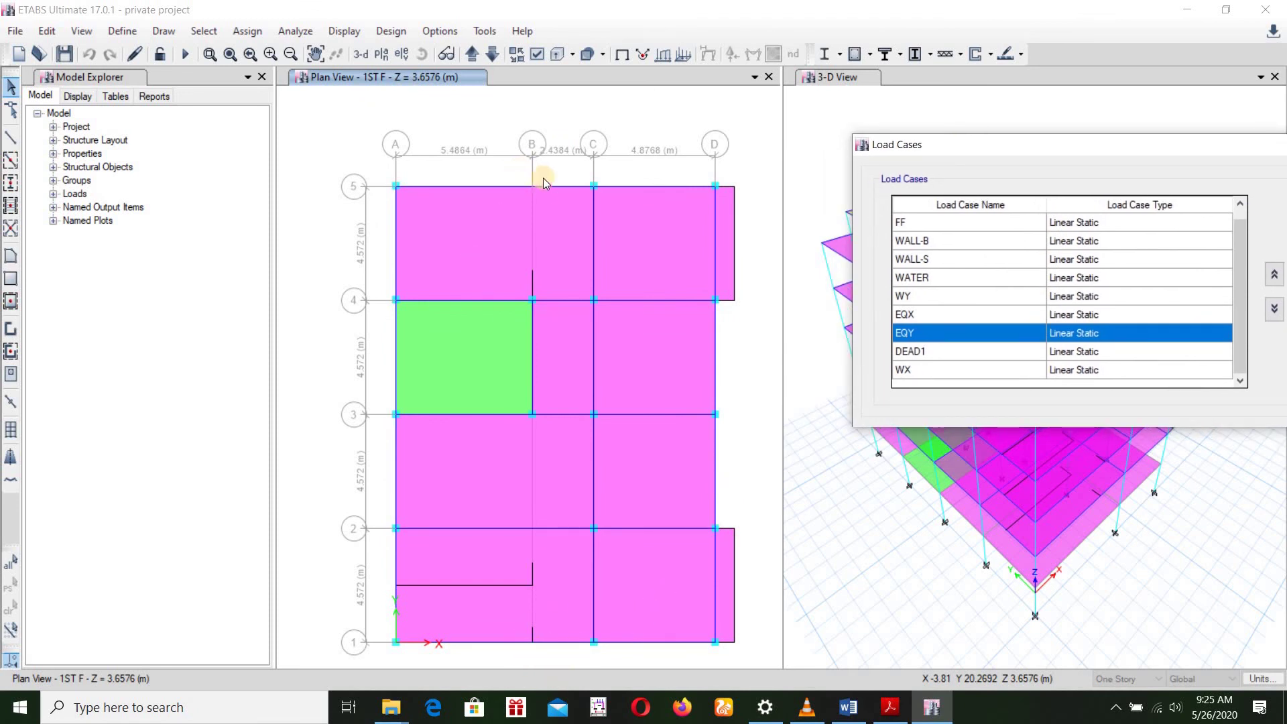
pyautogui.moveTo(1122, 143); pyautogui.dragTo(700, 143)
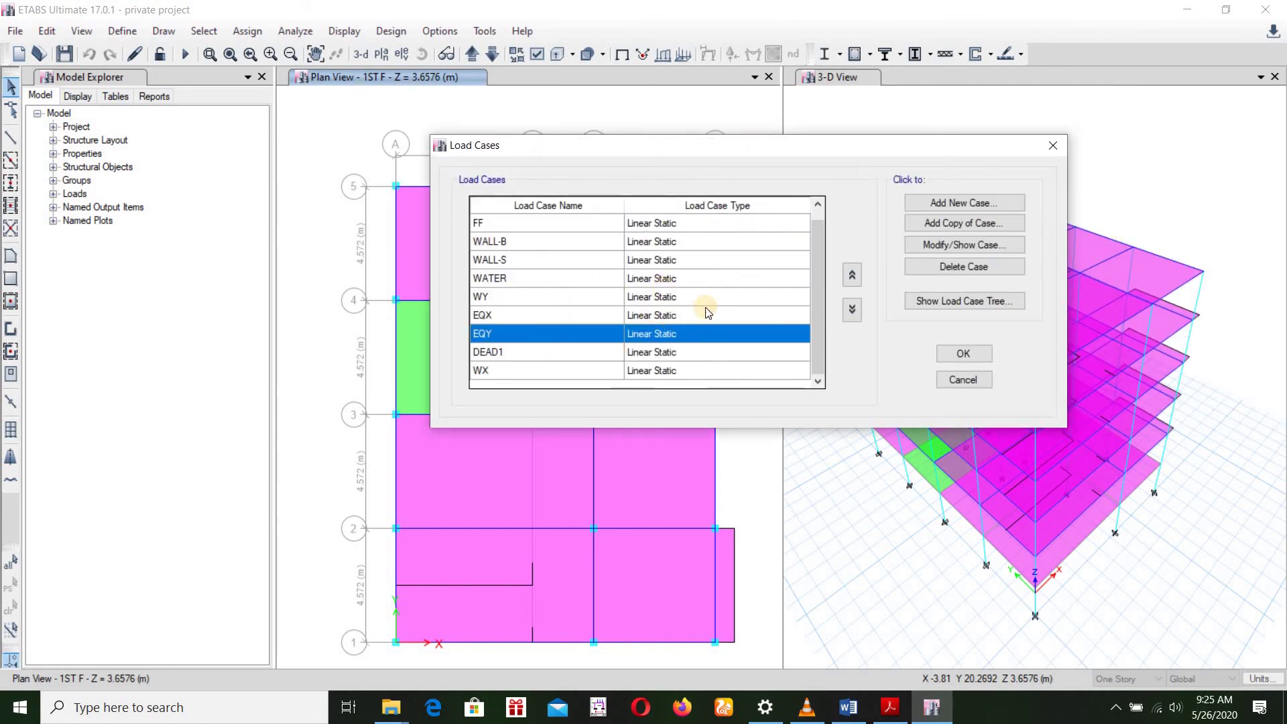
# Step: Add a copy of the WX load case named WX- with a scale factor of -1
pyautogui.click(485, 372)
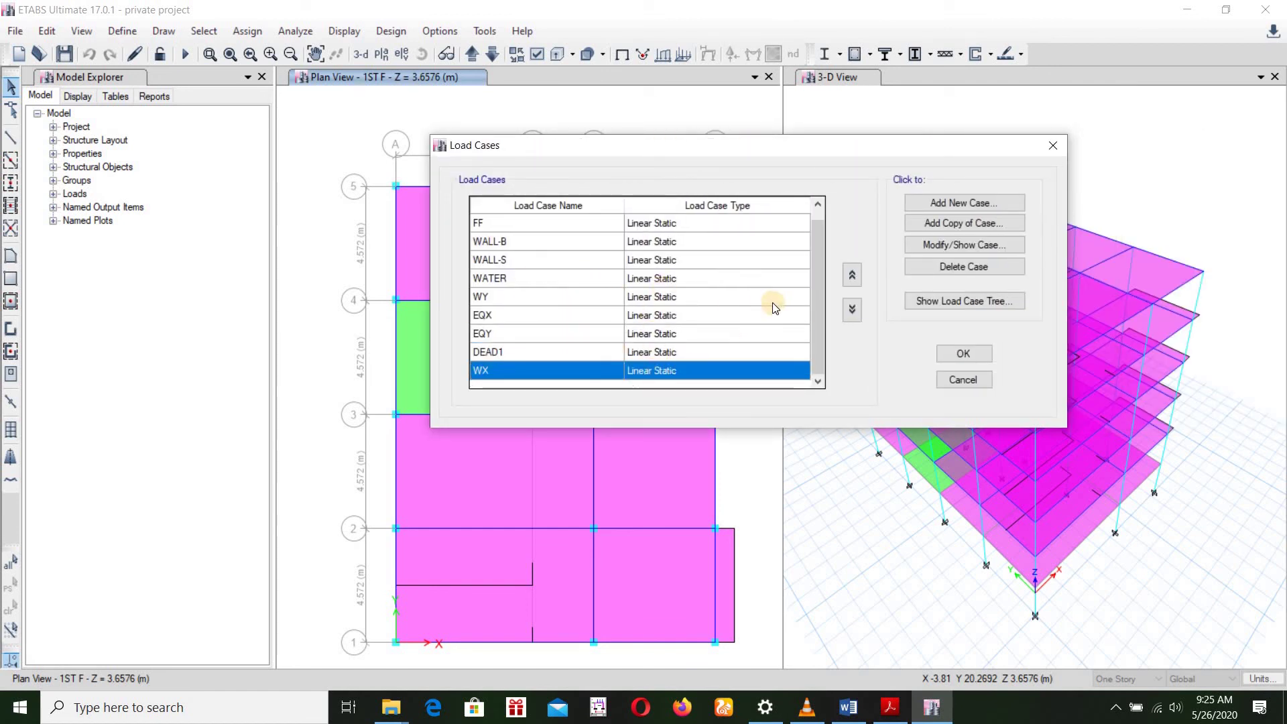
pyautogui.click(959, 224)
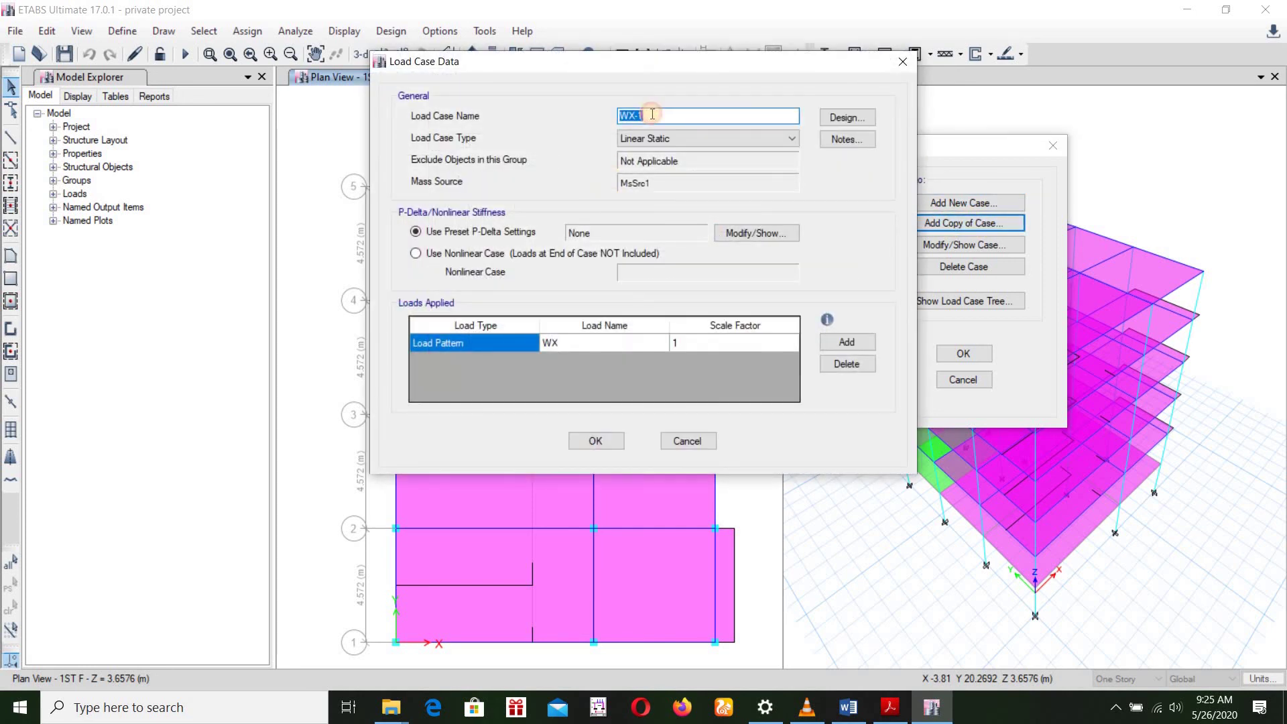
pyautogui.click(652, 114)
pyautogui.press('BackSpace')
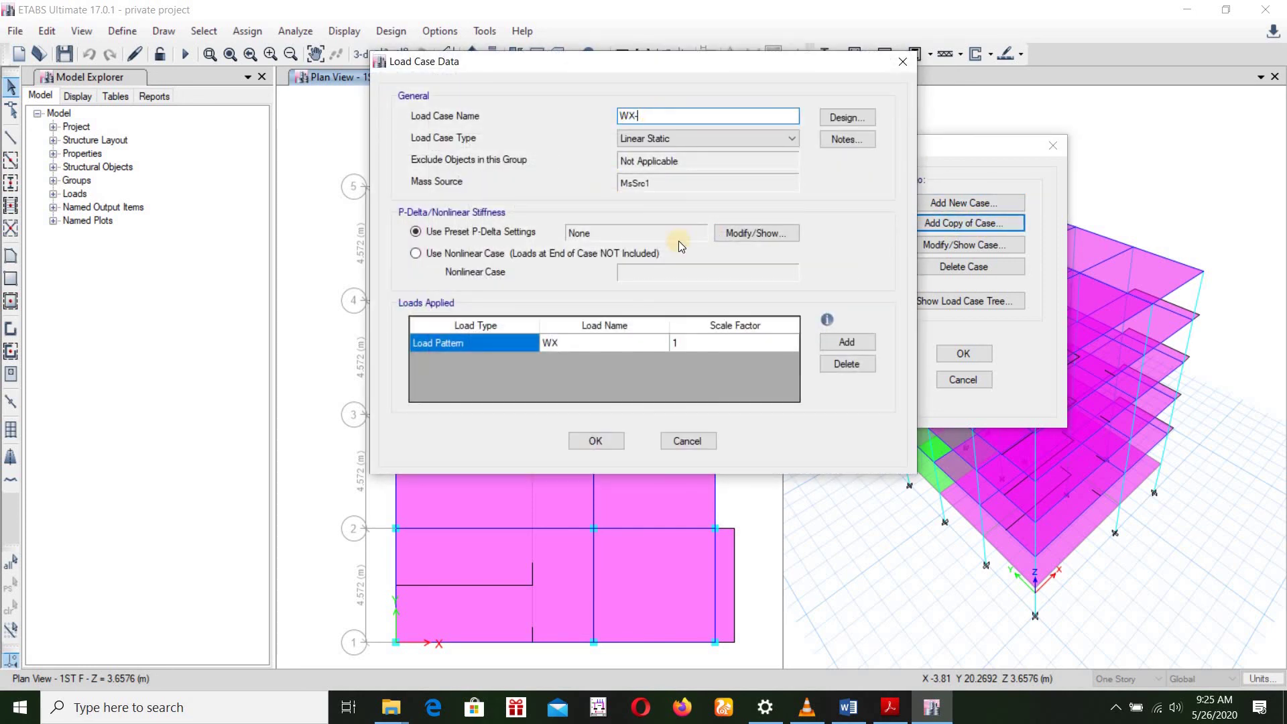
pyautogui.click(678, 343)
pyautogui.write('-1')
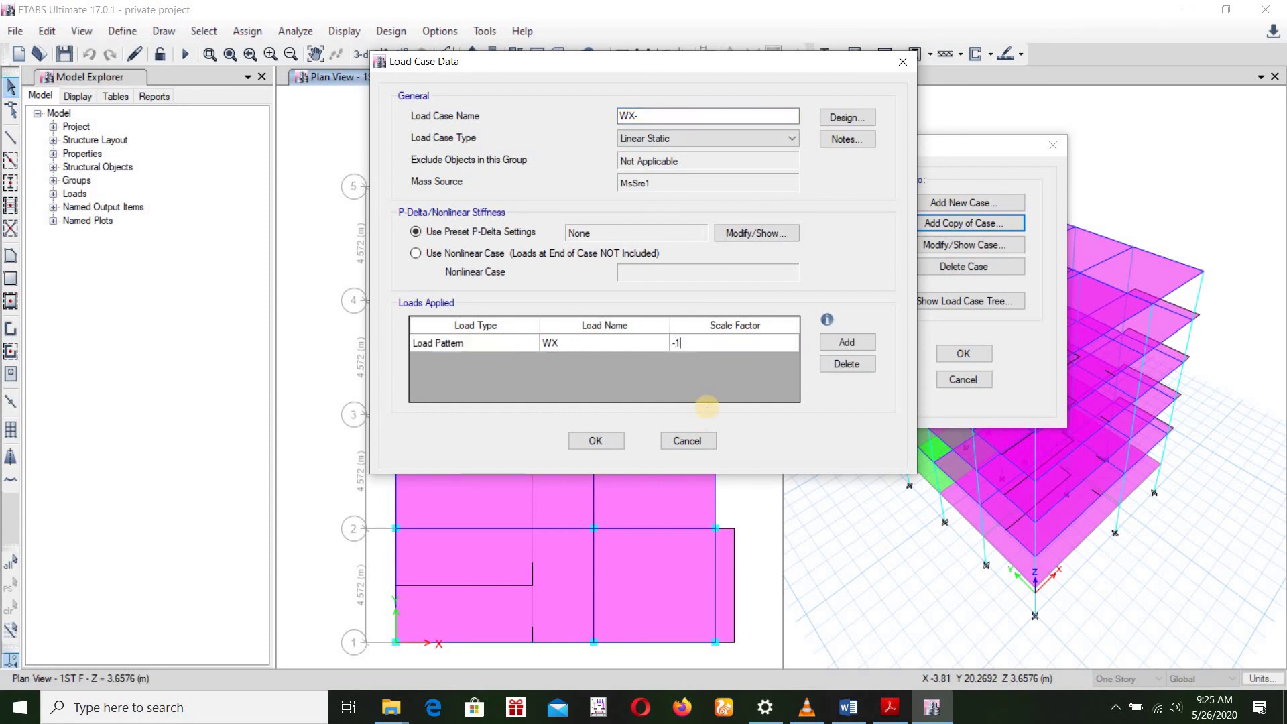
pyautogui.click(593, 441)
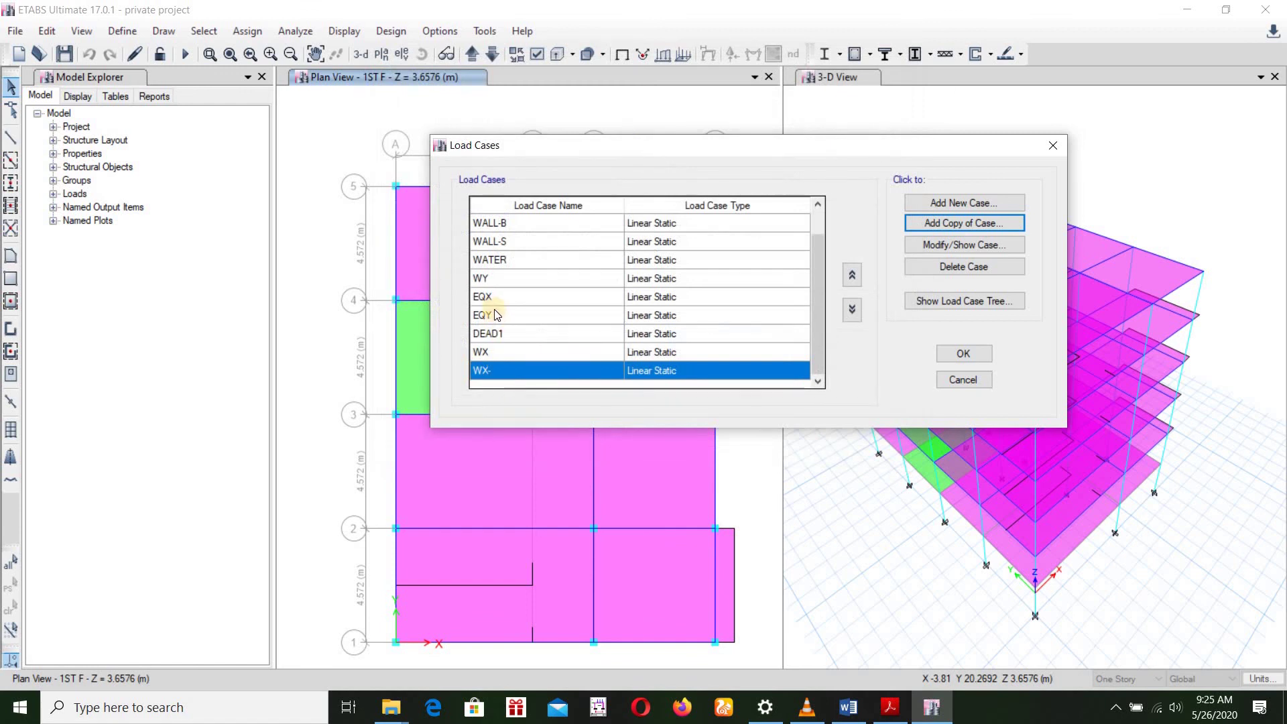
# Step: Add a copy of the WY load case named WY- with a scale factor of -1
pyautogui.click(488, 278)
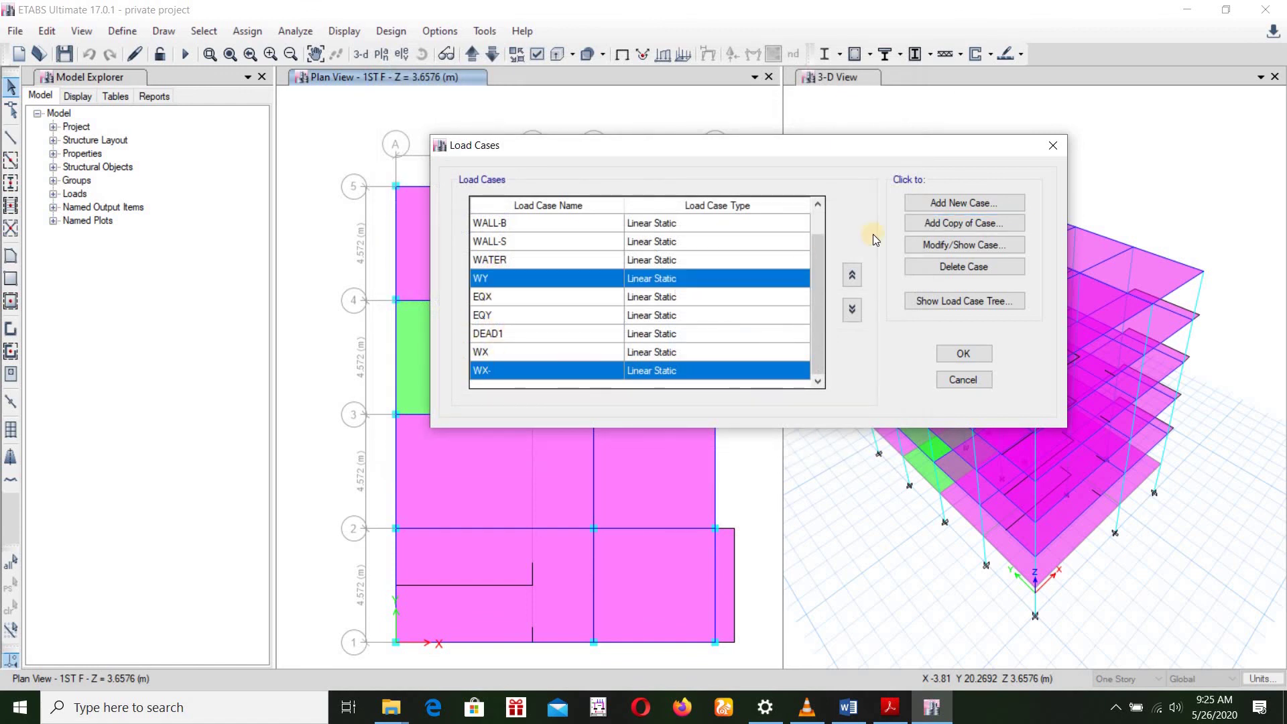
pyautogui.click(932, 225)
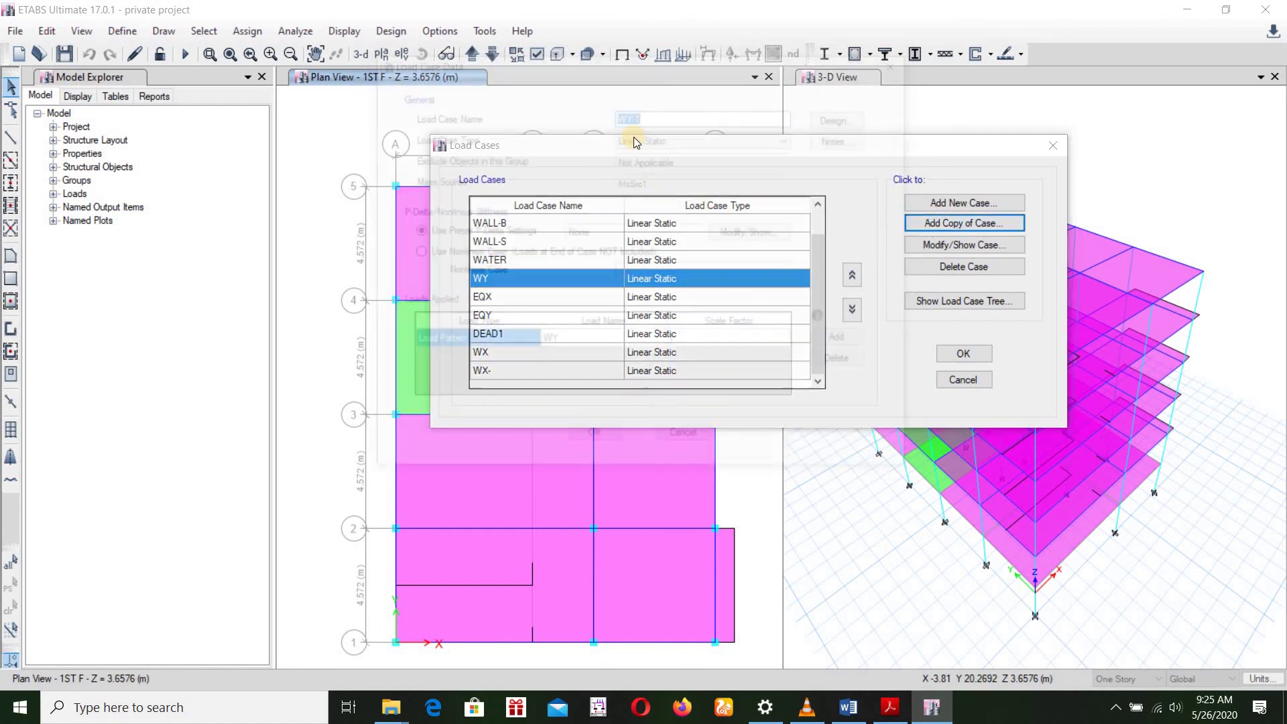
pyautogui.click(647, 114)
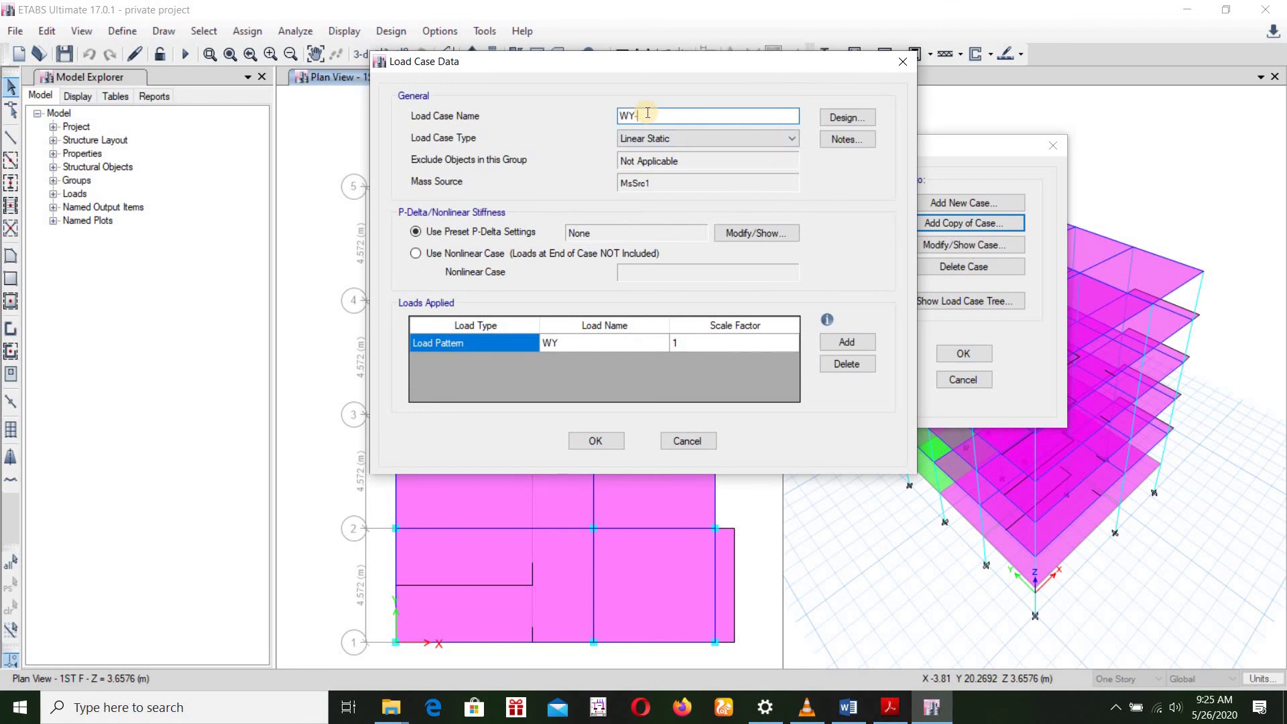
pyautogui.click(714, 348)
pyautogui.write('-')
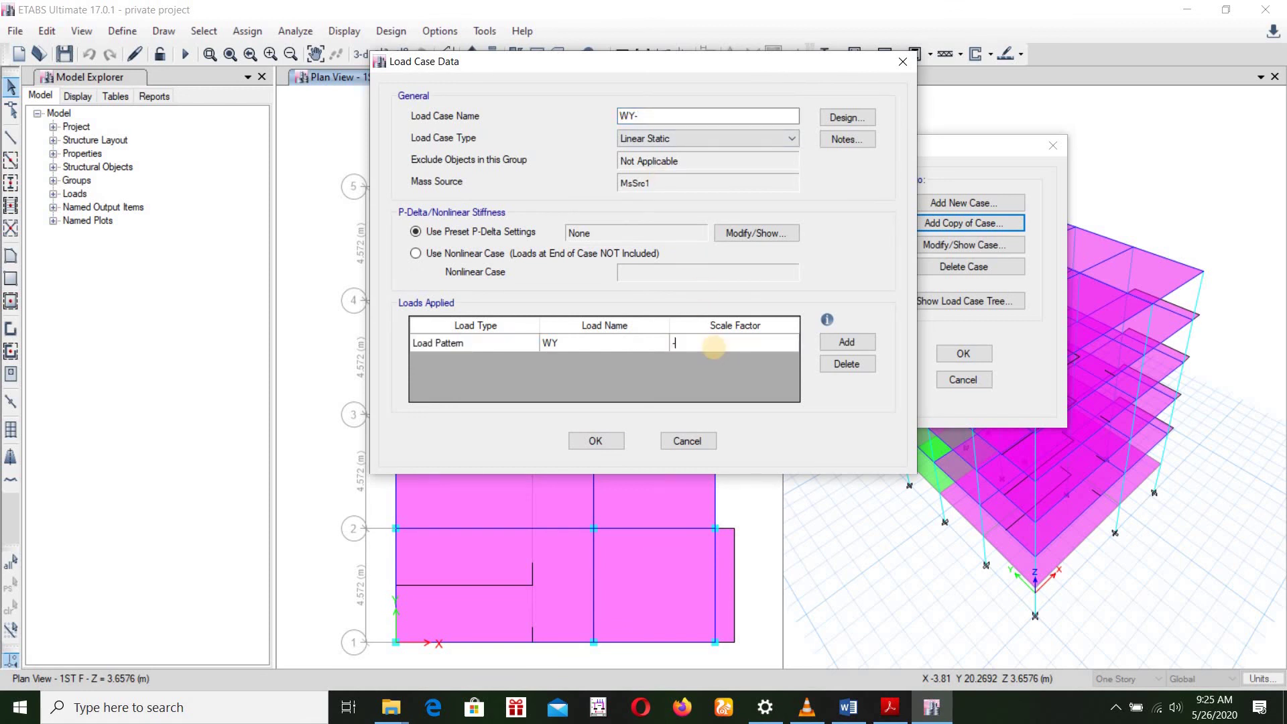
pyautogui.write('1')
pyautogui.click(593, 447)
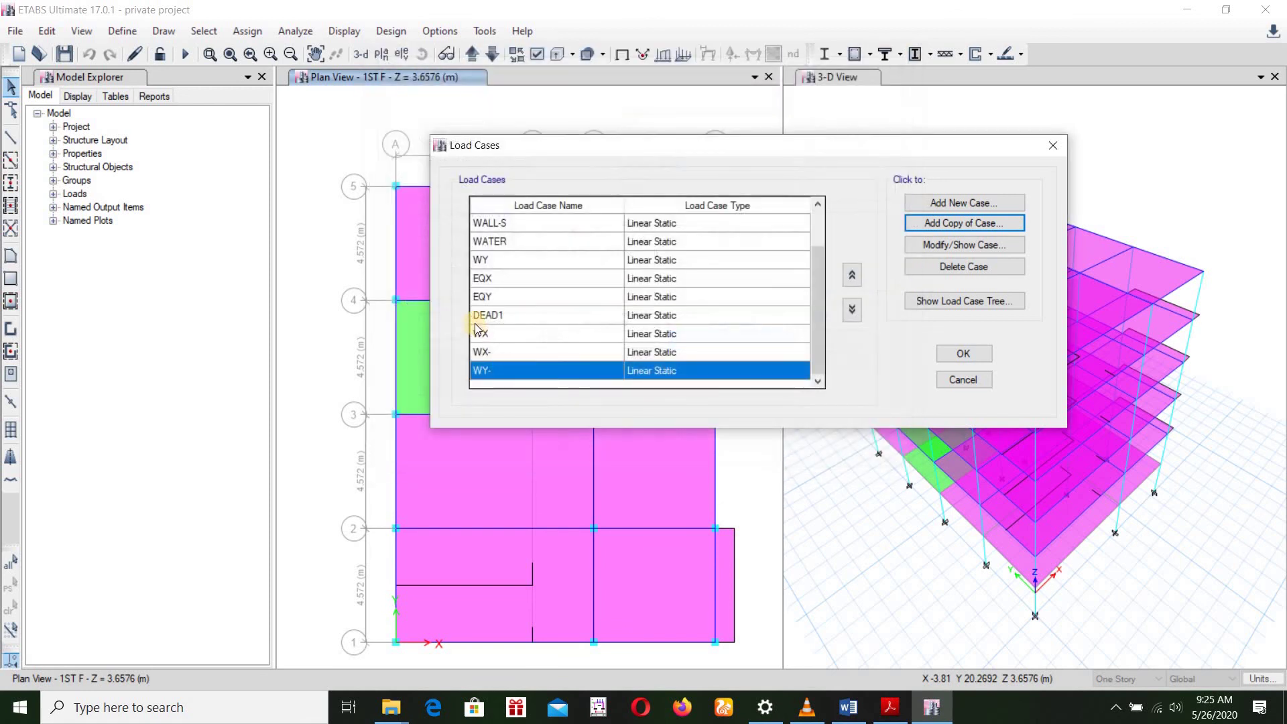
# Step: Add a copy of the EQX load case named EQX- with a scale factor of -1
pyautogui.click(783, 276)
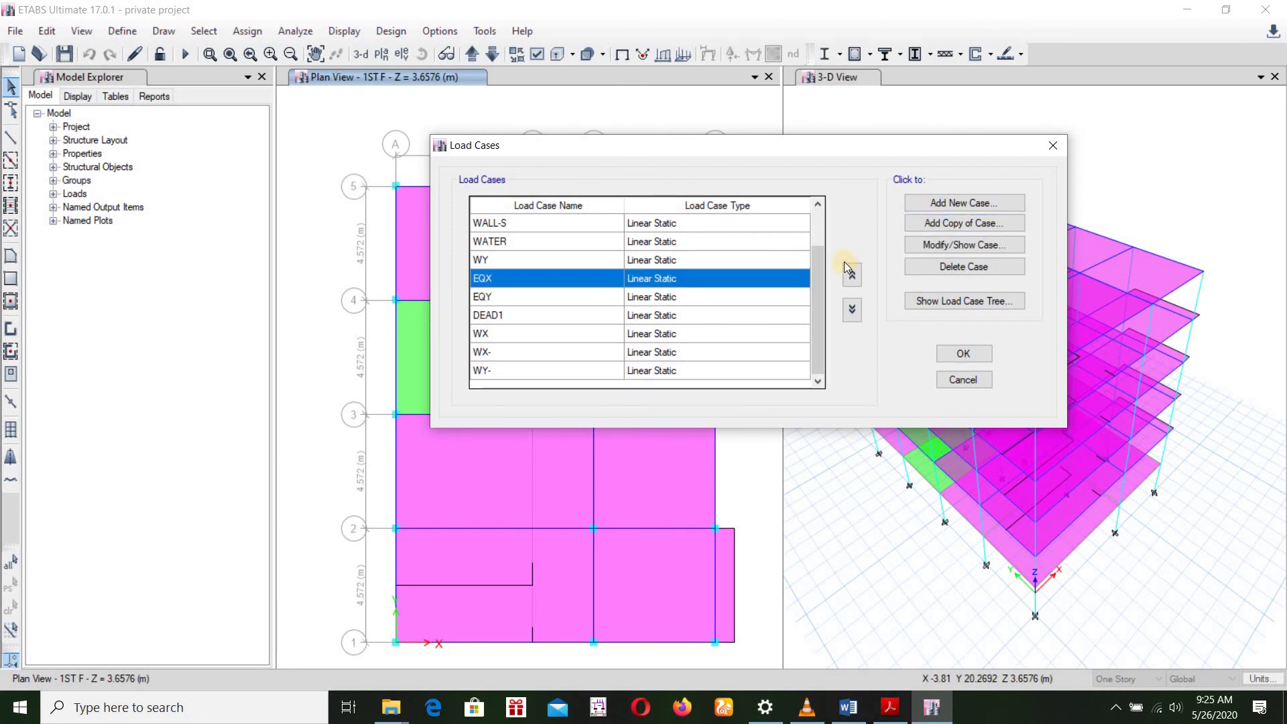
pyautogui.click(950, 224)
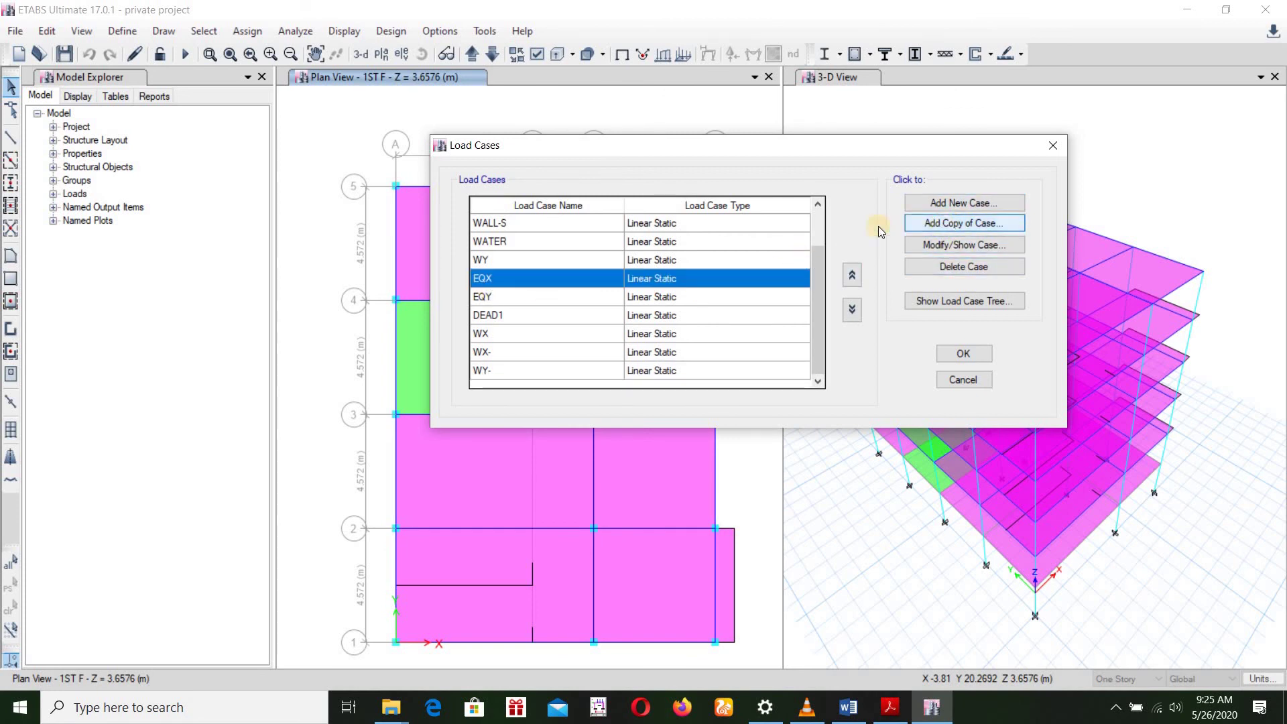
pyautogui.click(665, 122)
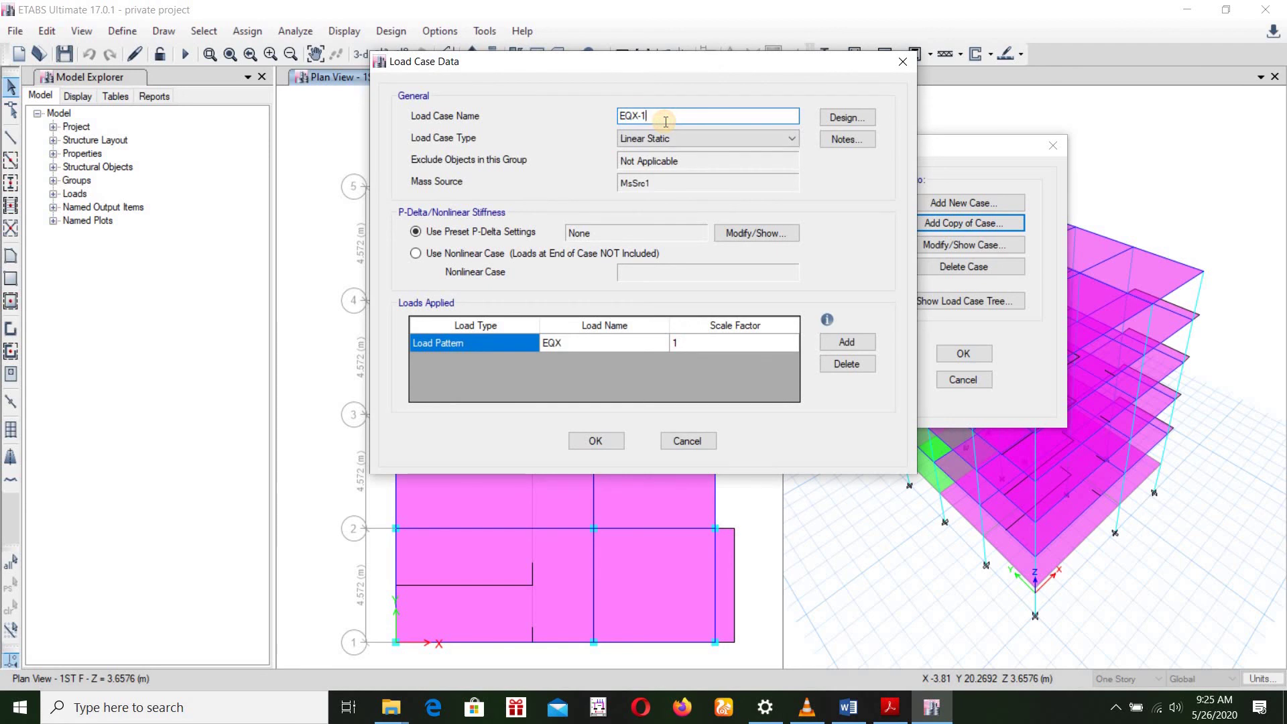
pyautogui.click(689, 388)
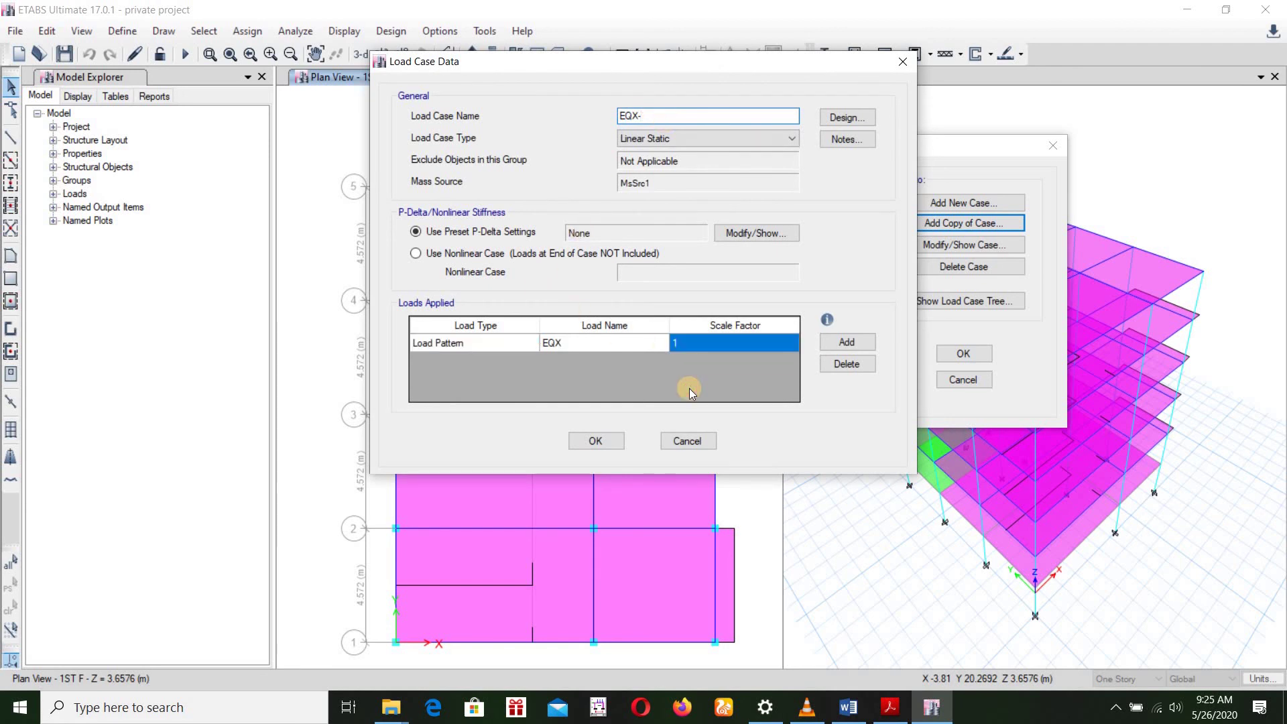
pyautogui.write('-1')
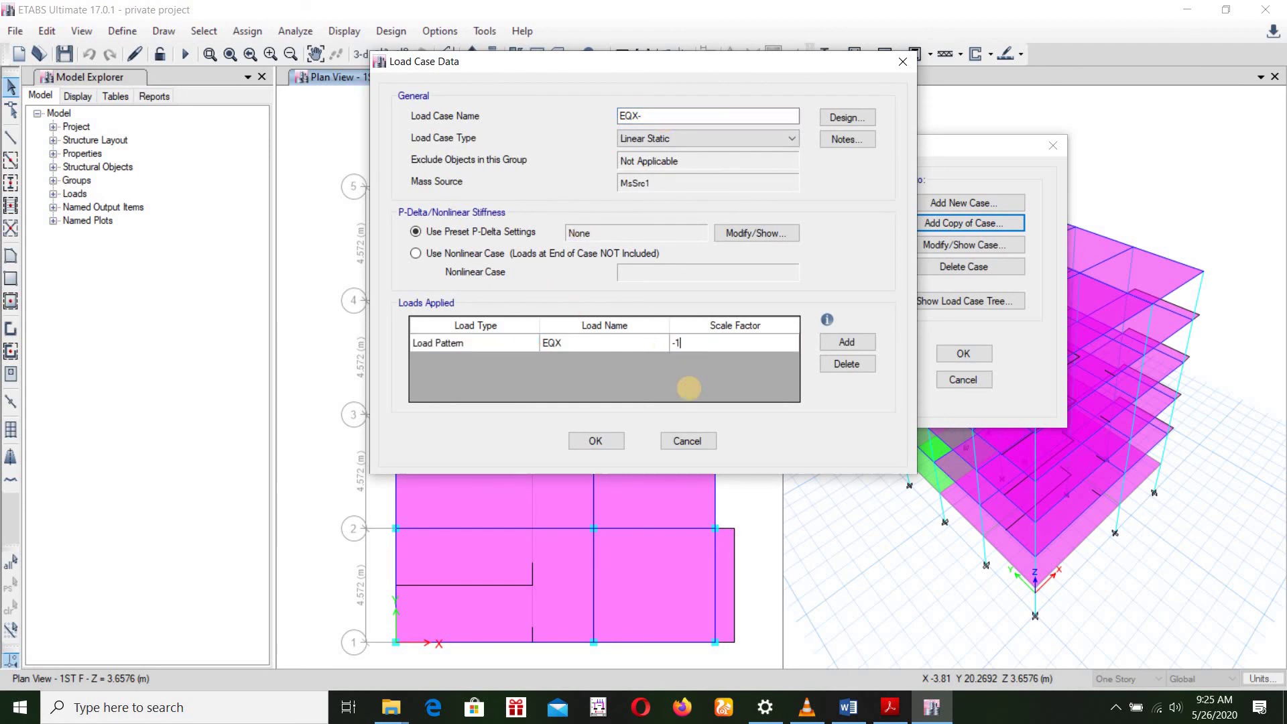
pyautogui.click(601, 440)
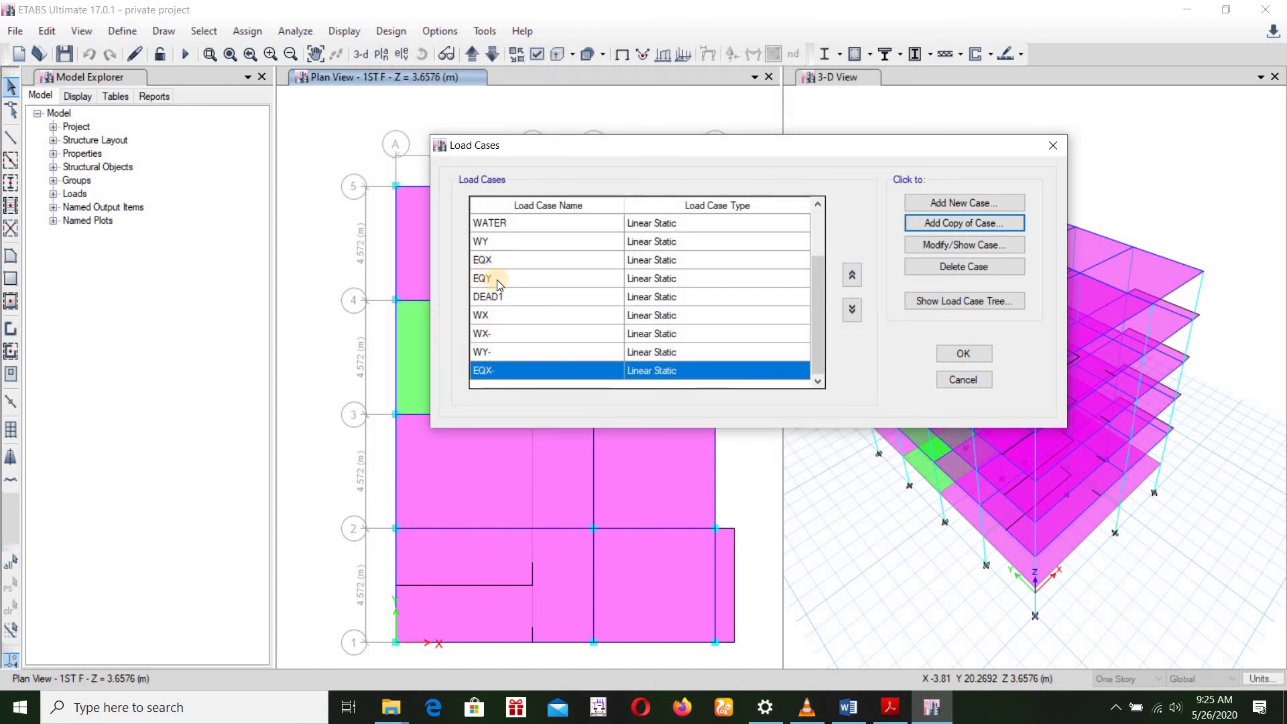
# Step: Add a copy of the EQY load case named EQY- with a scale factor of -1 and save the load case definitions
pyautogui.click(497, 279)
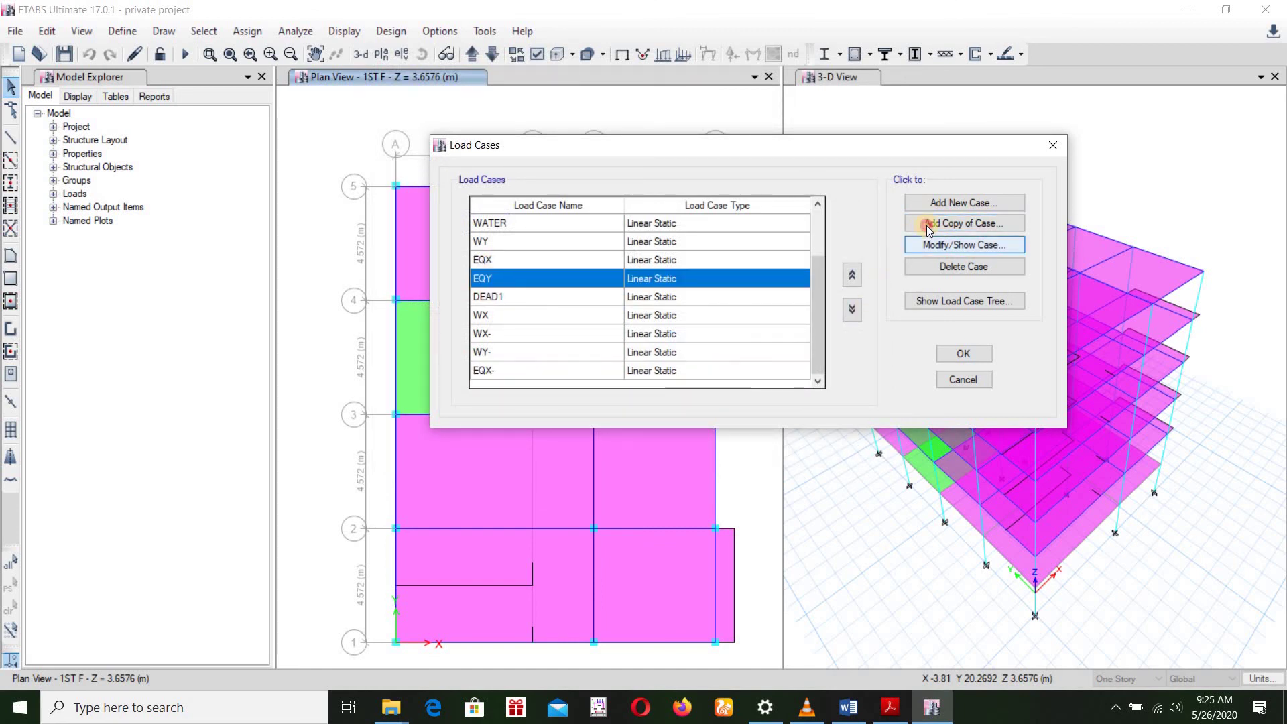
pyautogui.click(963, 223)
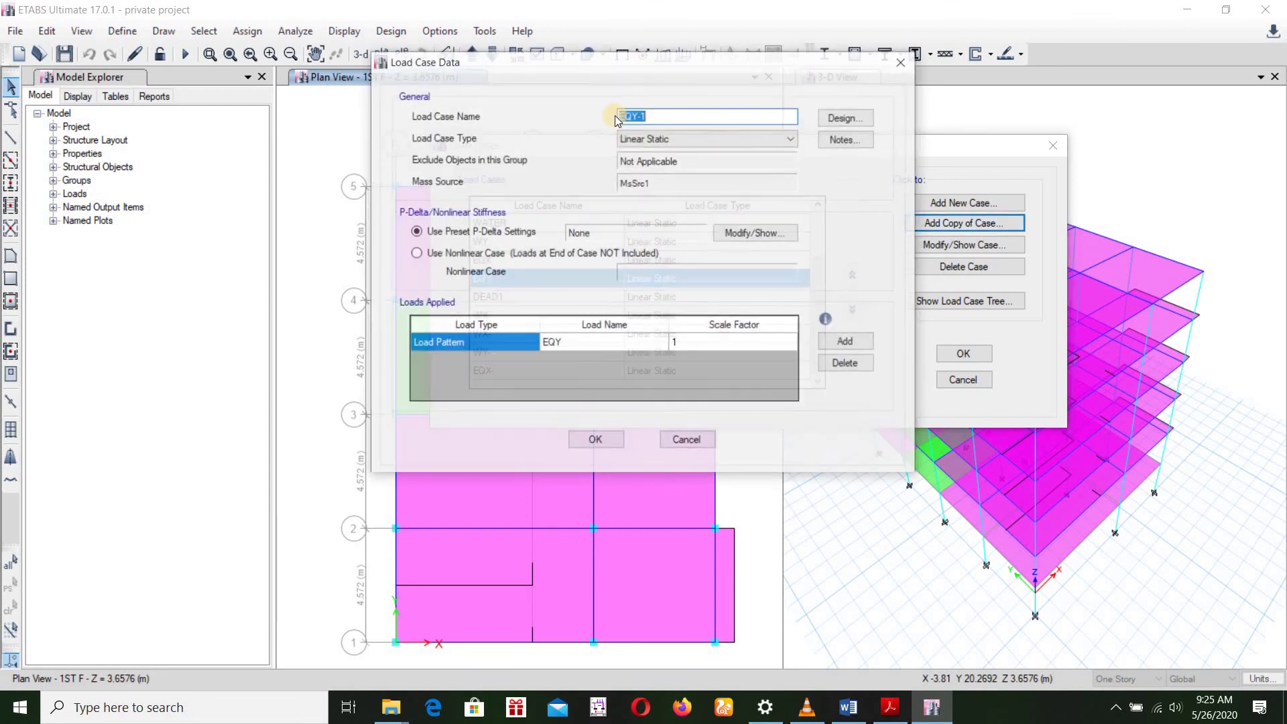
pyautogui.click(679, 118)
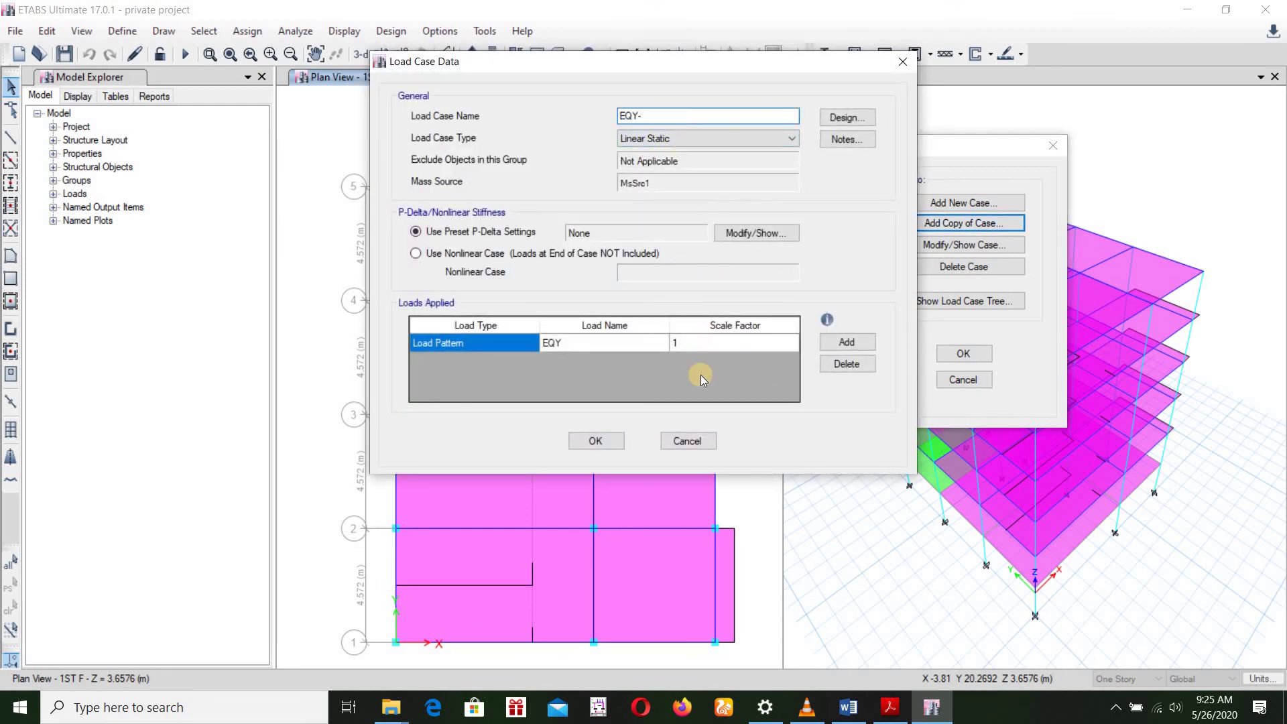
pyautogui.press('Tab')
pyautogui.press('Tab')
pyautogui.write('-1')
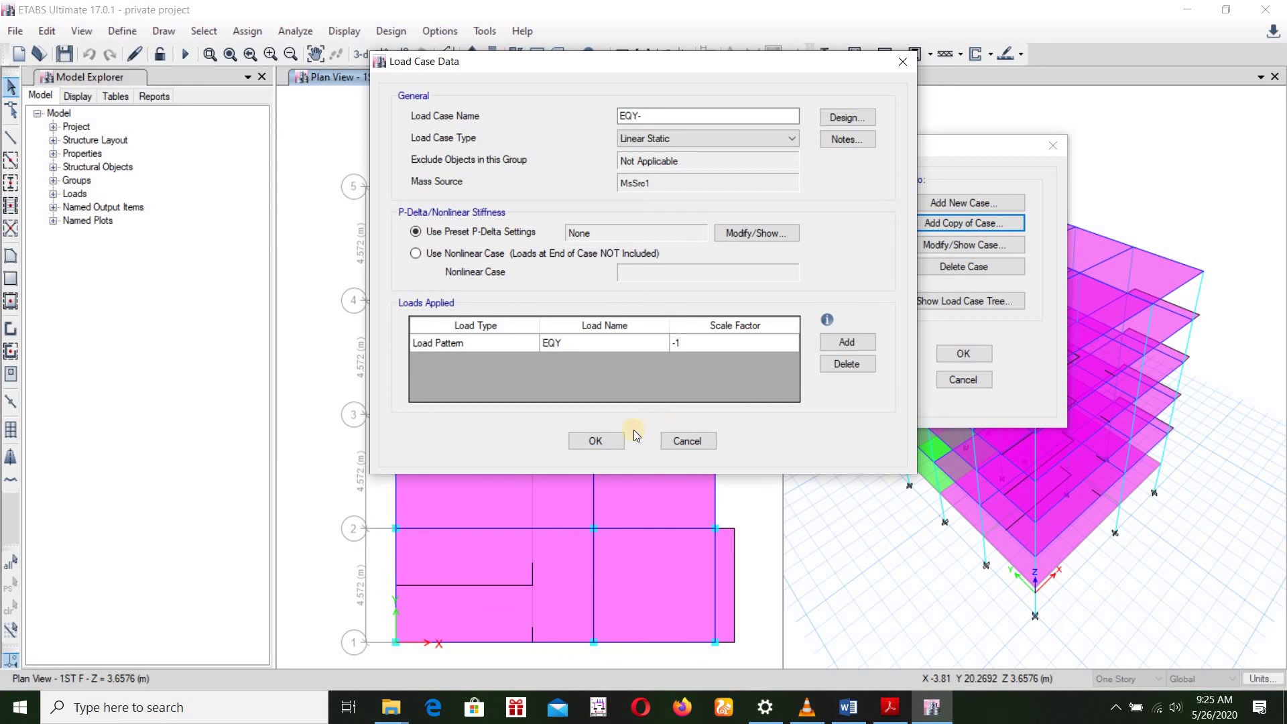
pyautogui.click(612, 441)
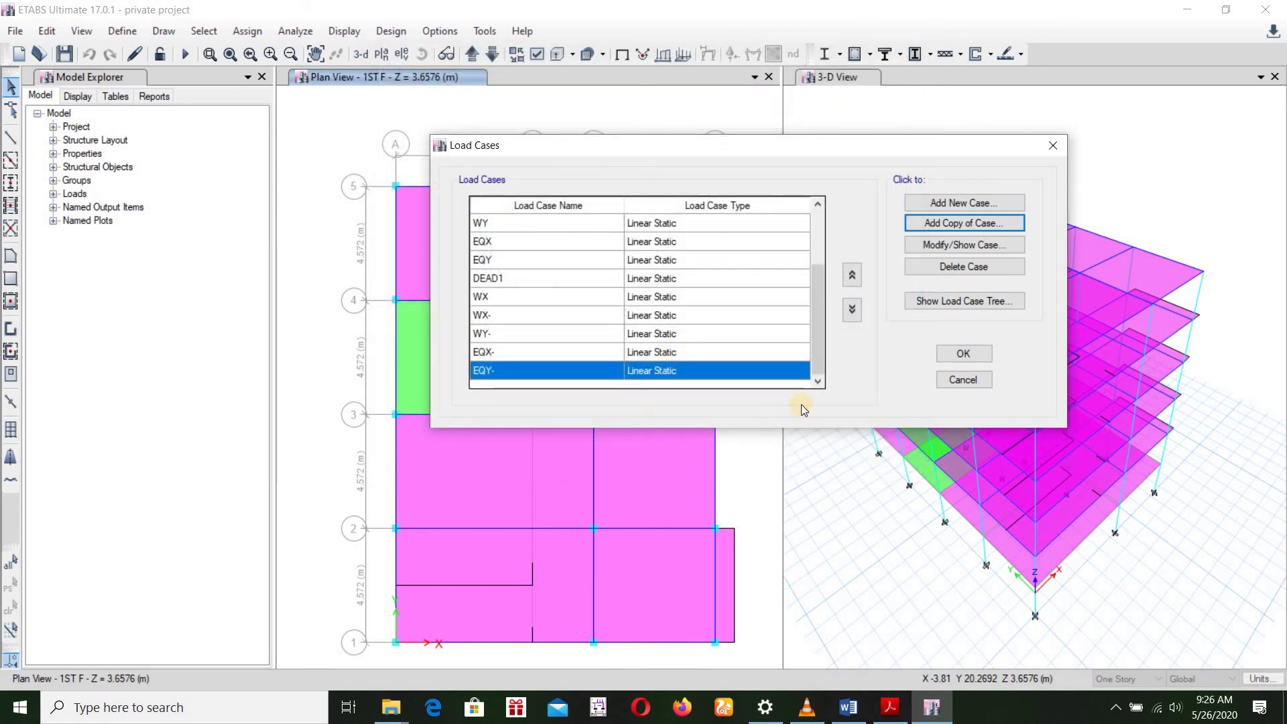
pyautogui.moveTo(816, 319); pyautogui.dragTo(821, 274)
pyautogui.click(821, 341)
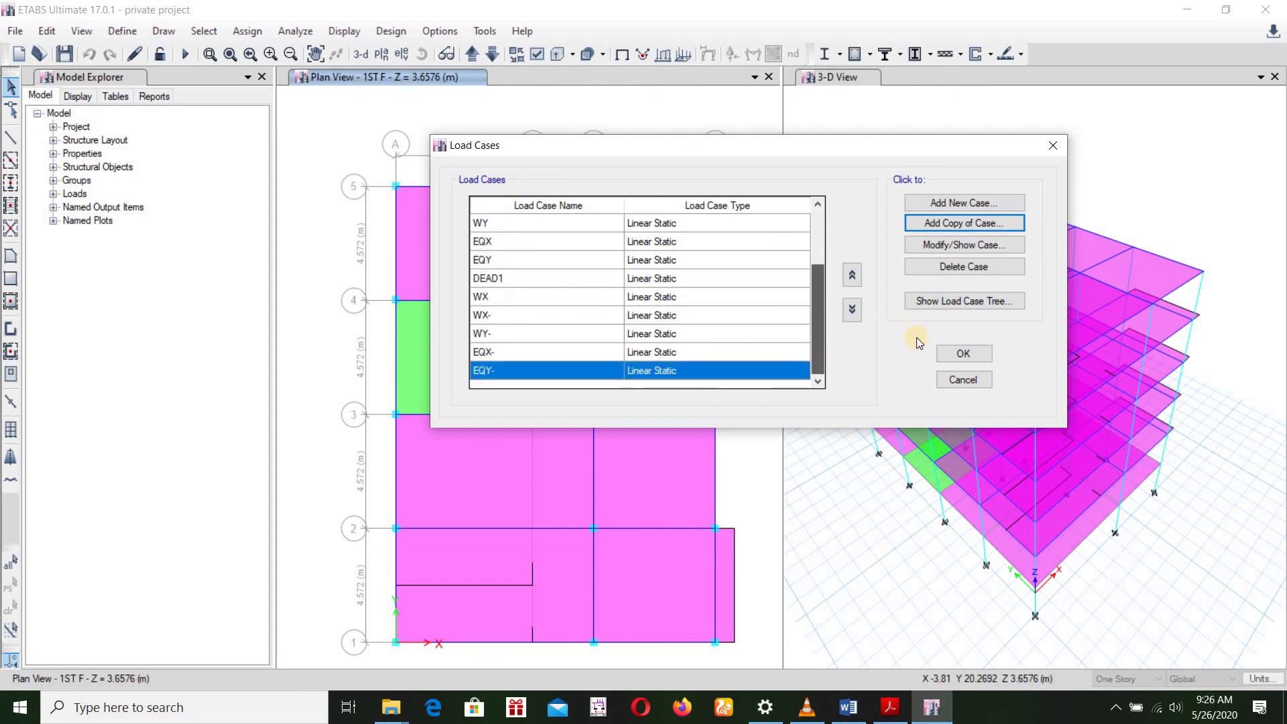
pyautogui.click(963, 353)
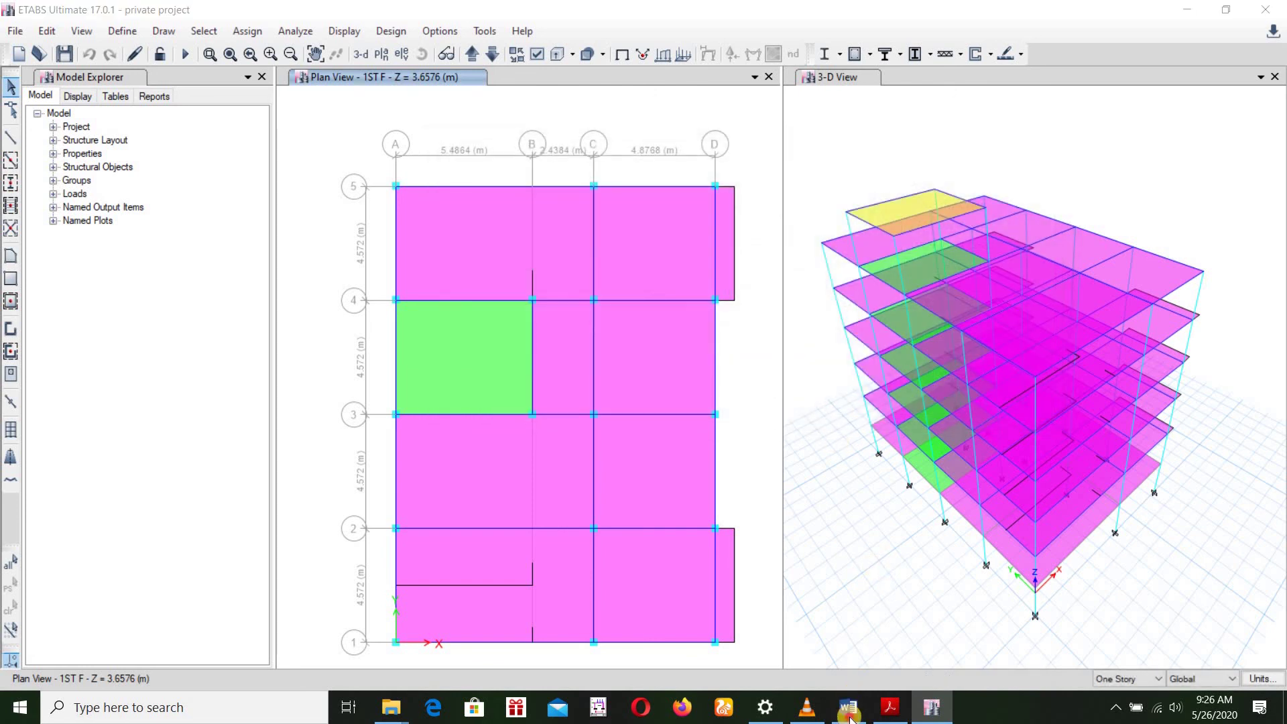
# Step: Switch to the Word project steps document and change the Ct line under Earthquake load to "We will define the values"
pyautogui.click(848, 706)
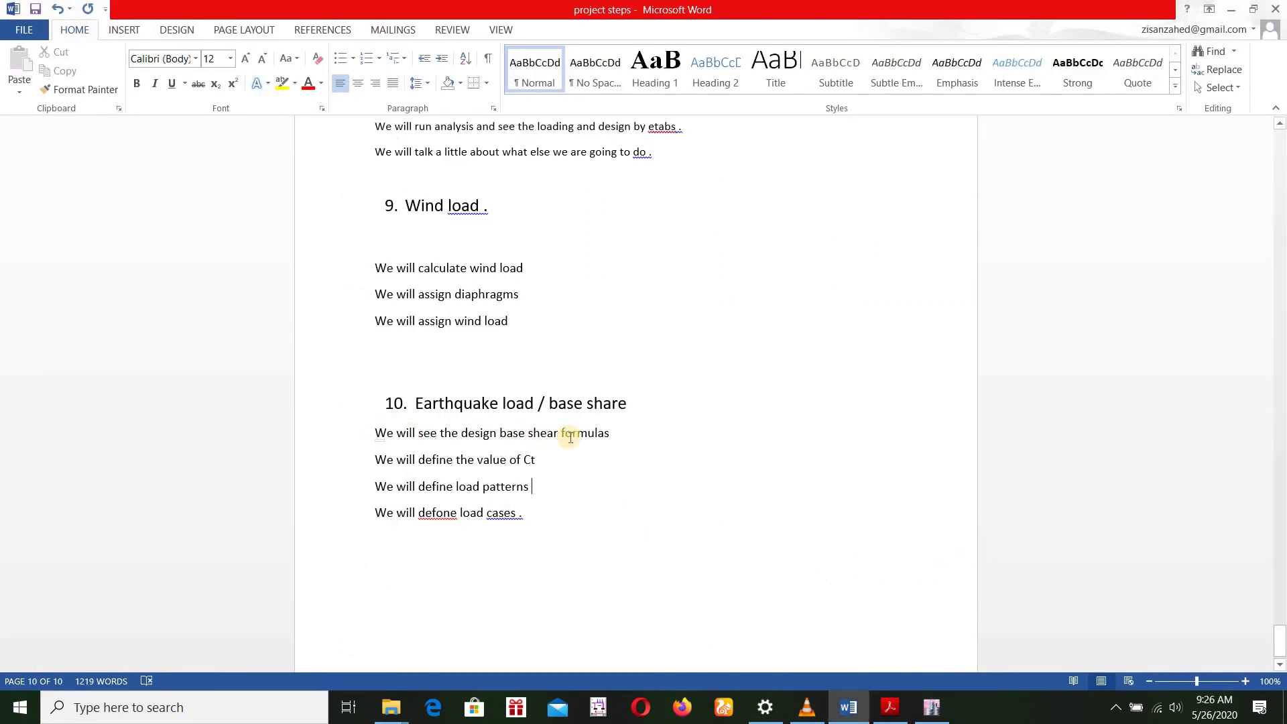
pyautogui.click(541, 458)
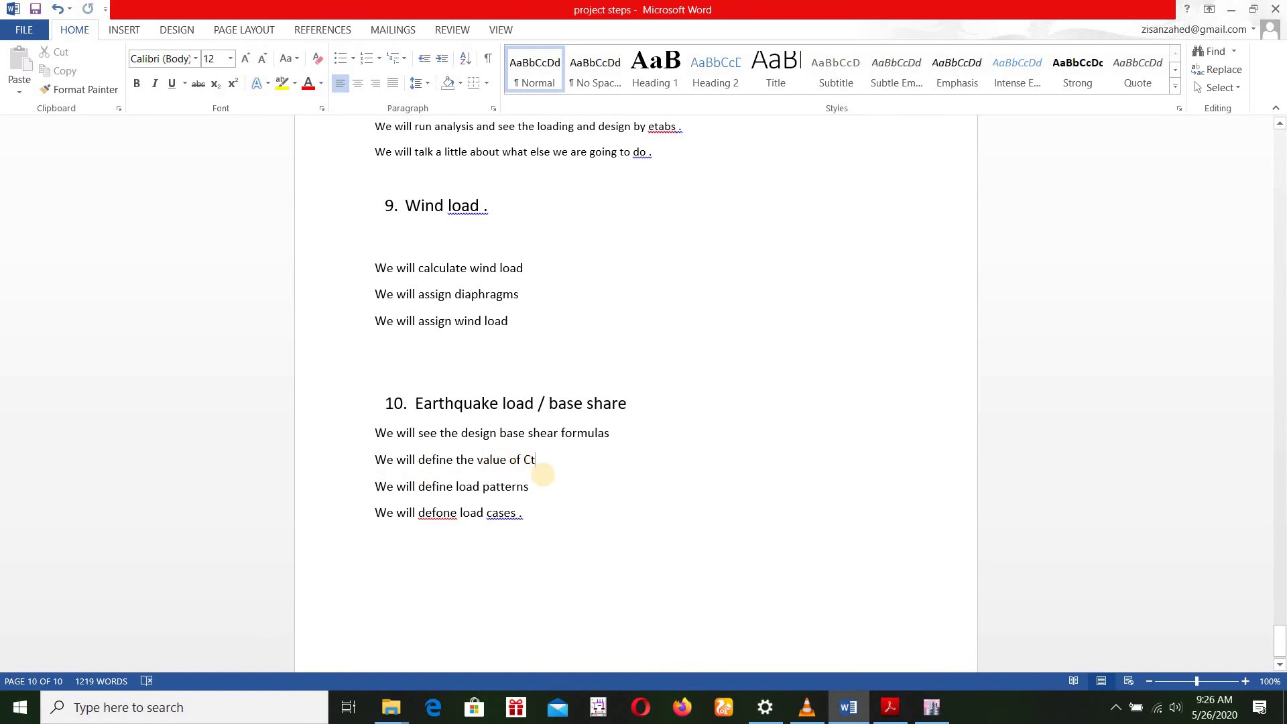
pyautogui.press('BackSpace')
pyautogui.press('BackSpace')
pyautogui.press('BackSpace')
pyautogui.press('BackSpace')
pyautogui.press('BackSpace')
pyautogui.press('BackSpace')
pyautogui.write('s')
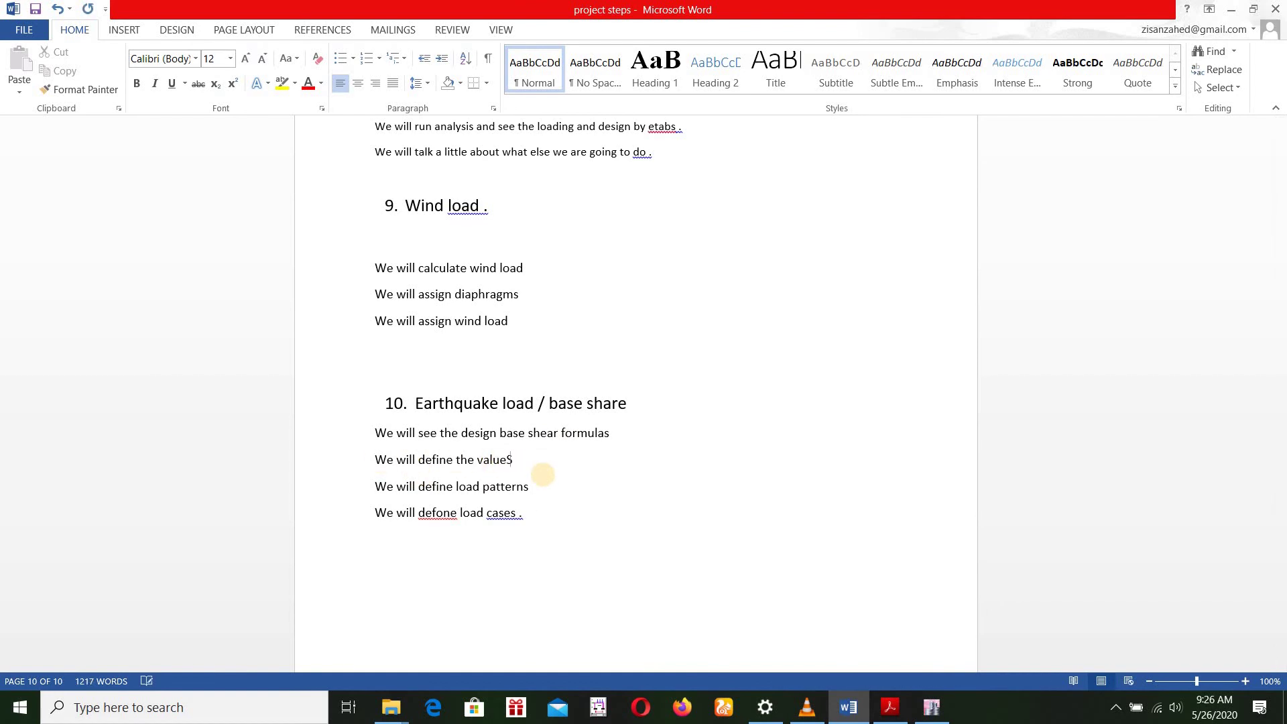
pyautogui.press('BackSpace')
pyautogui.press('BackSpace')
pyautogui.write('s')
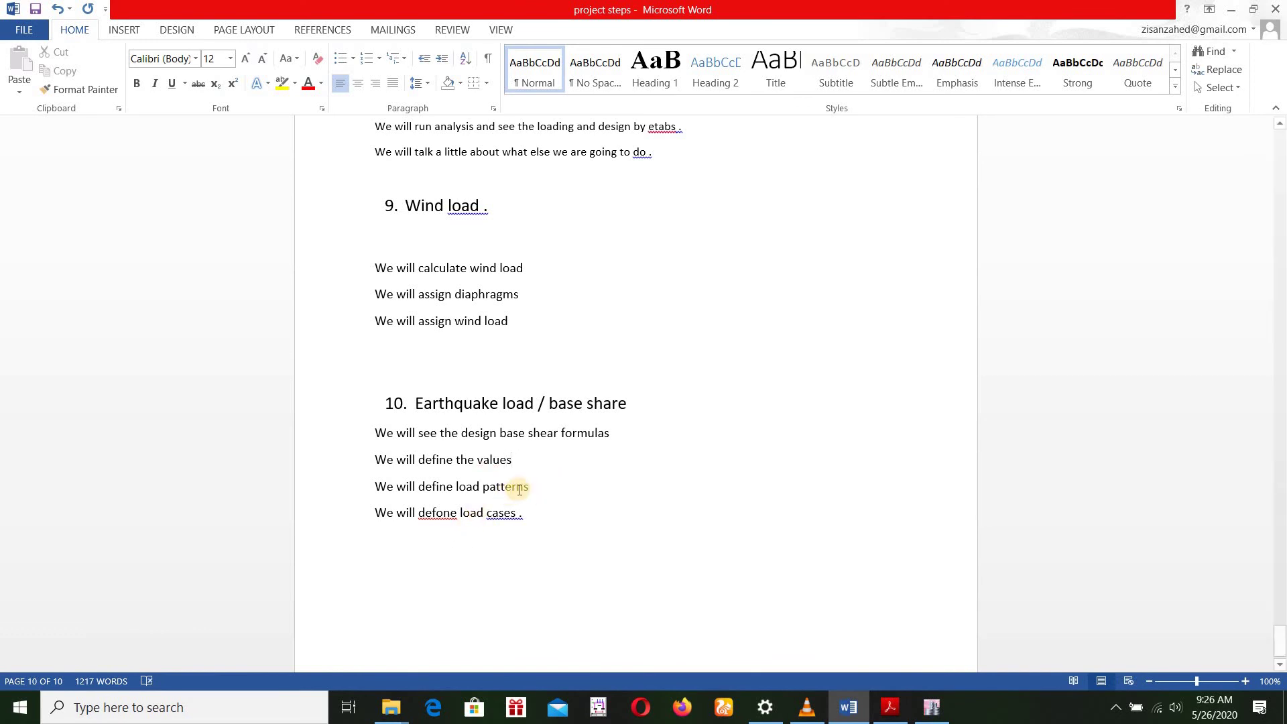
pyautogui.click(539, 484)
pyautogui.click(529, 518)
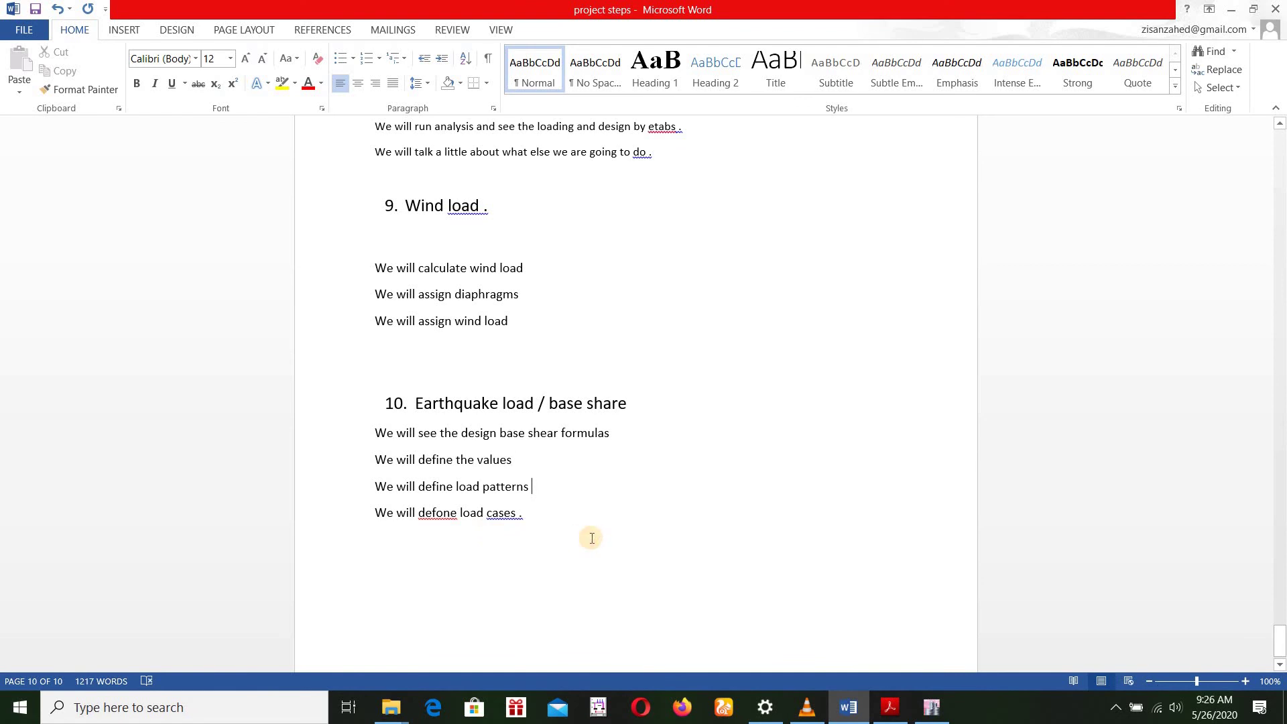